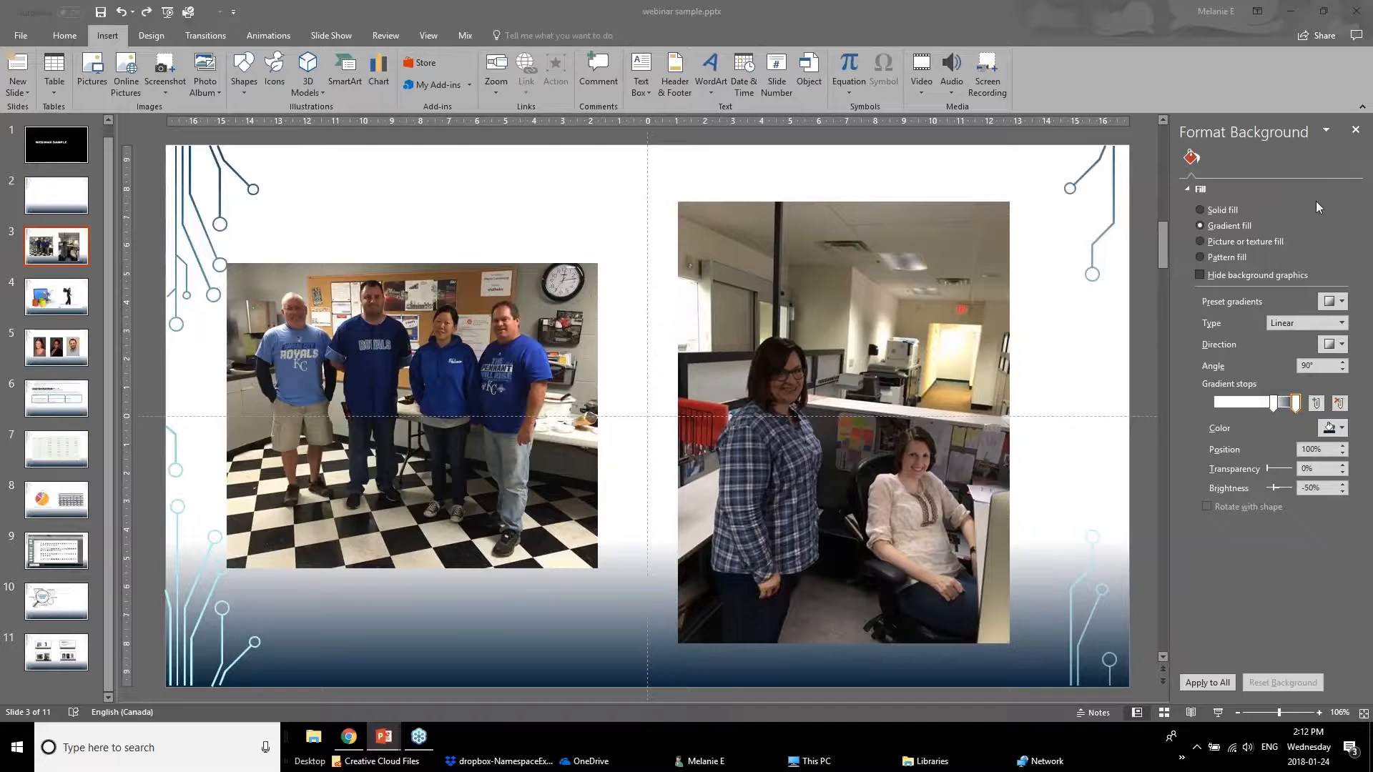
Close the background formatting options and brighten the group photo with the +40% brightness, 0% contrast correction.
left_click(1355, 129)
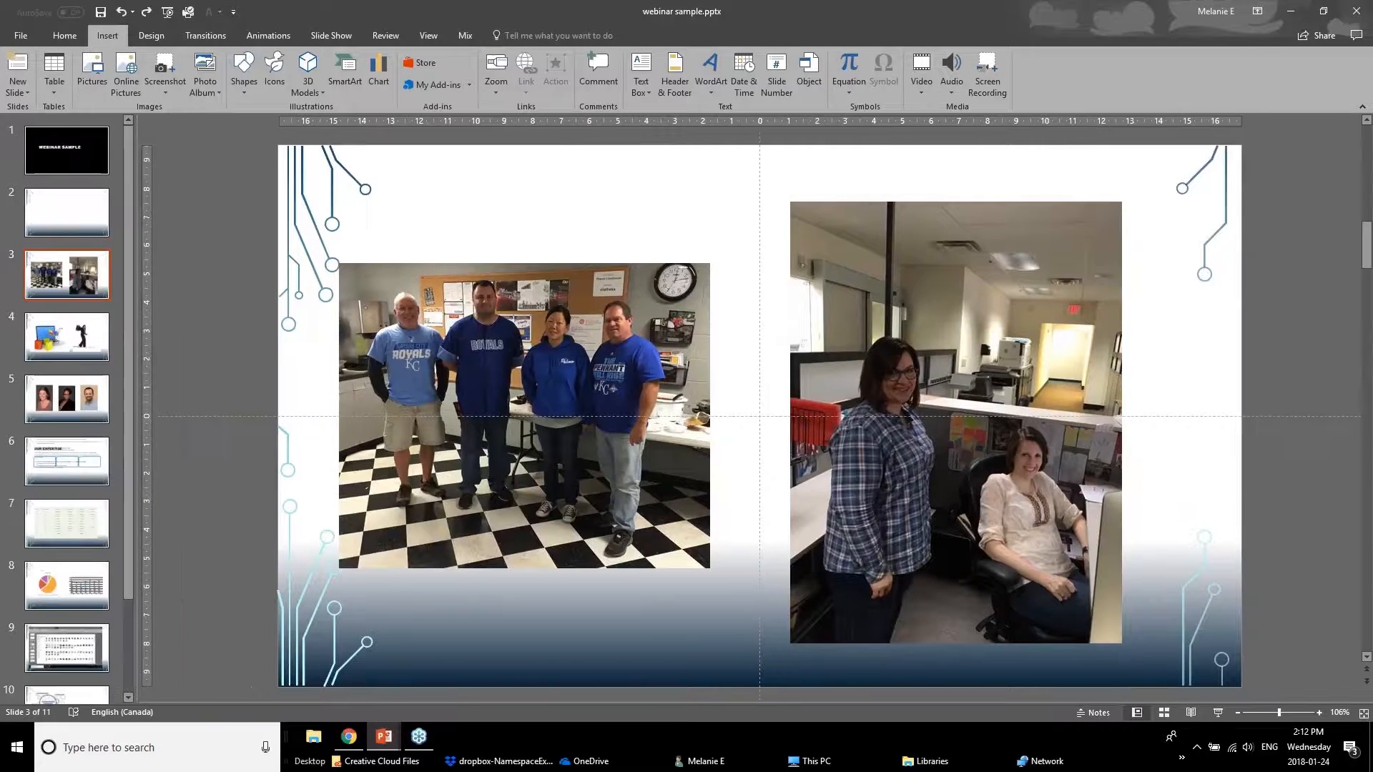
left_click(548, 379)
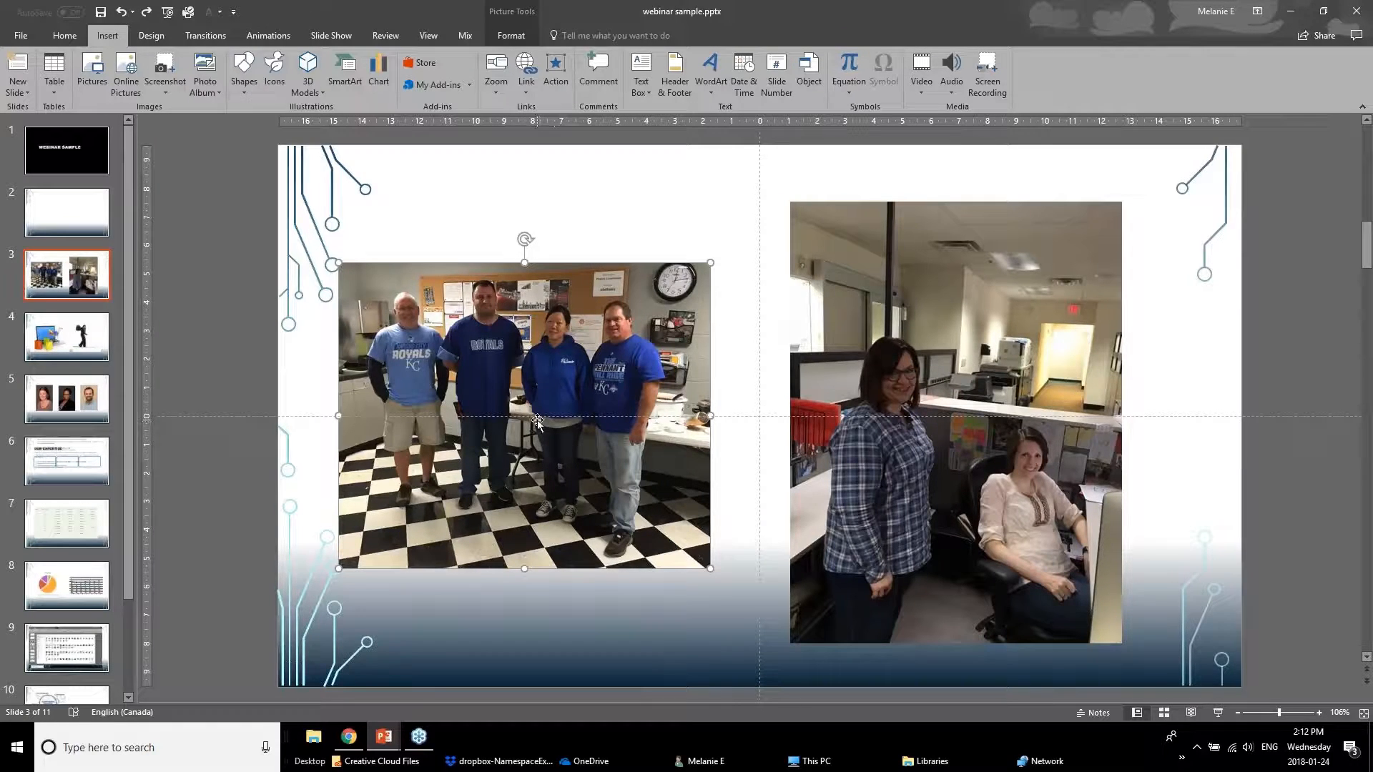
left_click(515, 13)
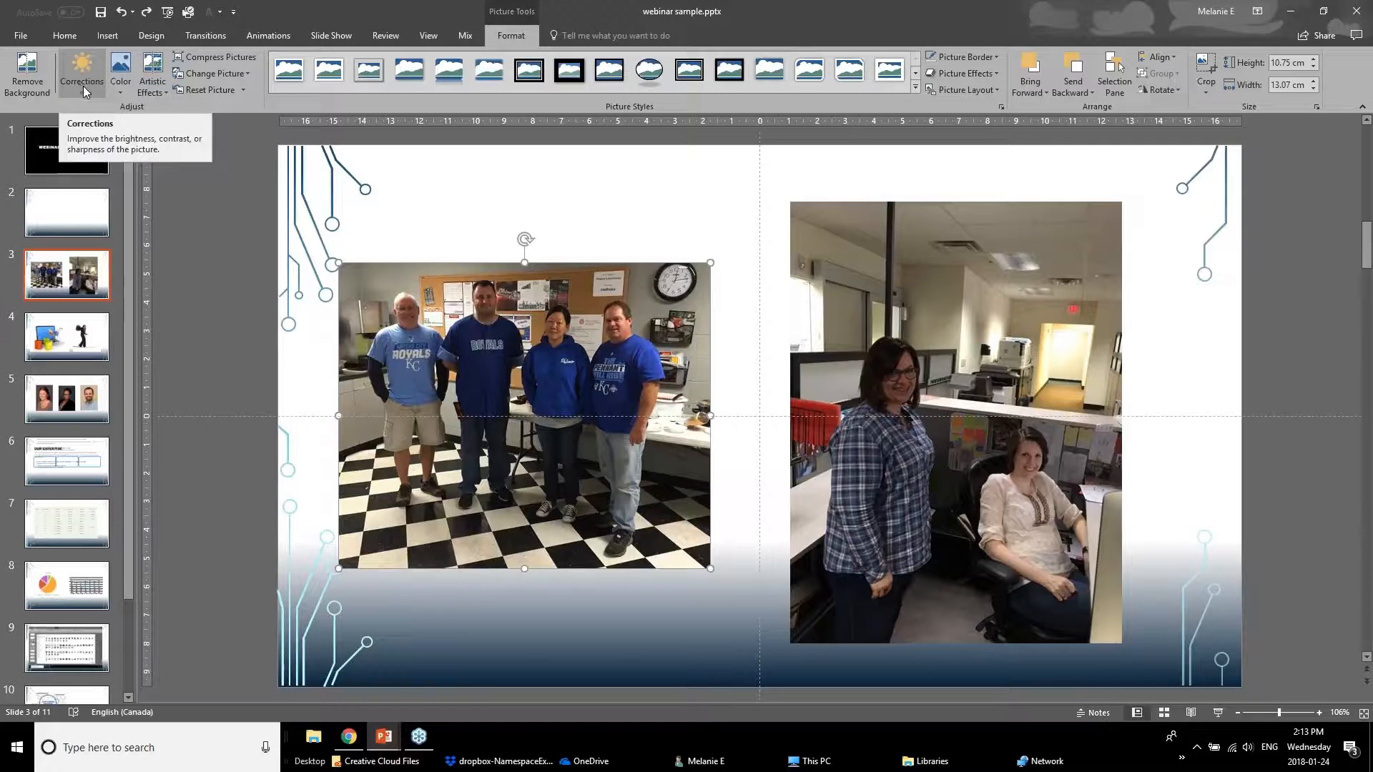
left_click(83, 86)
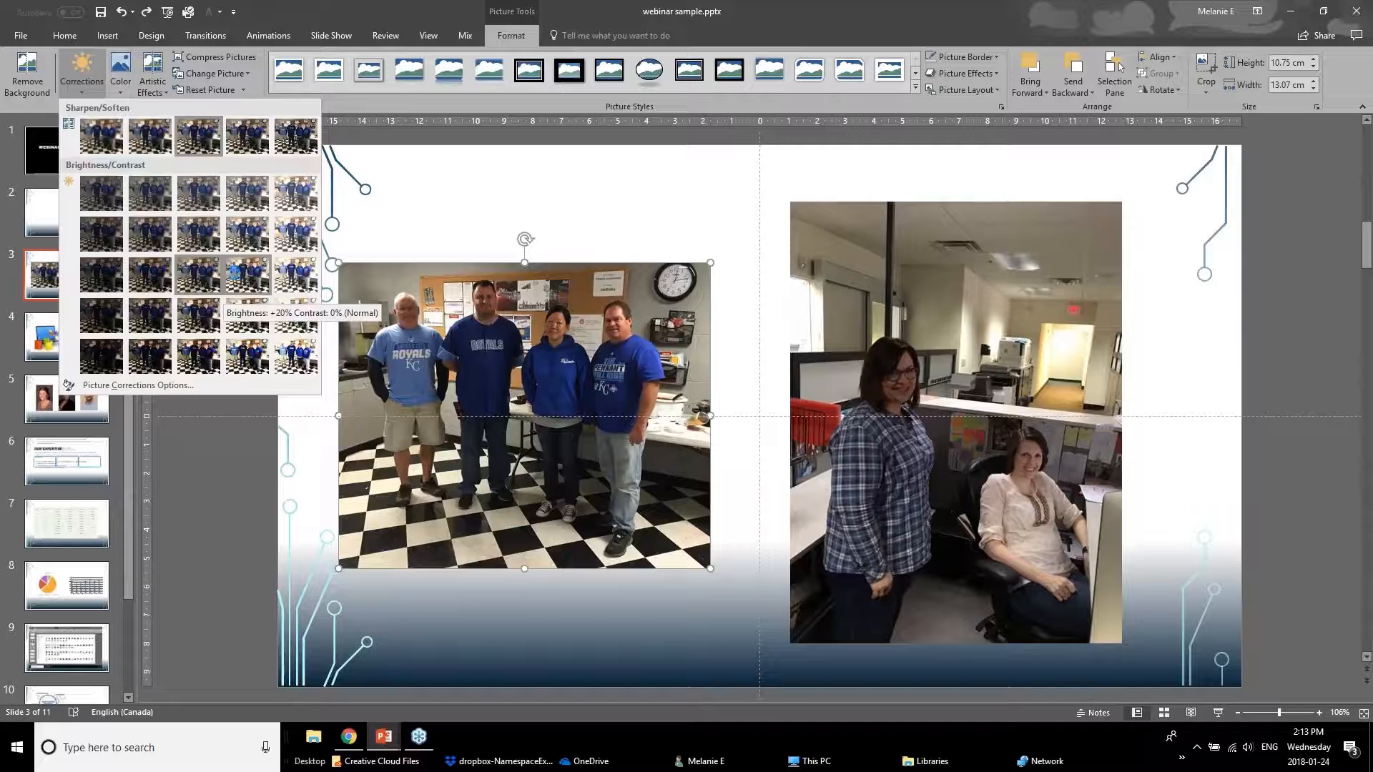
left_click(233, 274)
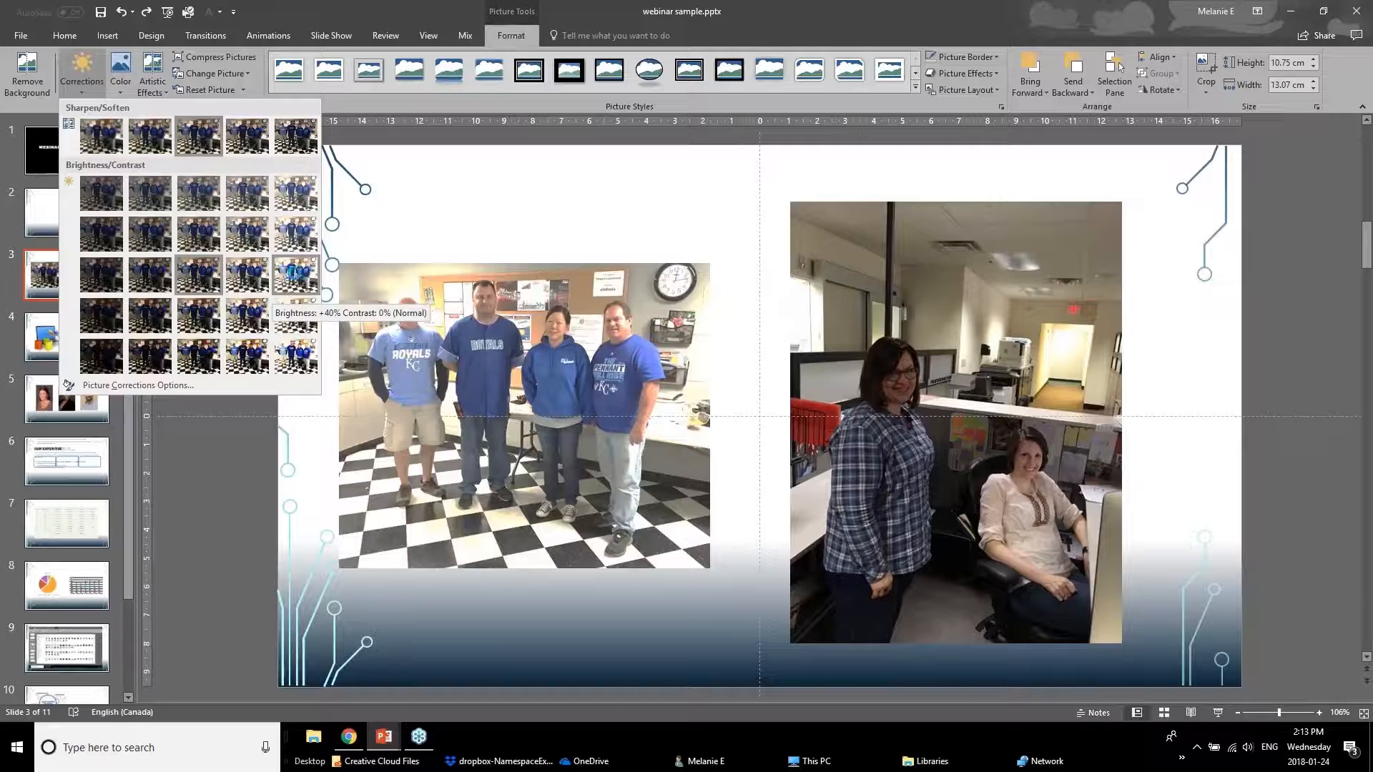
left_click(295, 273)
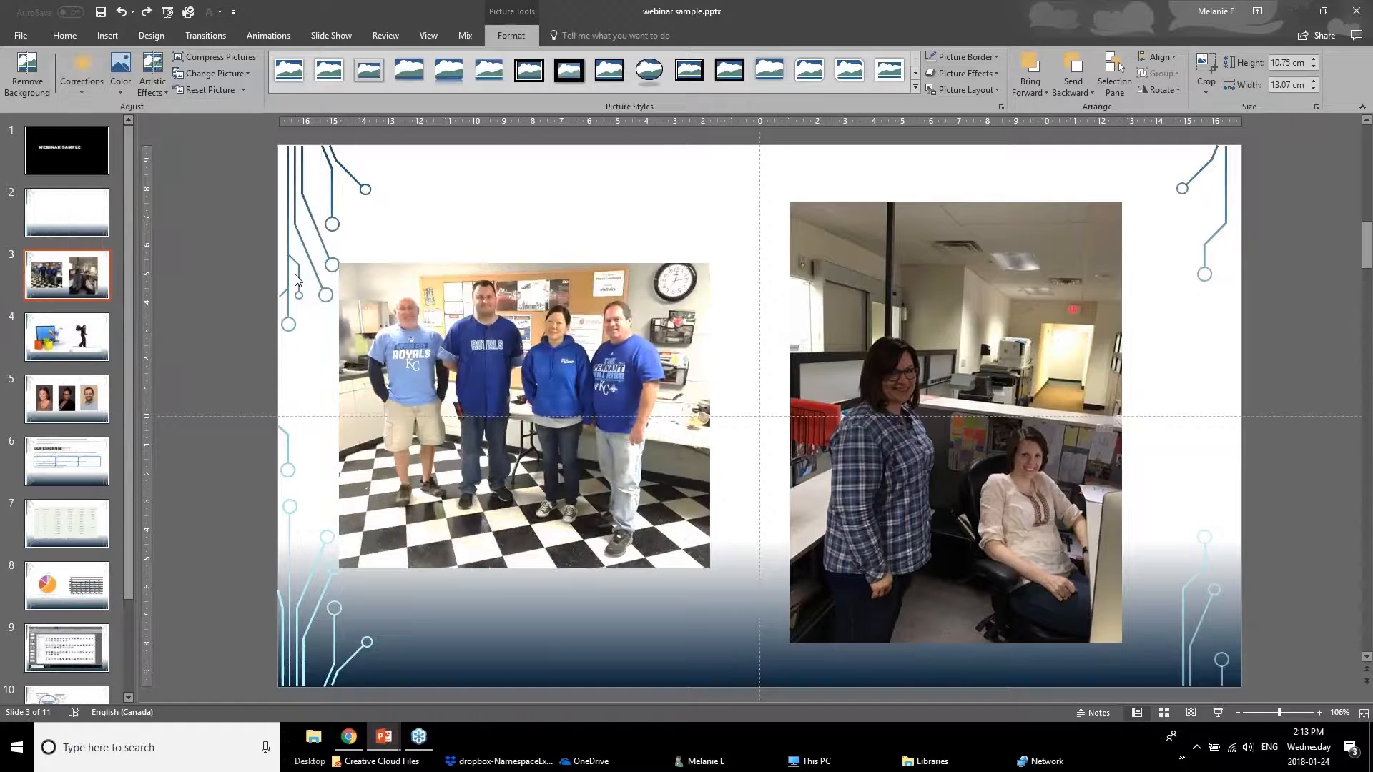
left_click(258, 475)
Reduce the group photo's color saturation to 33%.
left_click(530, 438)
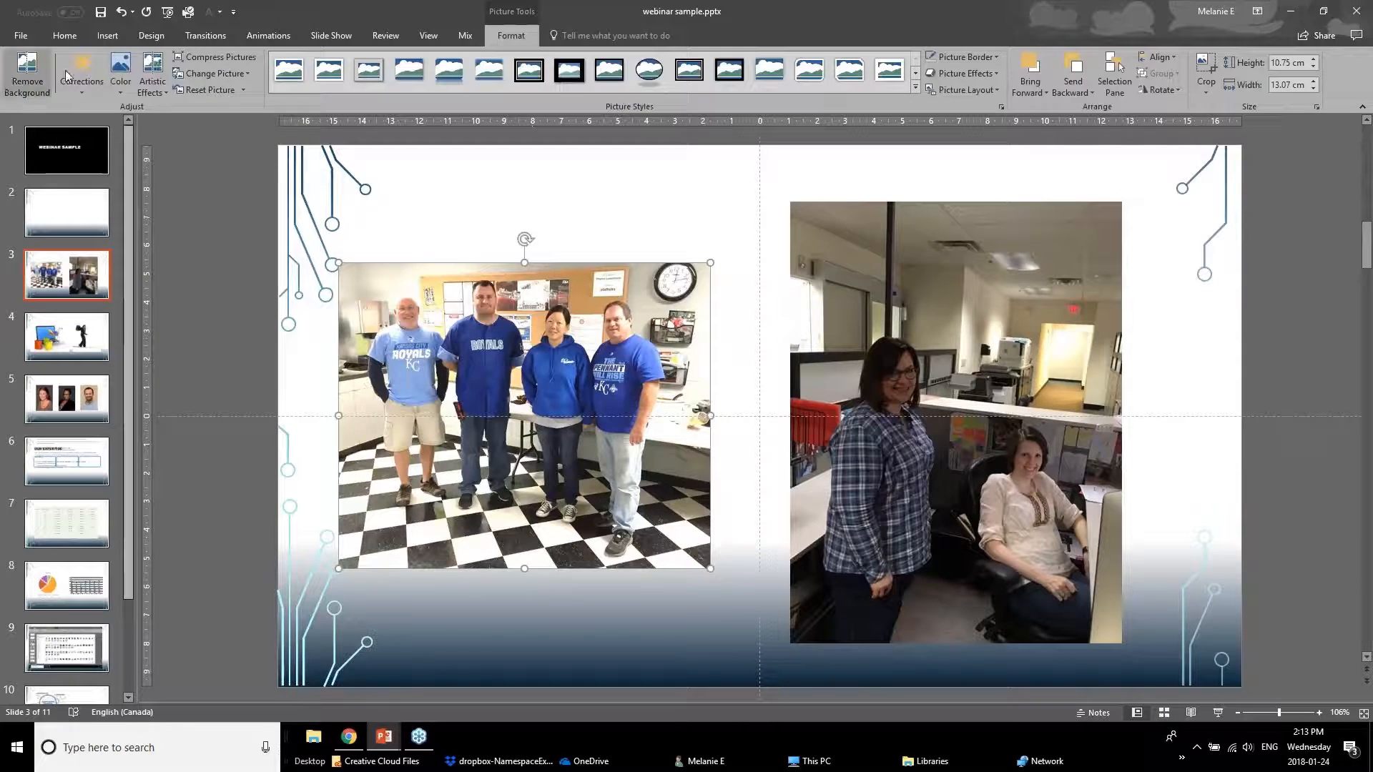
left_click(119, 76)
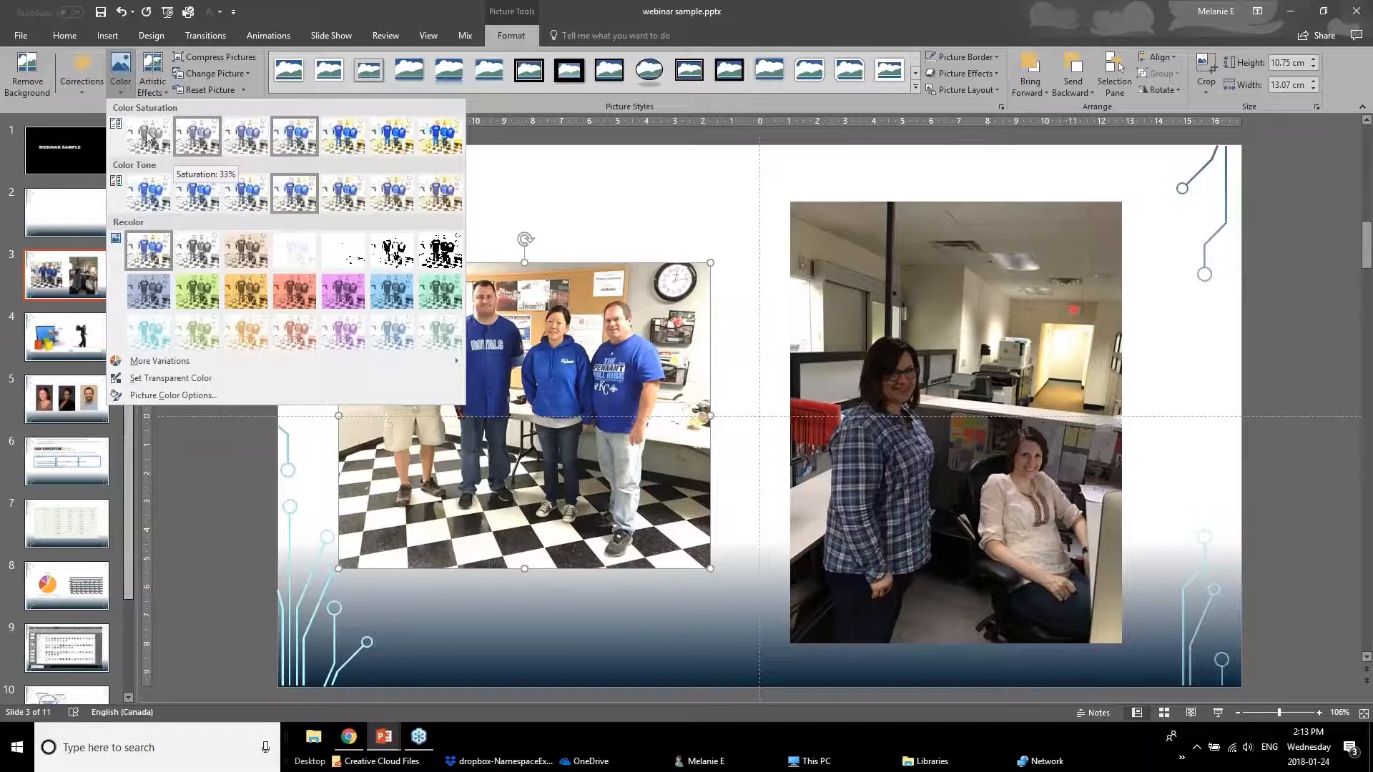
left_click(195, 145)
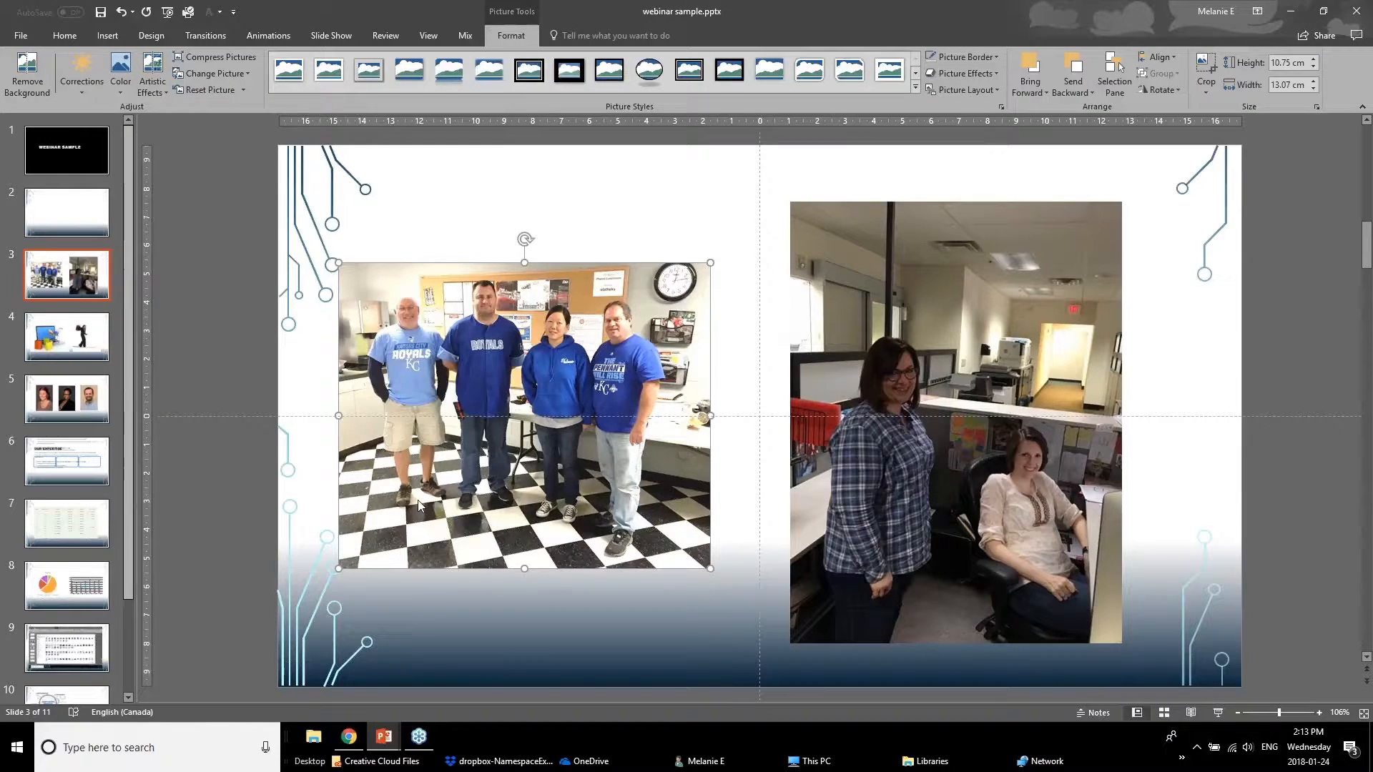
left_click(231, 506)
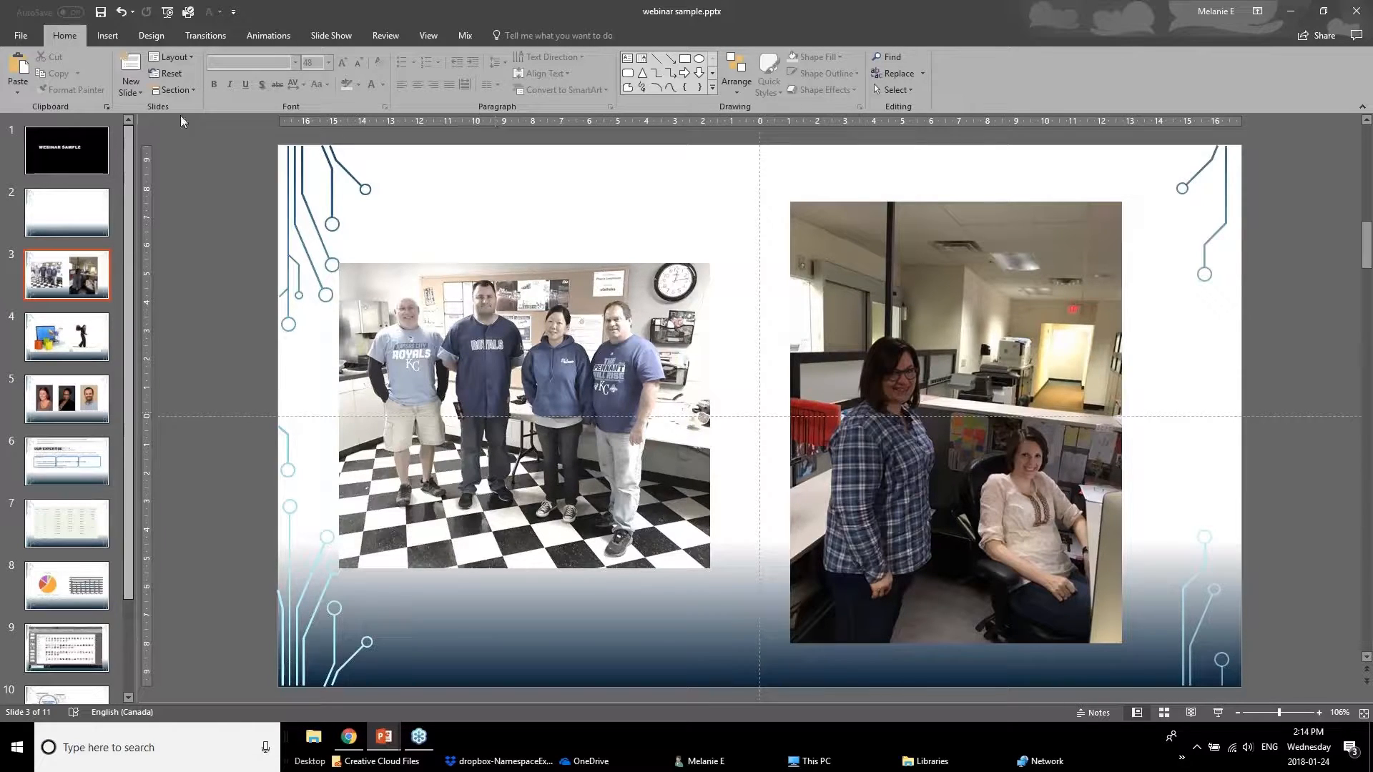
Brighten the office photo of the two women with the +40% brightness, 0% contrast correction.
left_click(479, 402)
left_click(967, 407)
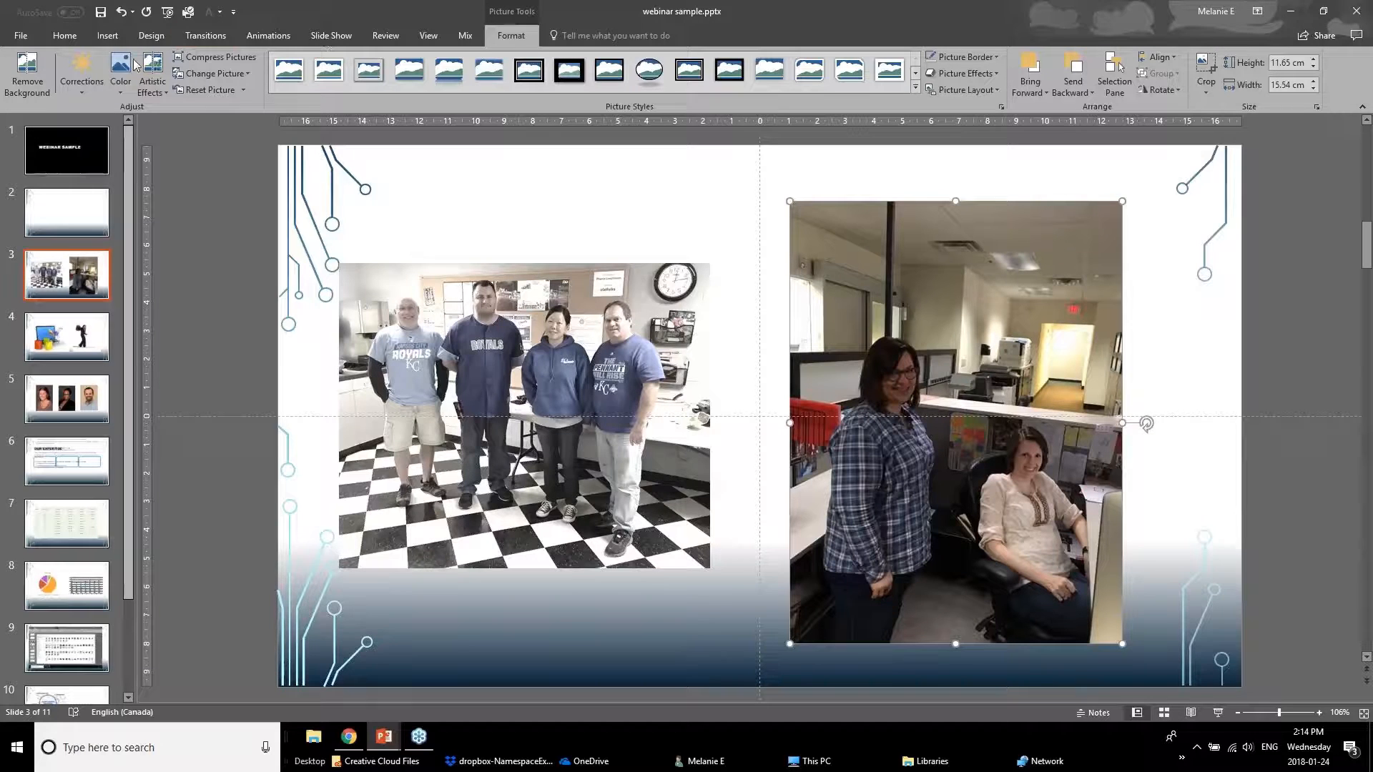
left_click(66, 90)
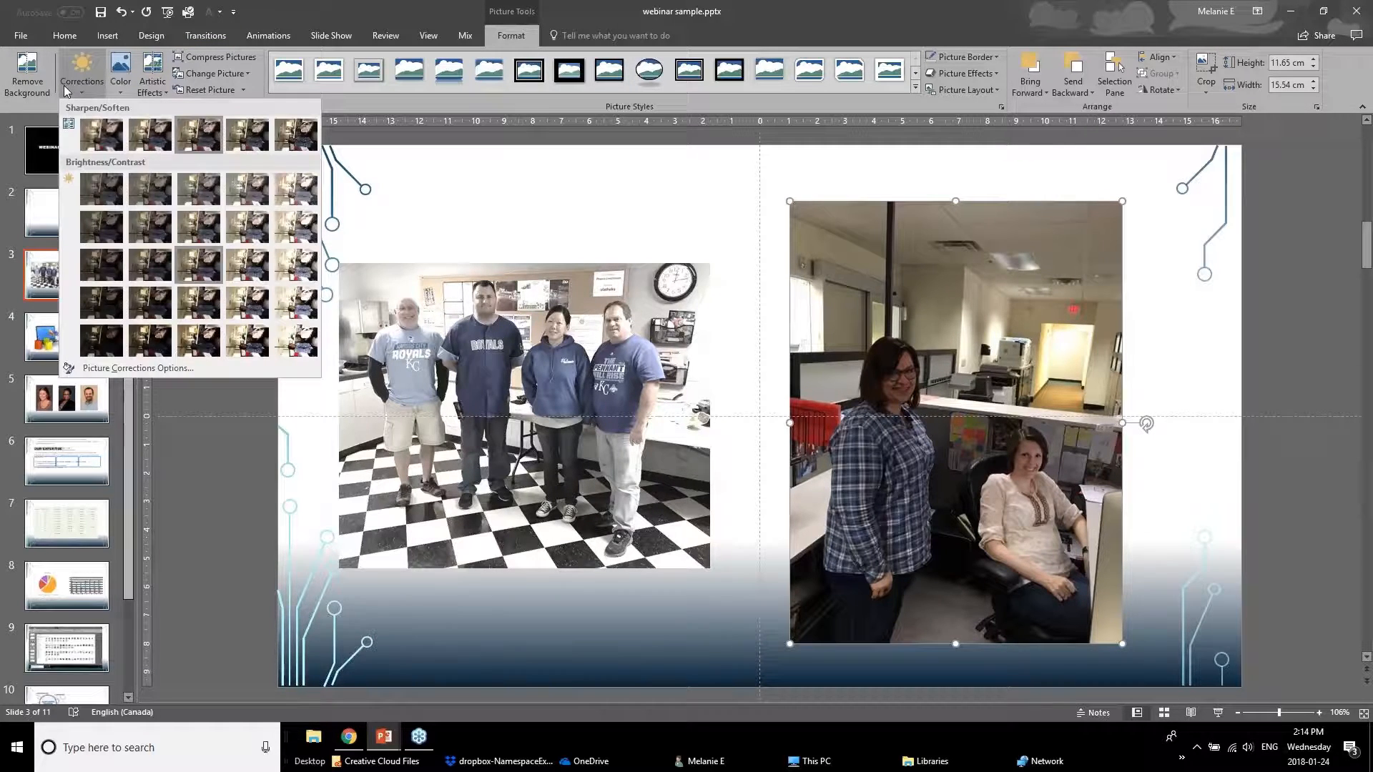
left_click(284, 270)
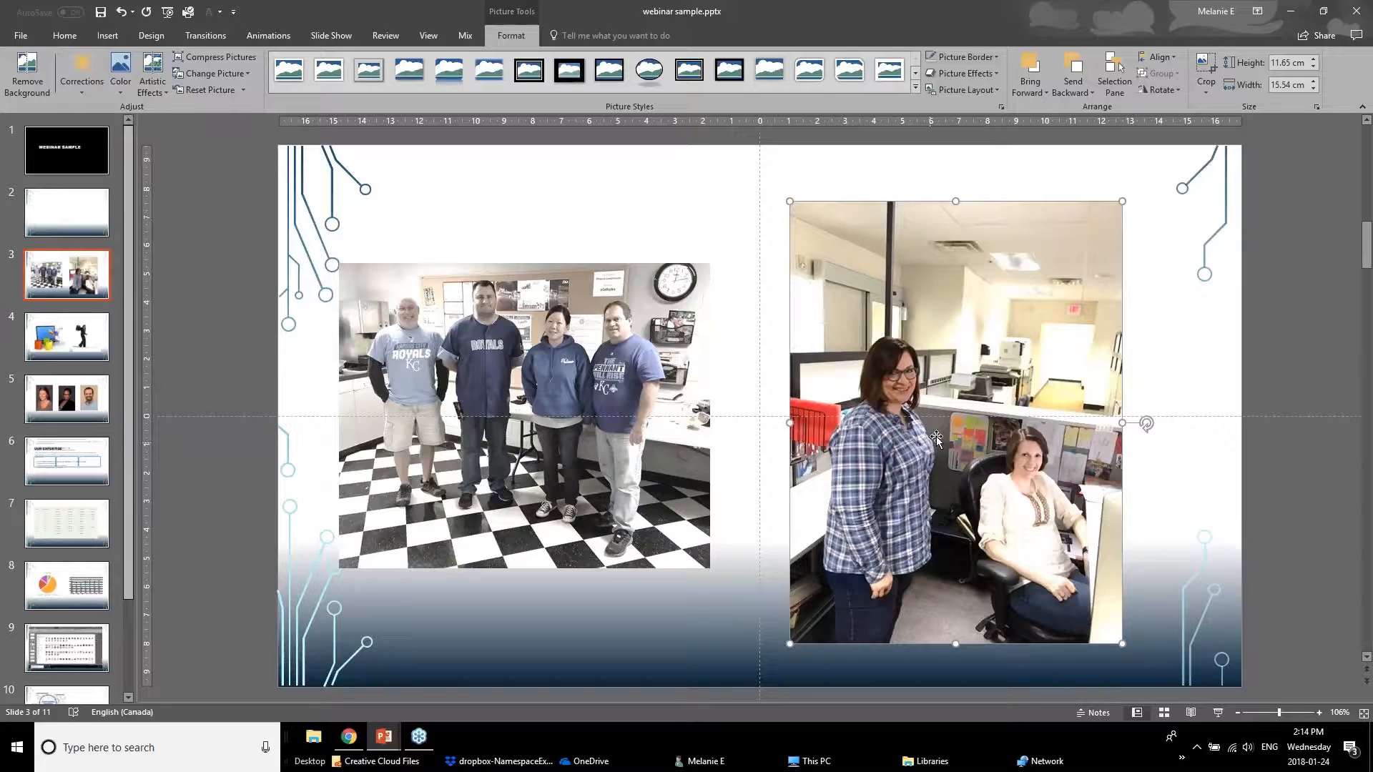
Crop the office photo closely around the two women to about 9.95 by 7.9 cm and shift the image slightly within the crop.
left_click(1207, 68)
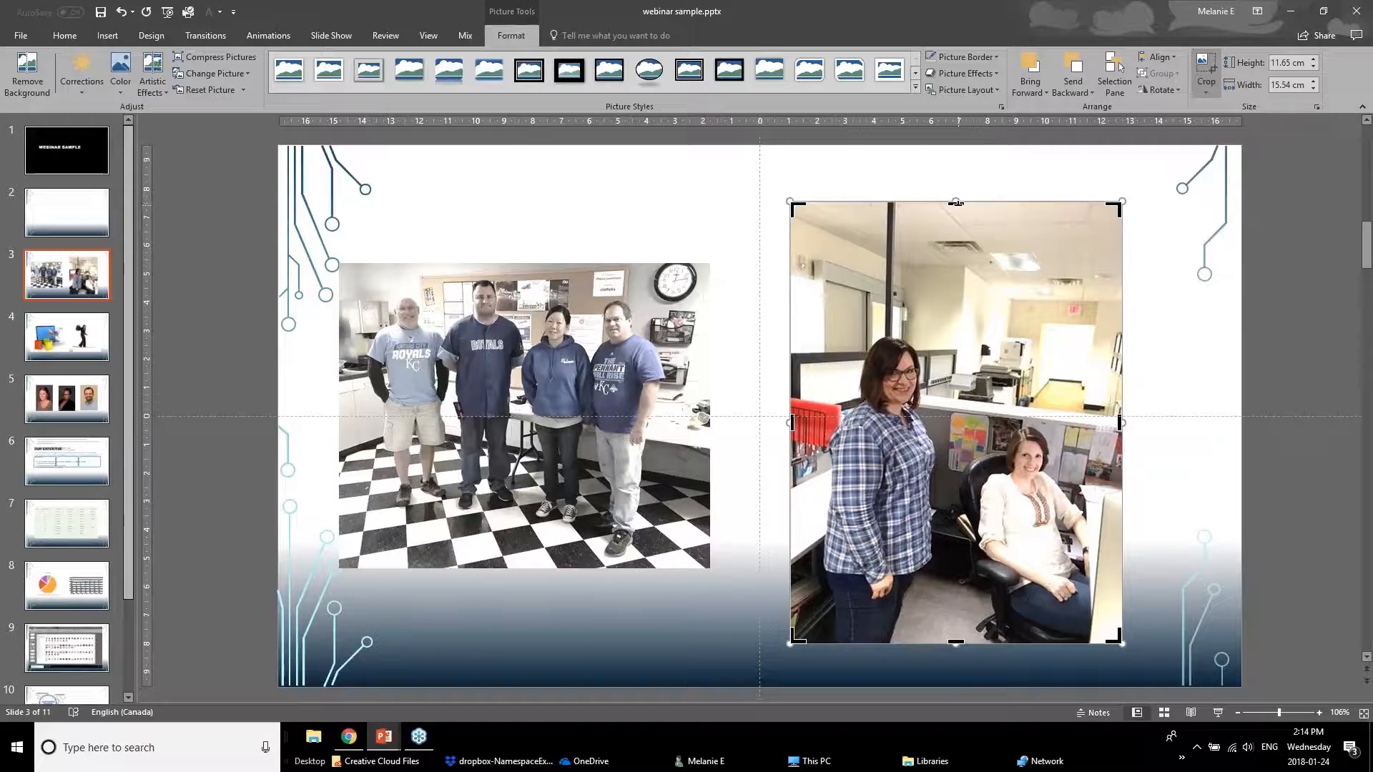
left_click_drag(956, 203, 956, 331)
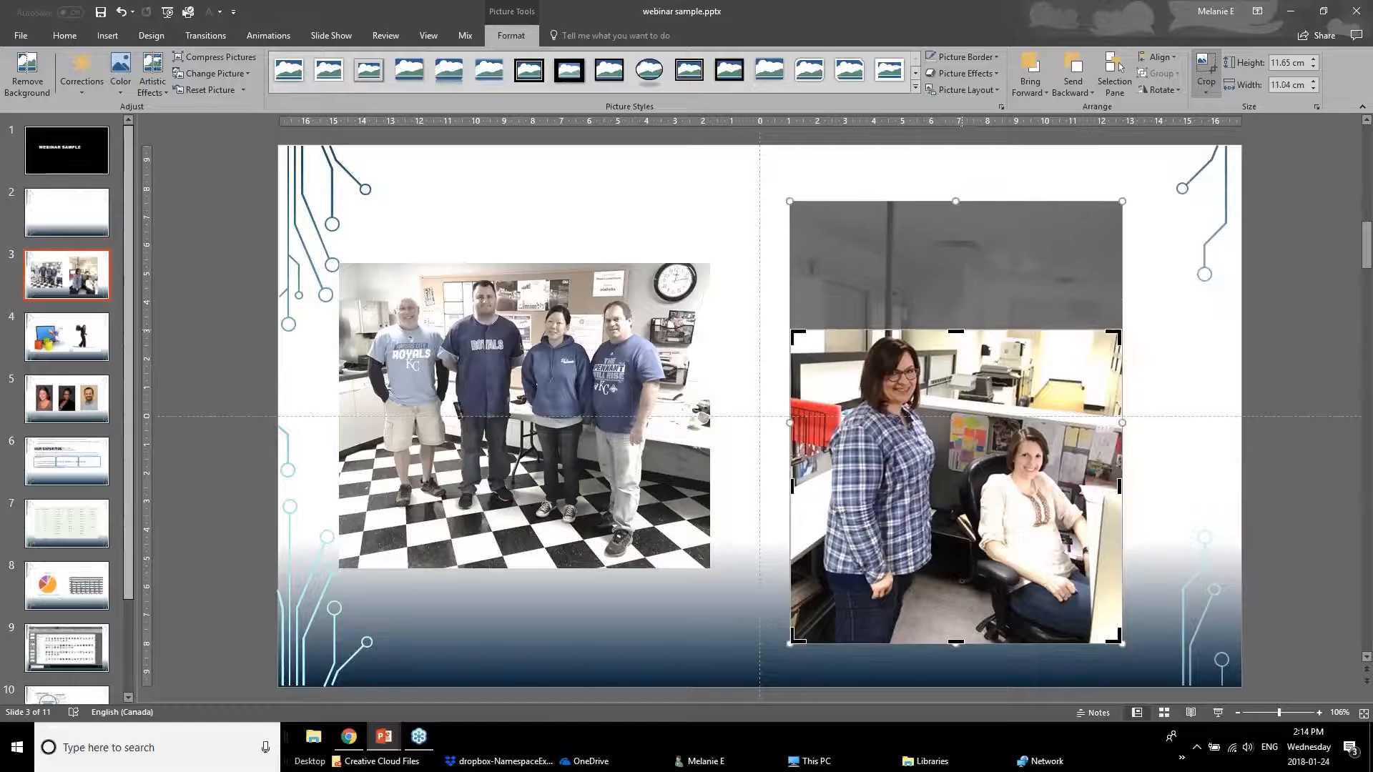
left_click_drag(957, 643, 957, 553)
left_click_drag(789, 430, 840, 429)
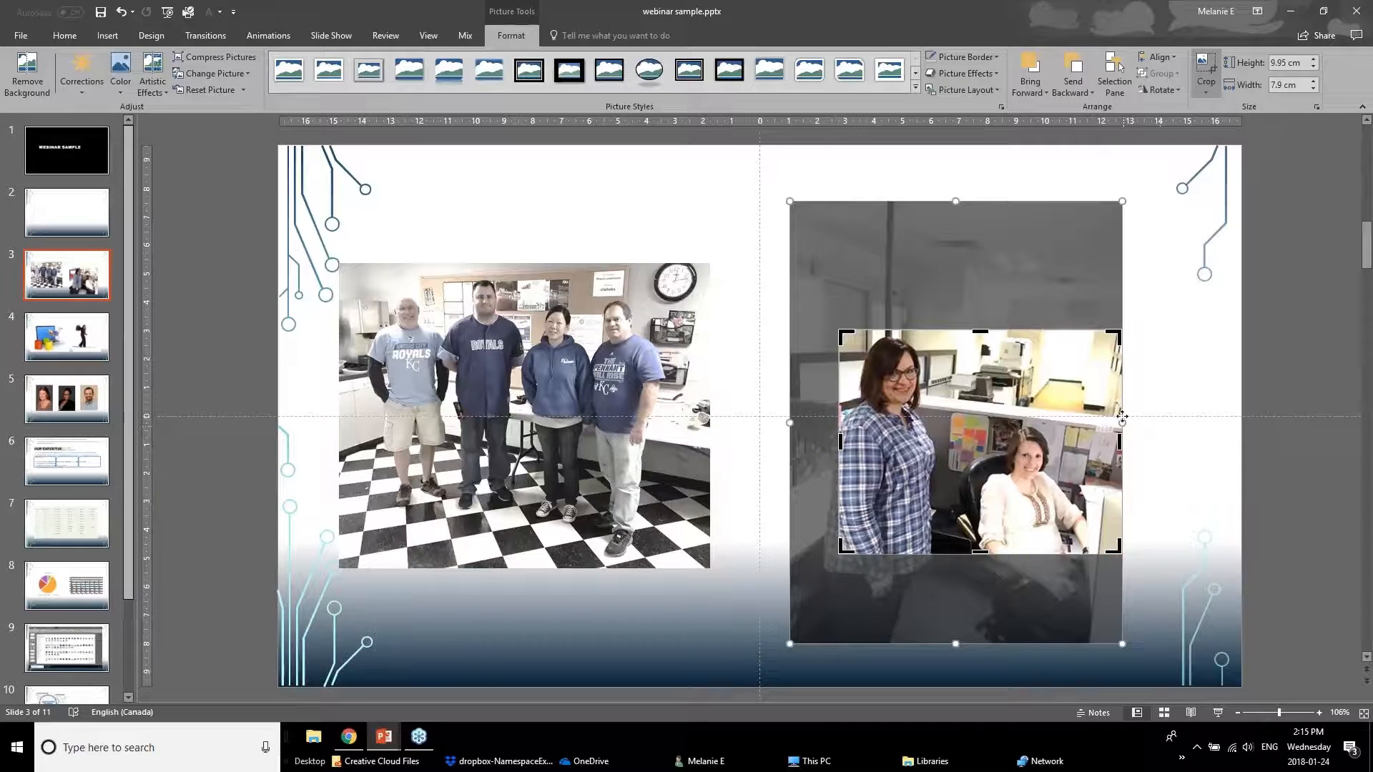
mouse_move(1120, 429)
left_mouse_down()
mouse_move(1109, 420)
mouse_move(1111, 438)
mouse_move(1132, 437)
left_mouse_up()
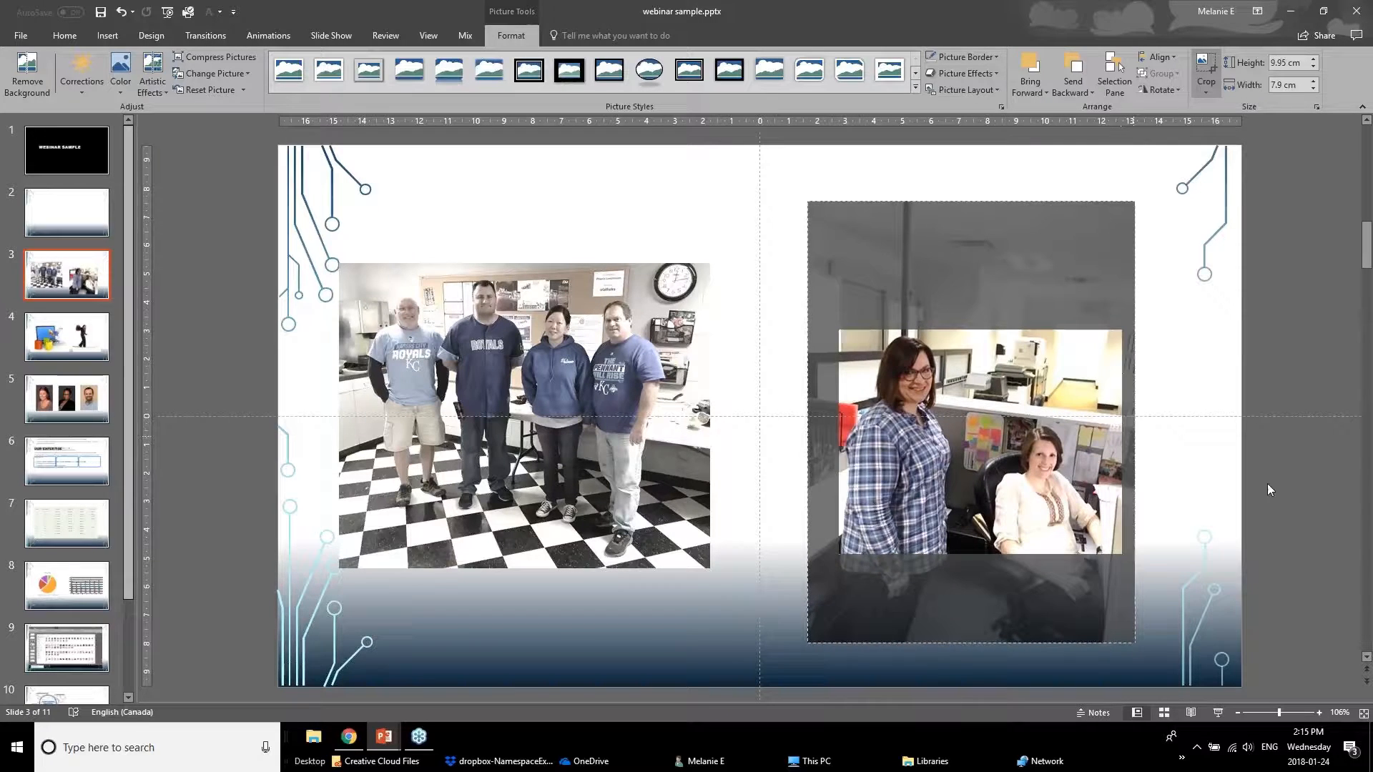
left_click(1171, 514)
Enlarge the cropped office photo to about 11.37 by 9.03 cm and center it vertically on its half of the slide.
left_click_drag(1055, 491, 1011, 388)
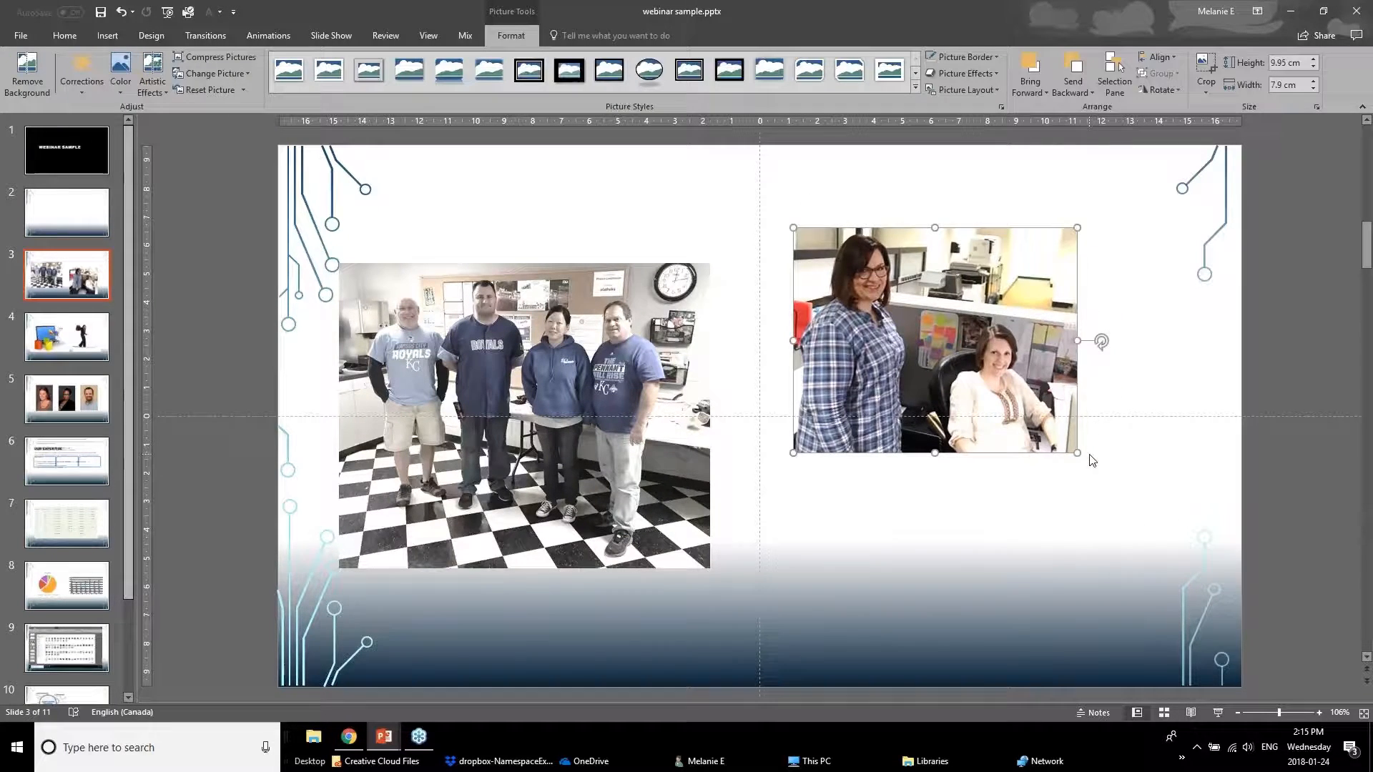
left_click_drag(1078, 453, 1121, 484)
left_click_drag(1049, 389, 1073, 445)
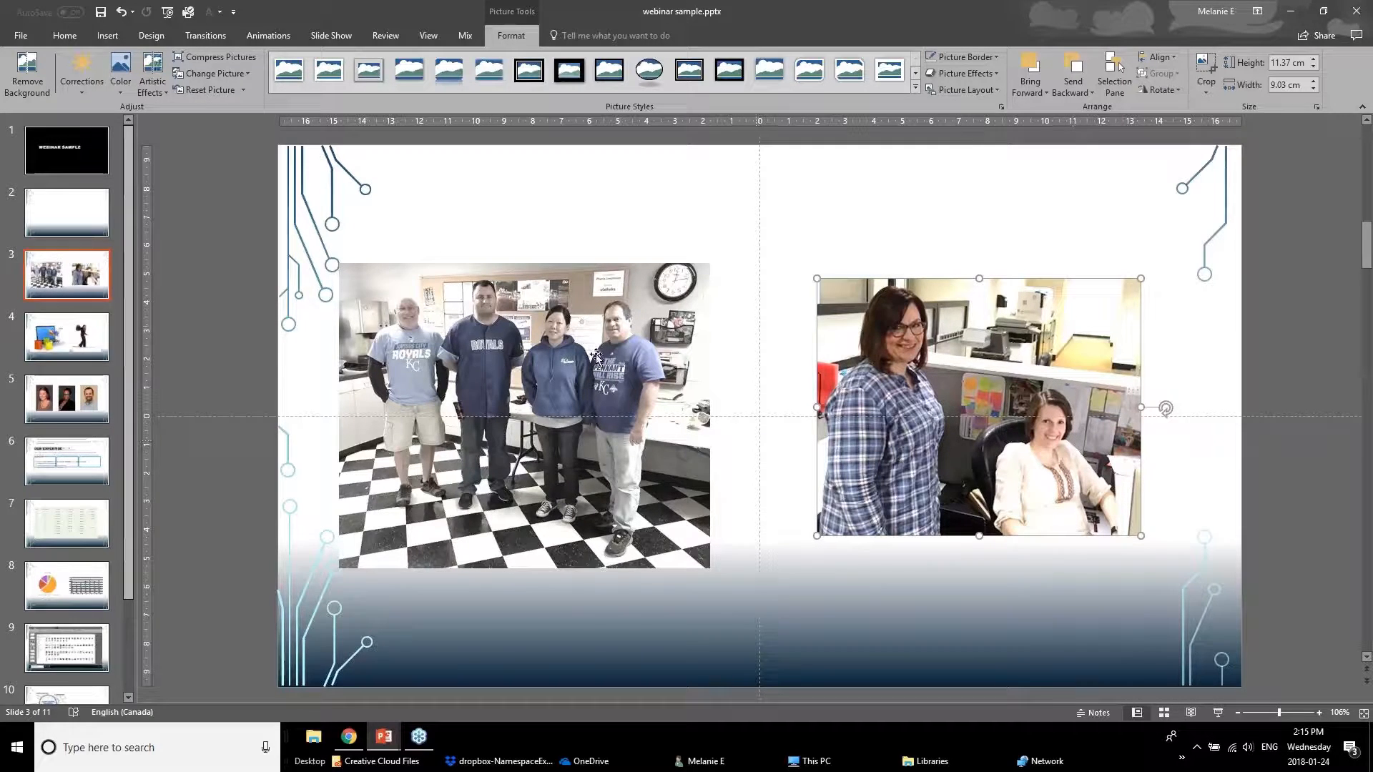
Crop away the lower half of the group photo to about 5.38 cm high and move it down slightly.
left_click(351, 365)
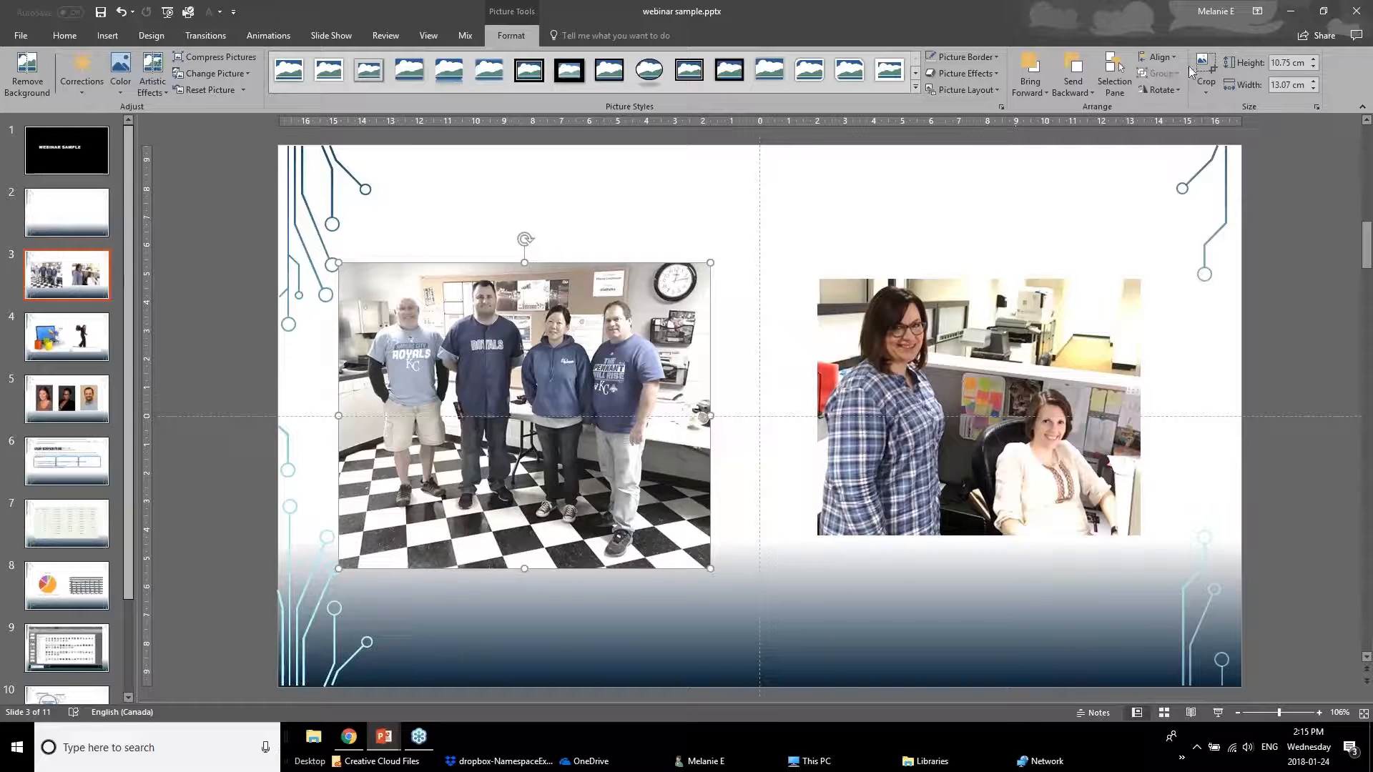
left_click(619, 461)
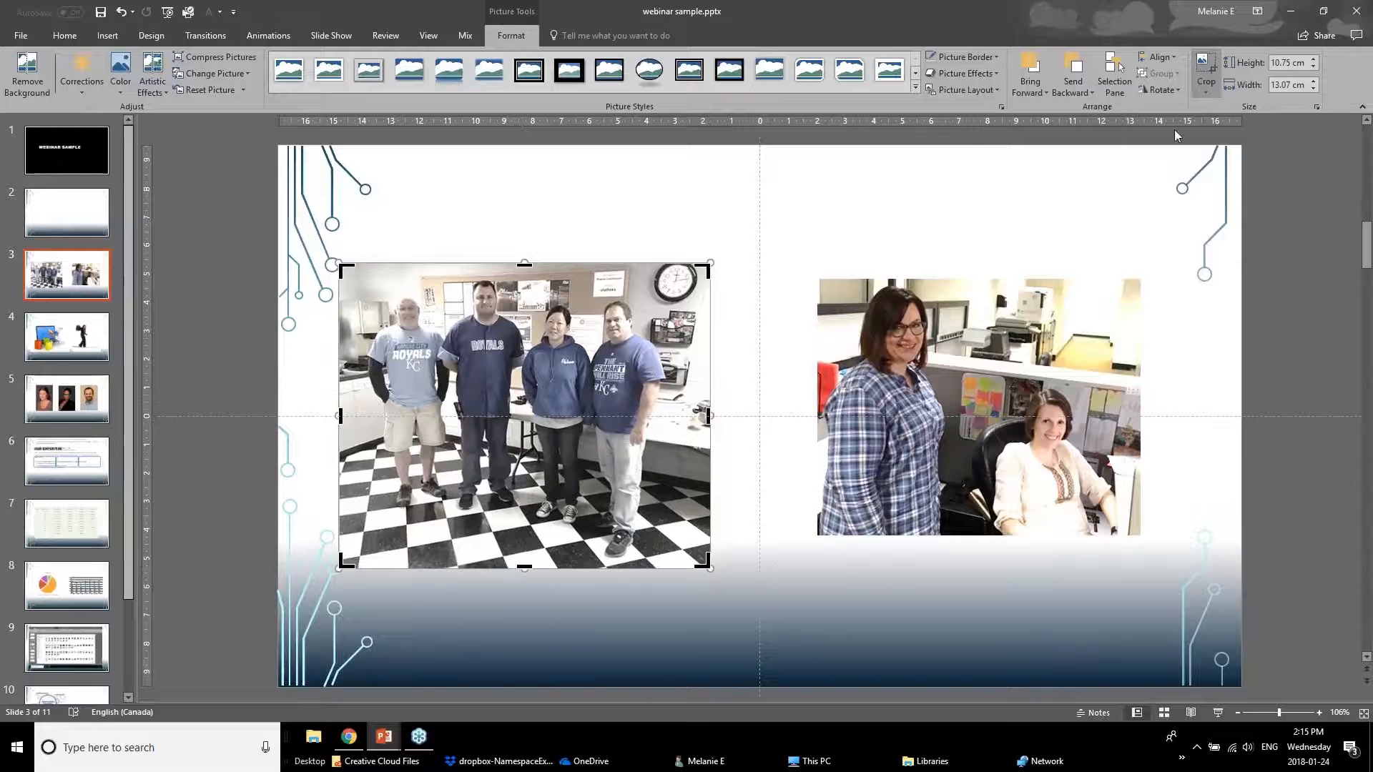
left_click_drag(524, 567, 541, 415)
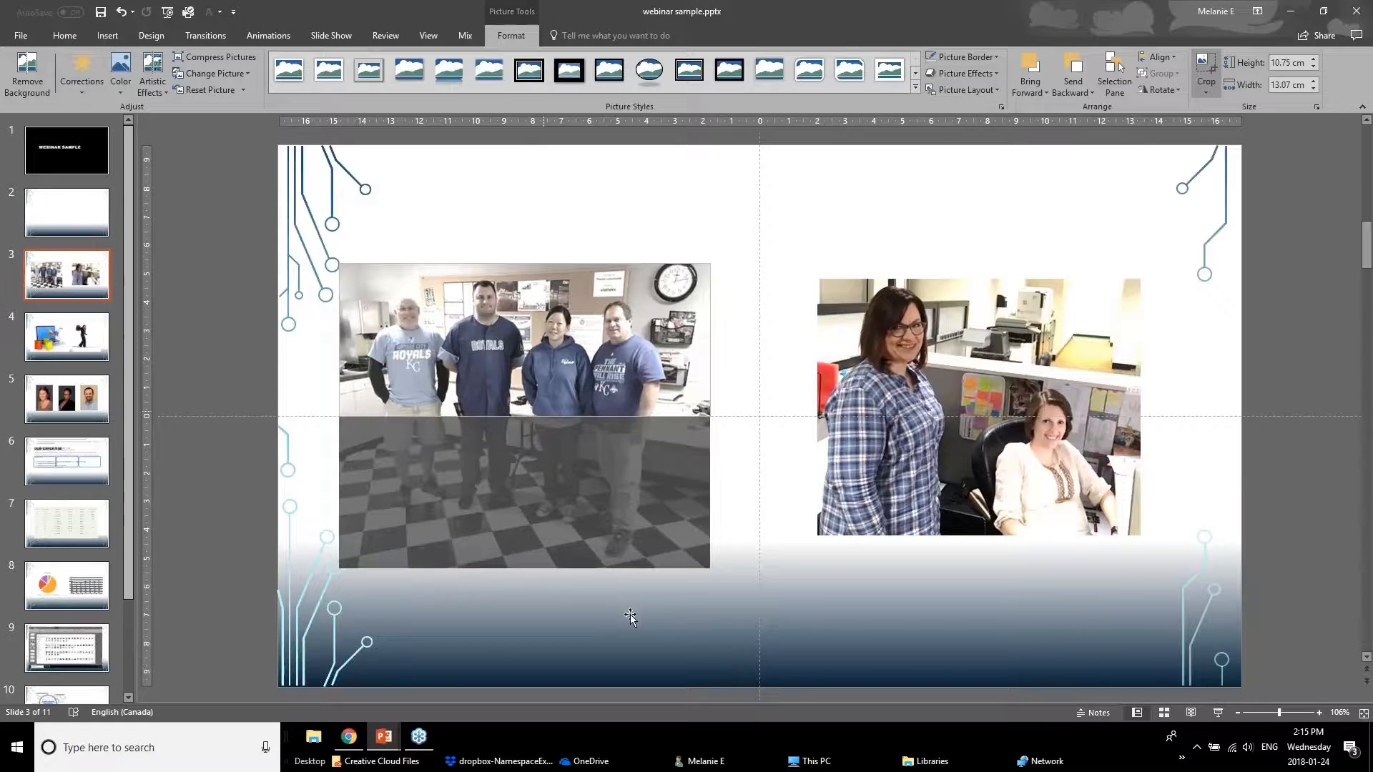
left_click(208, 541)
left_click_drag(517, 361, 523, 407)
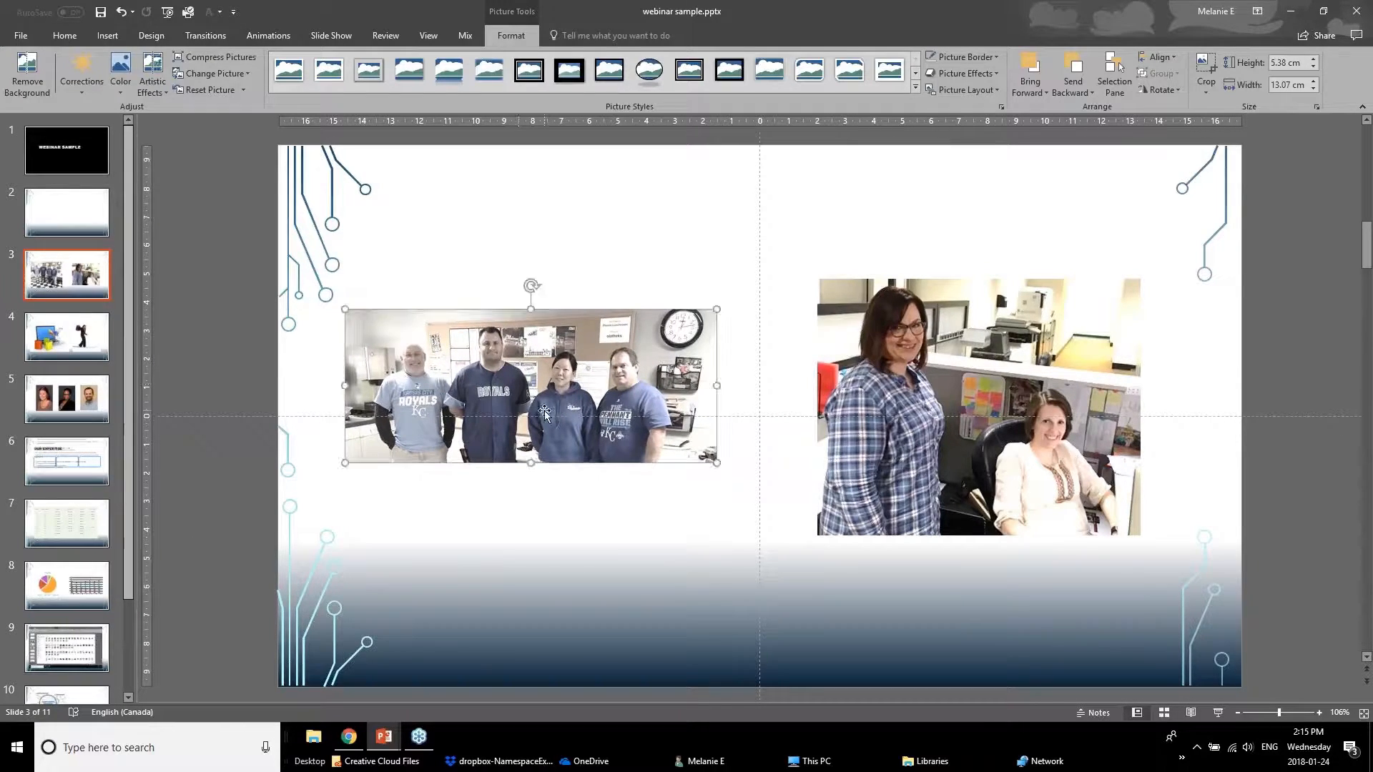
Reduce the office photo's color saturation to 33% to match the group photo.
key("Tab")
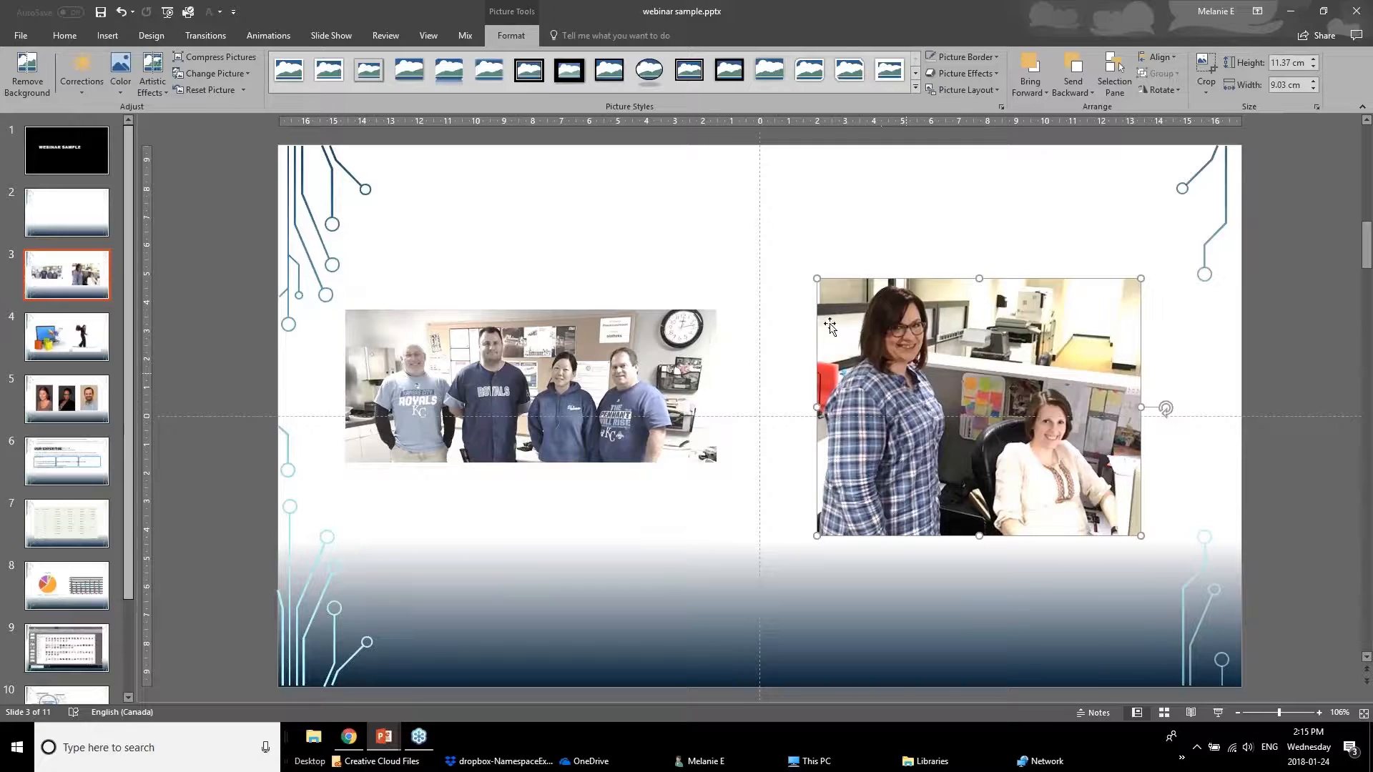
left_click(121, 71)
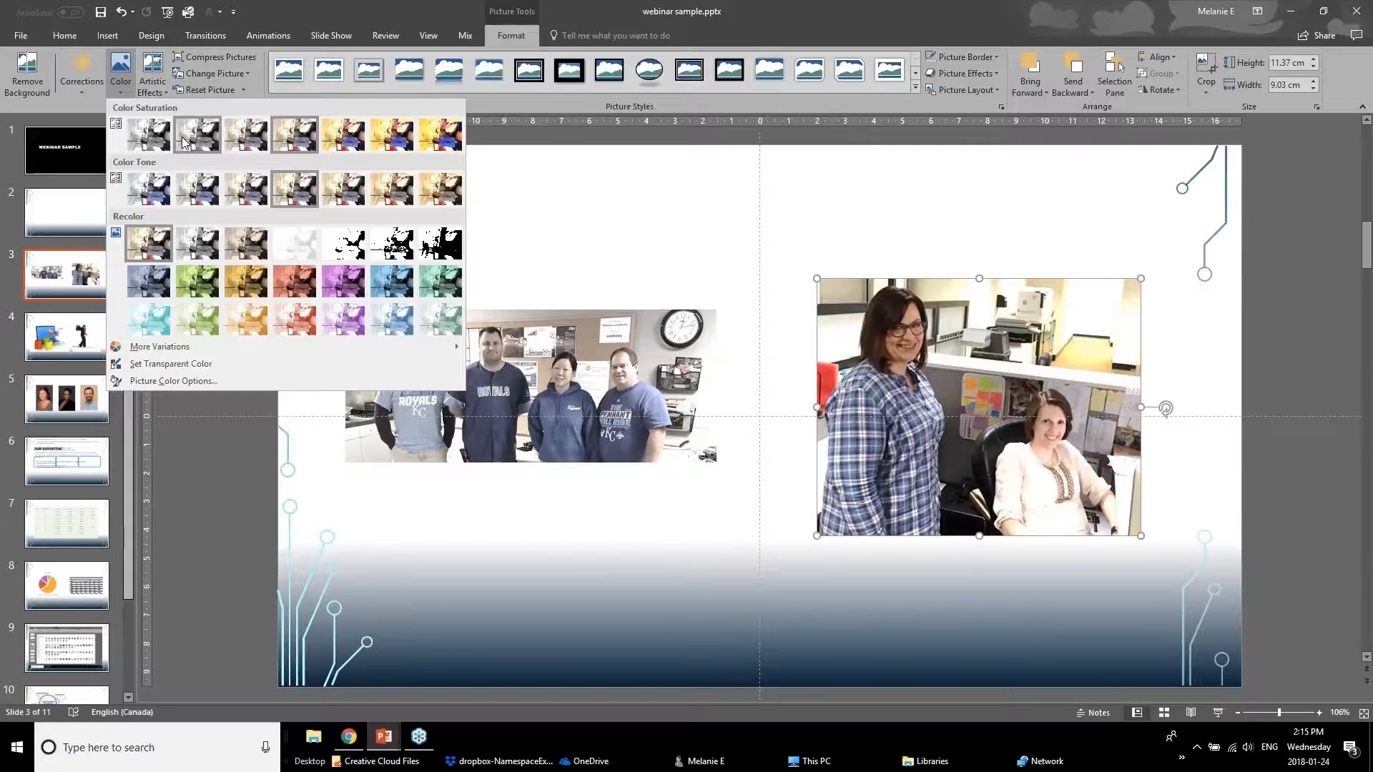
left_click(183, 141)
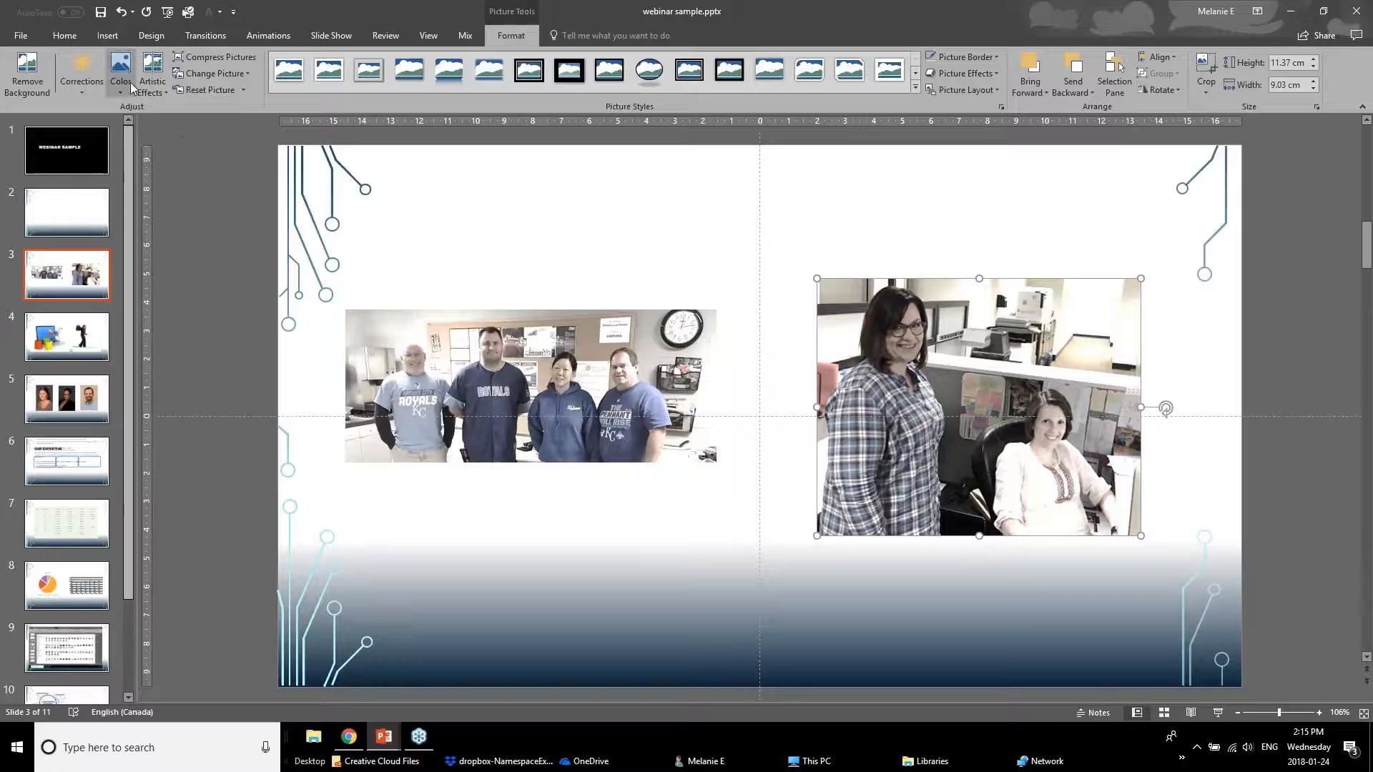
left_click(679, 506)
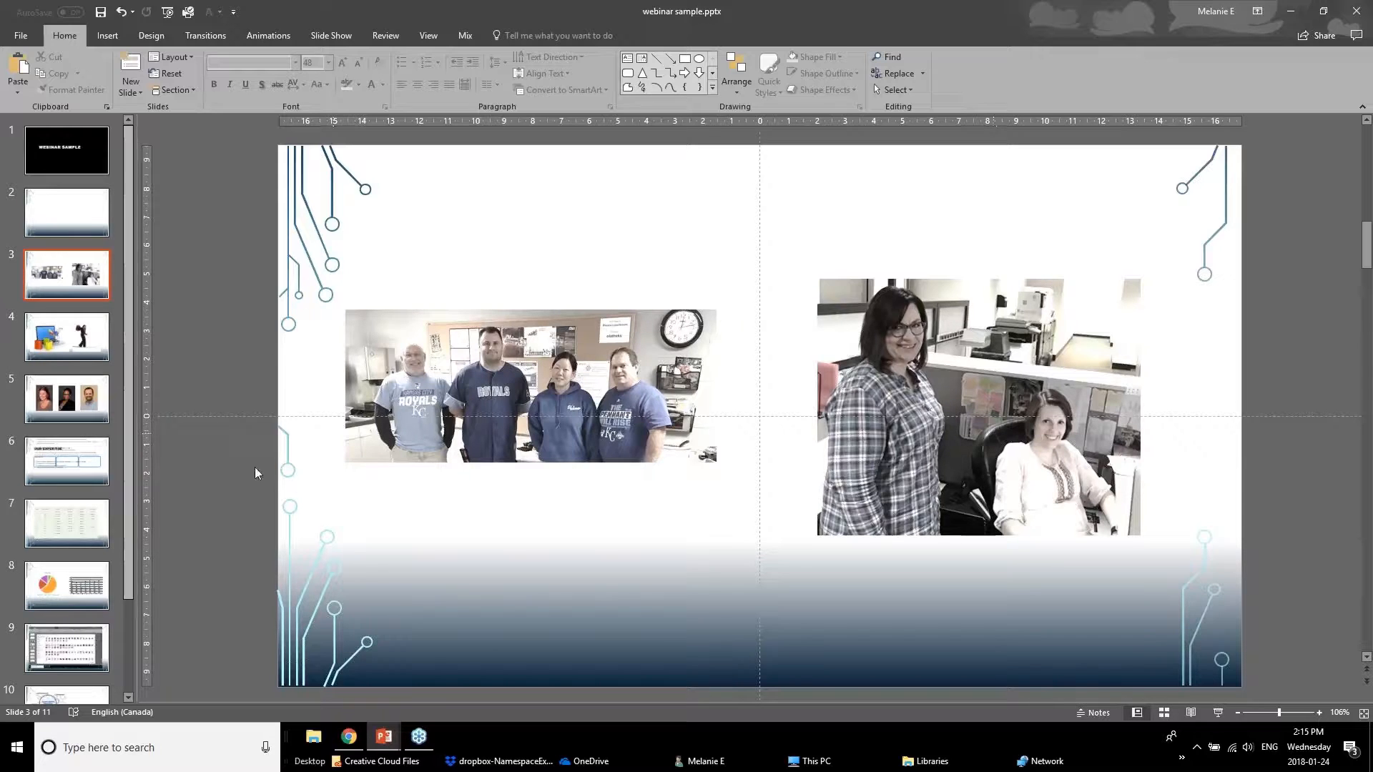
Switch to the Powerpoint Webinar January 2018 presentation and view its Removing Background slide.
mouse_move(389, 740)
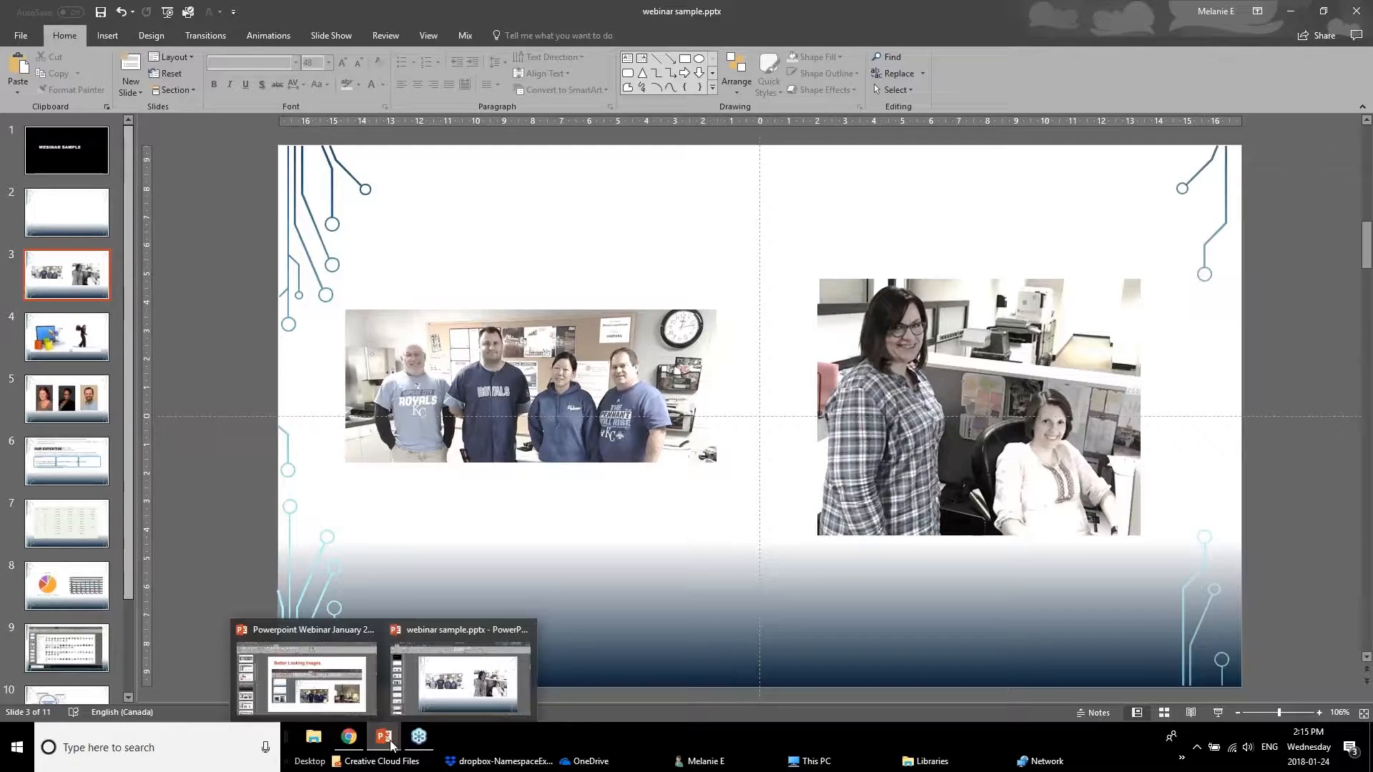
left_click(359, 700)
left_click(136, 610)
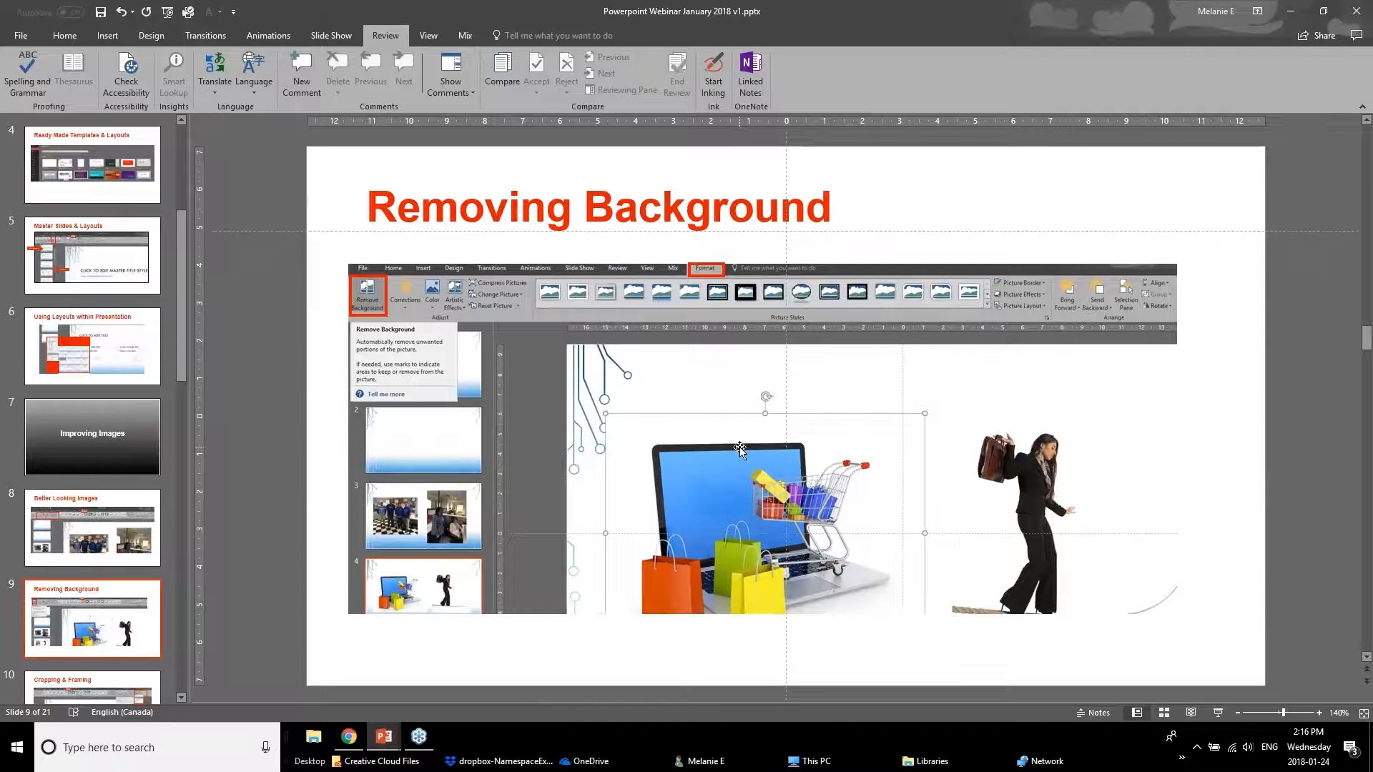
Return to webinar sample.pptx and move the laptop and tightrope-walker pictures on slide 4 farther apart.
left_click(377, 739)
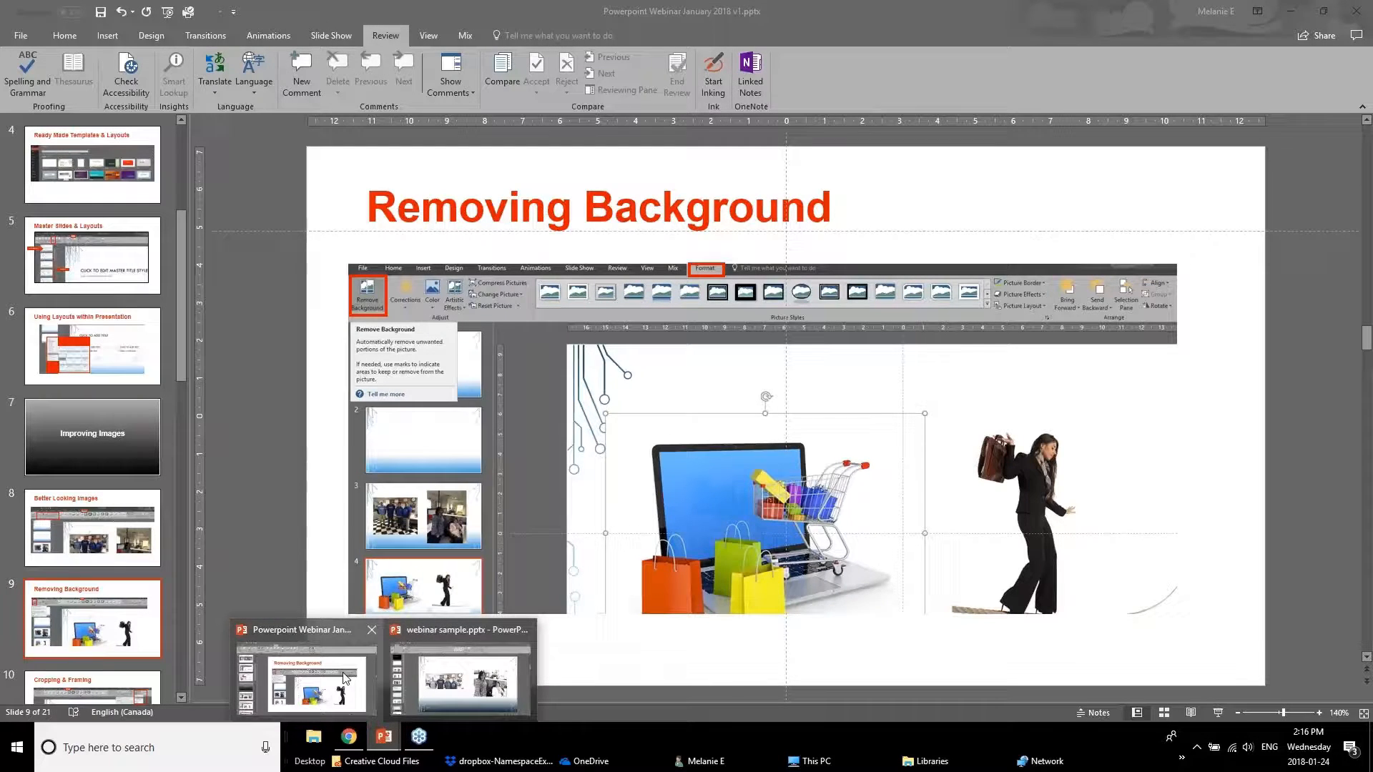
left_click(431, 664)
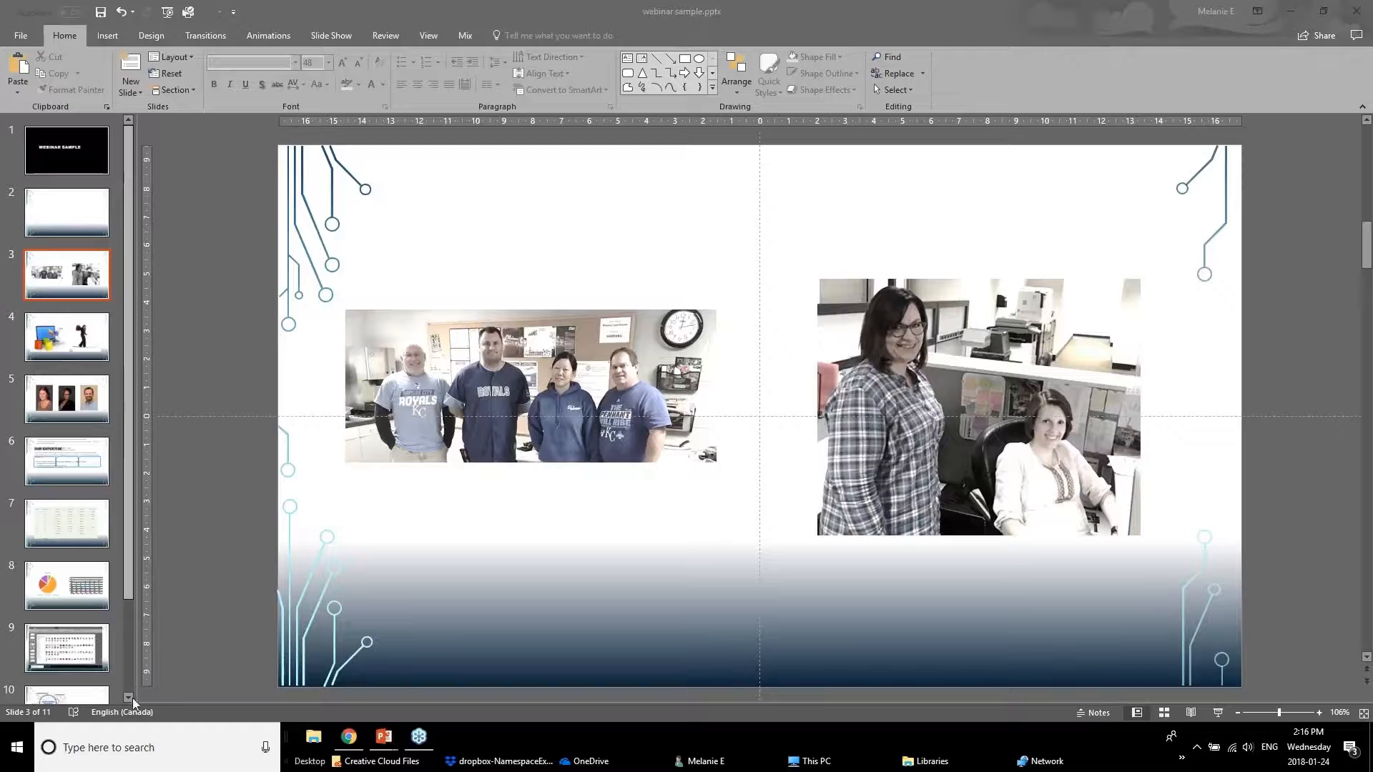
left_click(59, 333)
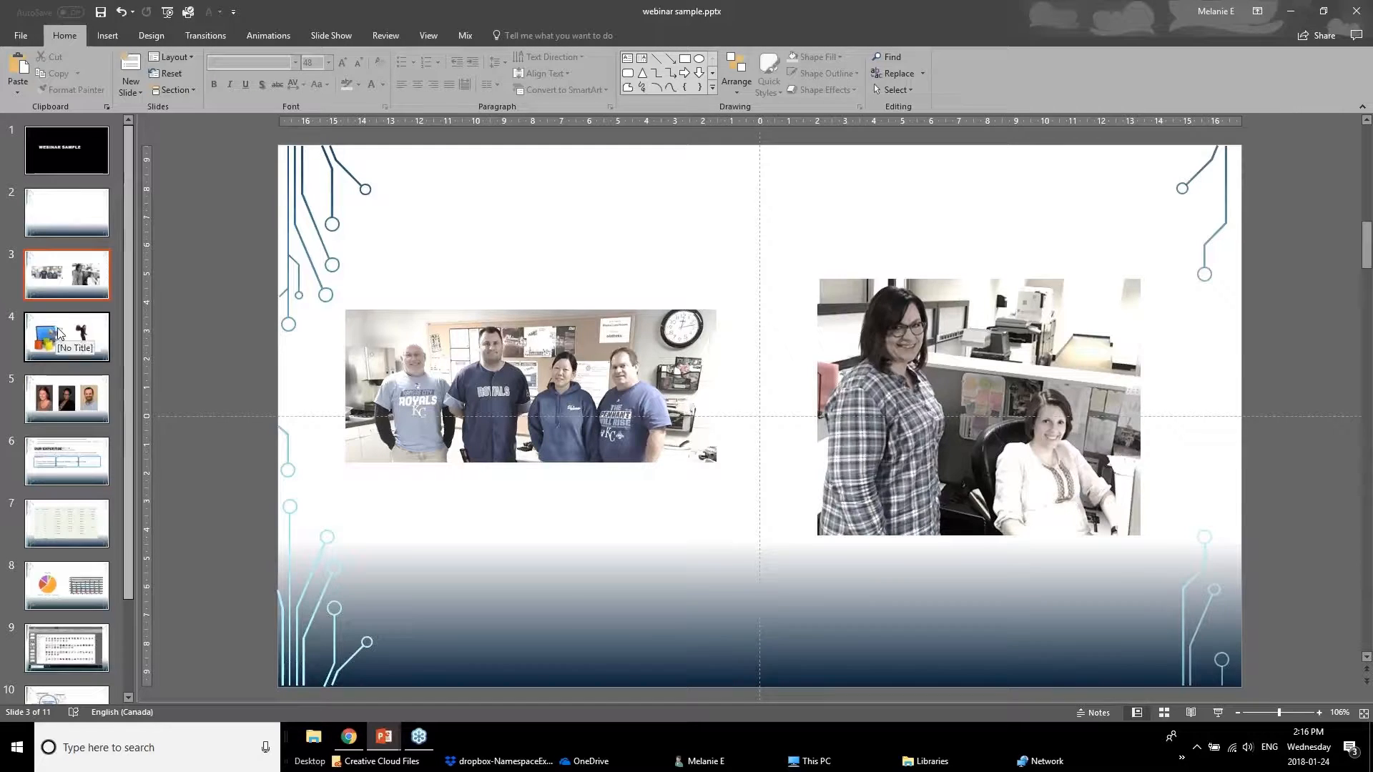
left_click_drag(605, 407, 558, 418)
left_click_drag(906, 426, 963, 426)
Start removing the laptop picture's background on slide 4, marking the laptop base, shopping cart and lower edge of the yellow bag to keep.
mouse_move(565, 482)
left_mouse_down()
mouse_move(552, 513)
mouse_move(556, 489)
left_mouse_up()
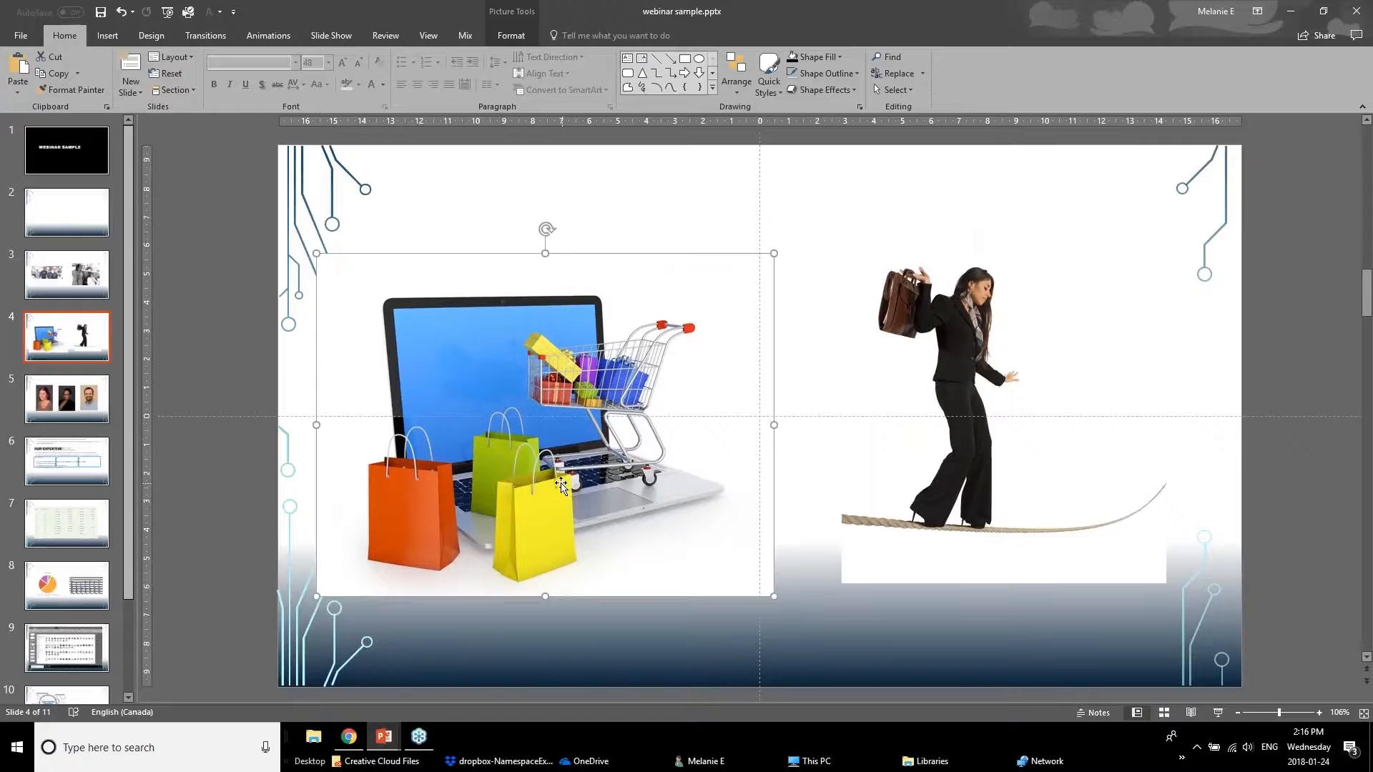
left_click(504, 14)
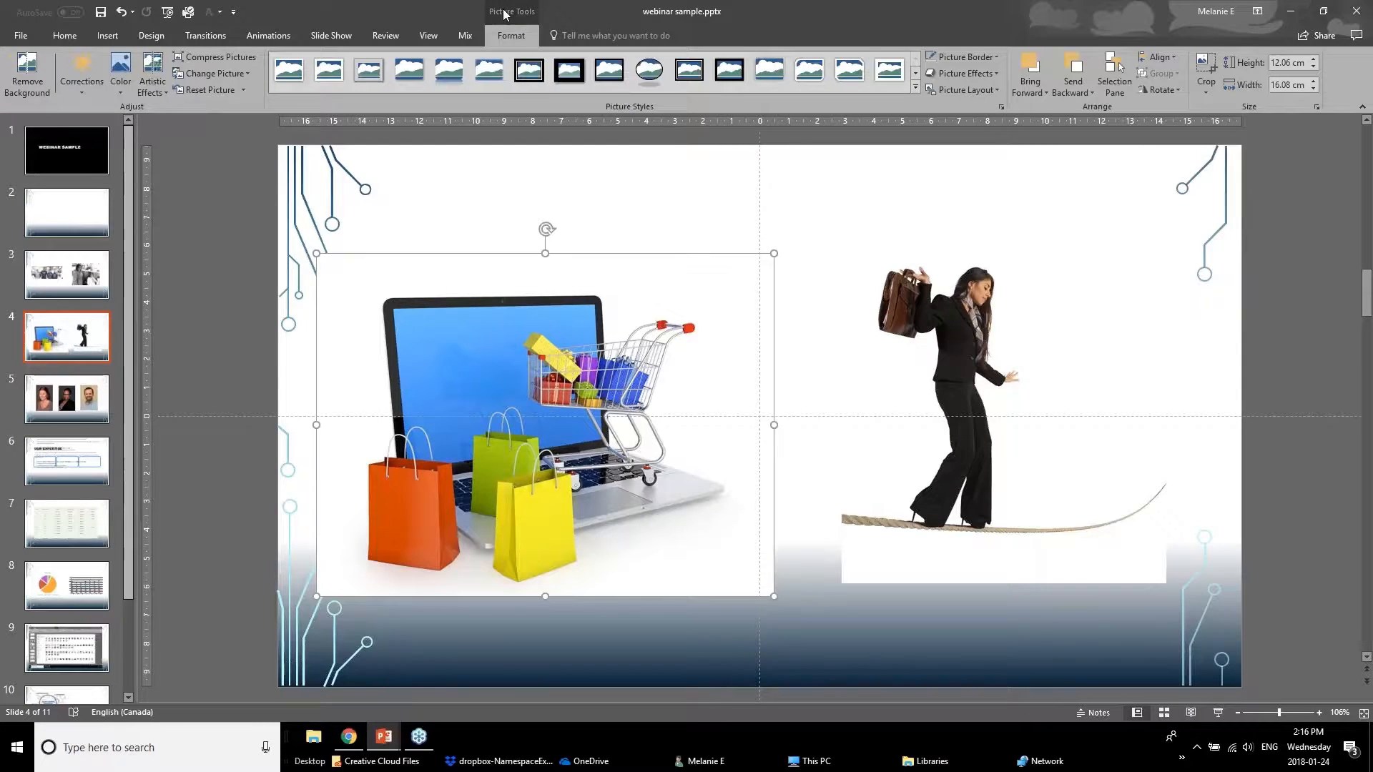
left_click(31, 85)
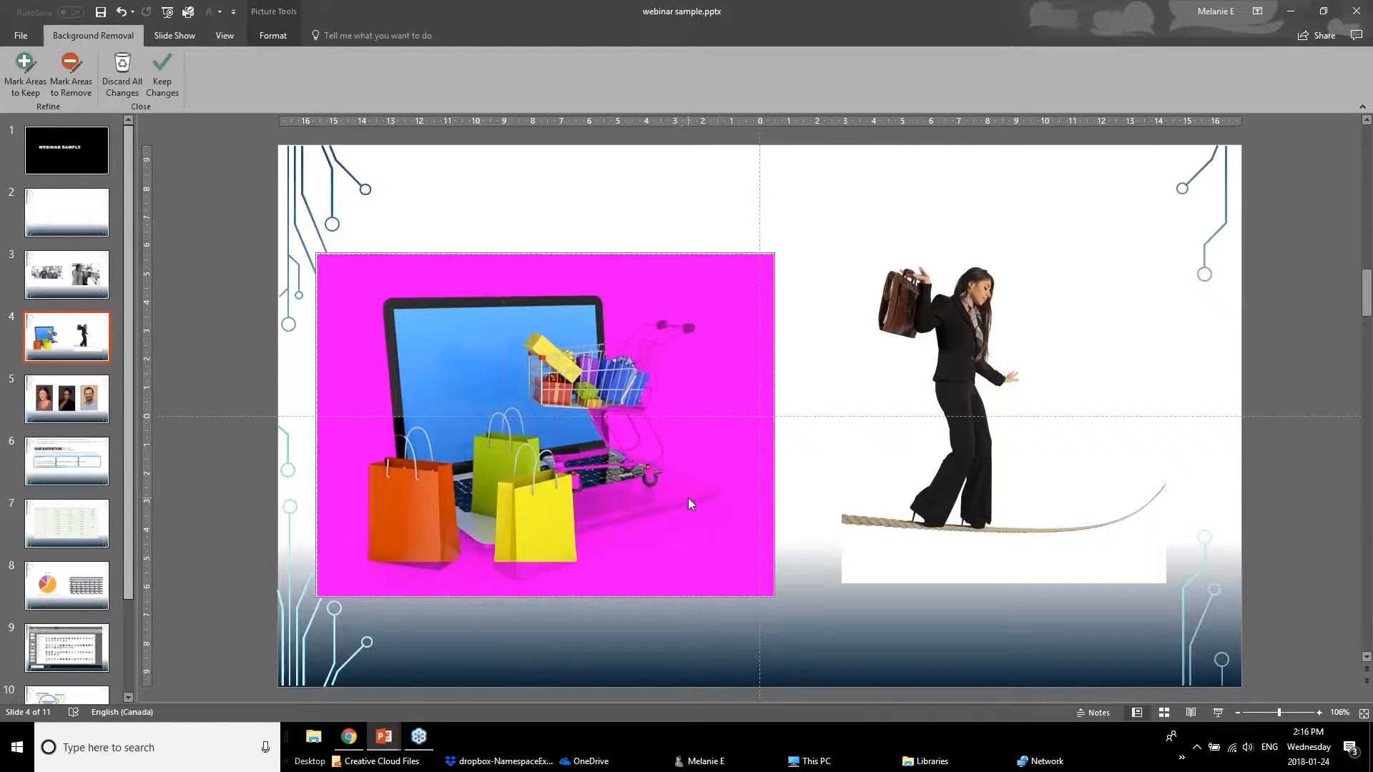
left_click(25, 93)
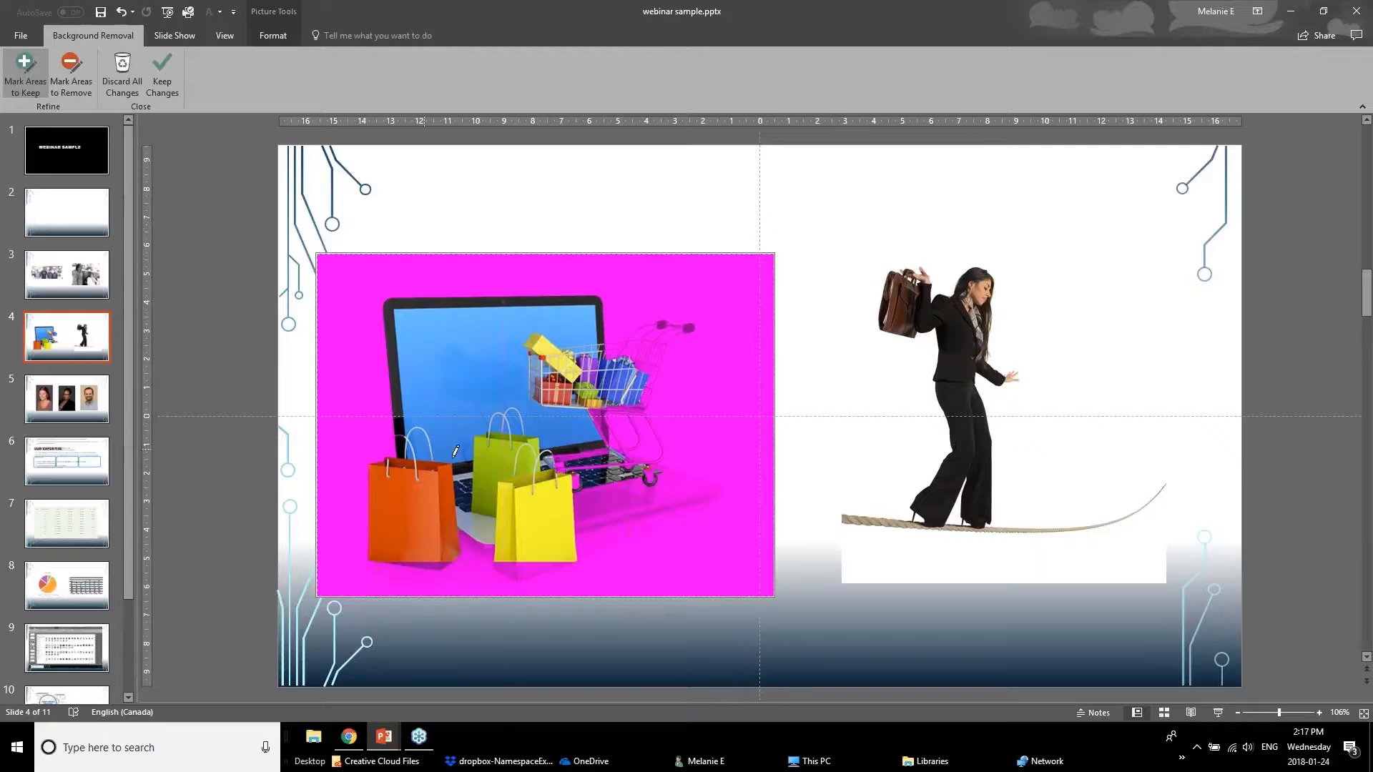
mouse_move(673, 484)
left_mouse_down()
mouse_move(582, 501)
mouse_move(705, 498)
left_mouse_up()
mouse_move(657, 349)
left_mouse_down()
mouse_move(640, 433)
mouse_move(666, 453)
left_mouse_up()
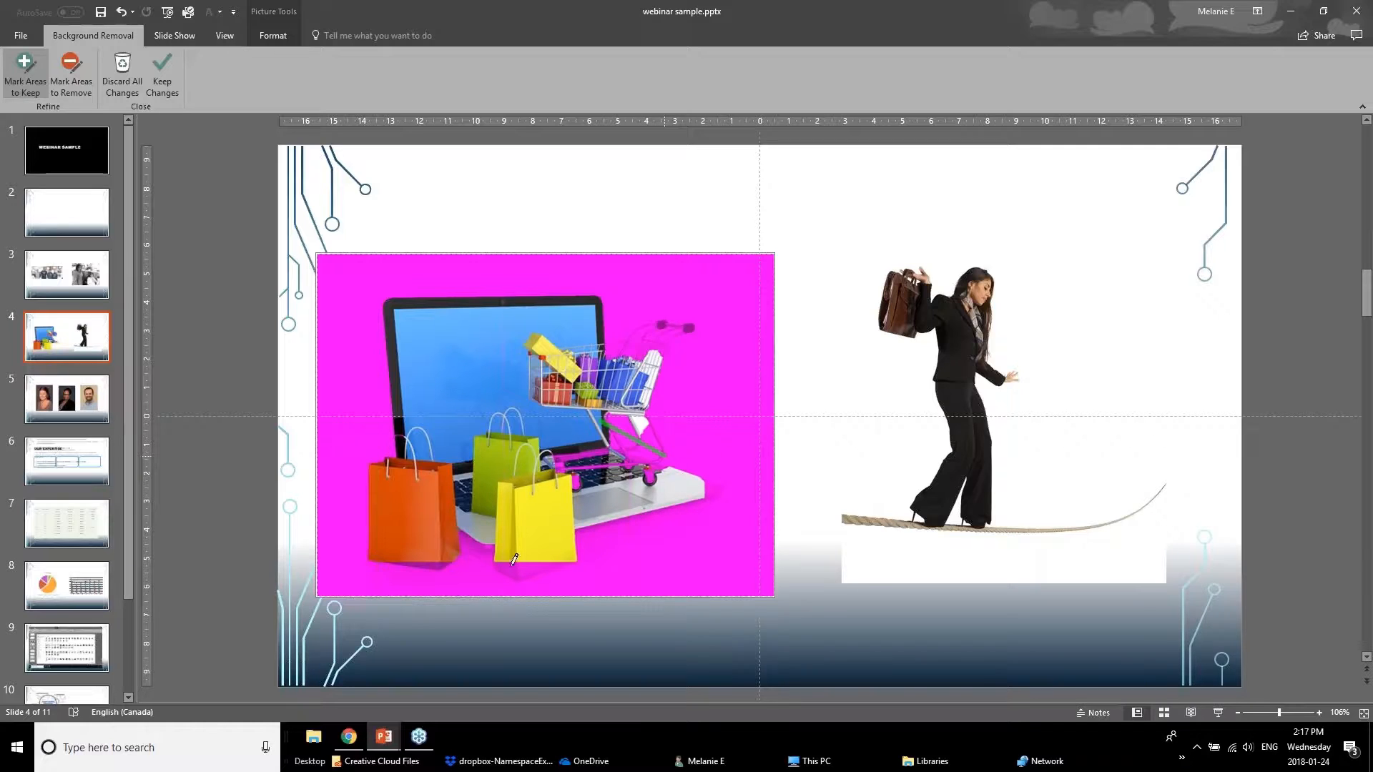
left_click_drag(535, 568, 495, 555)
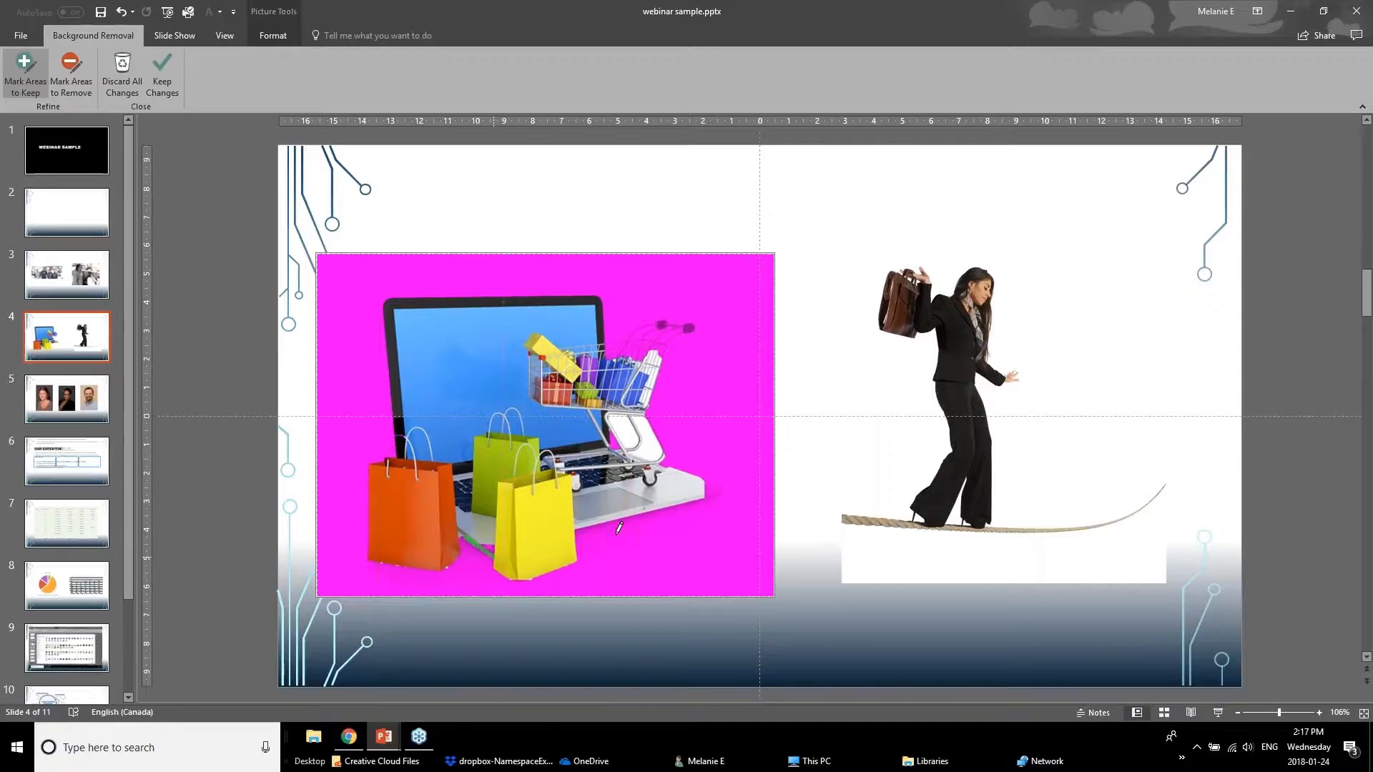
Mark the laptop's front edge and outer corner to keep, apply the background removal, and move the laptop picture up slightly.
left_click_drag(606, 533, 710, 506)
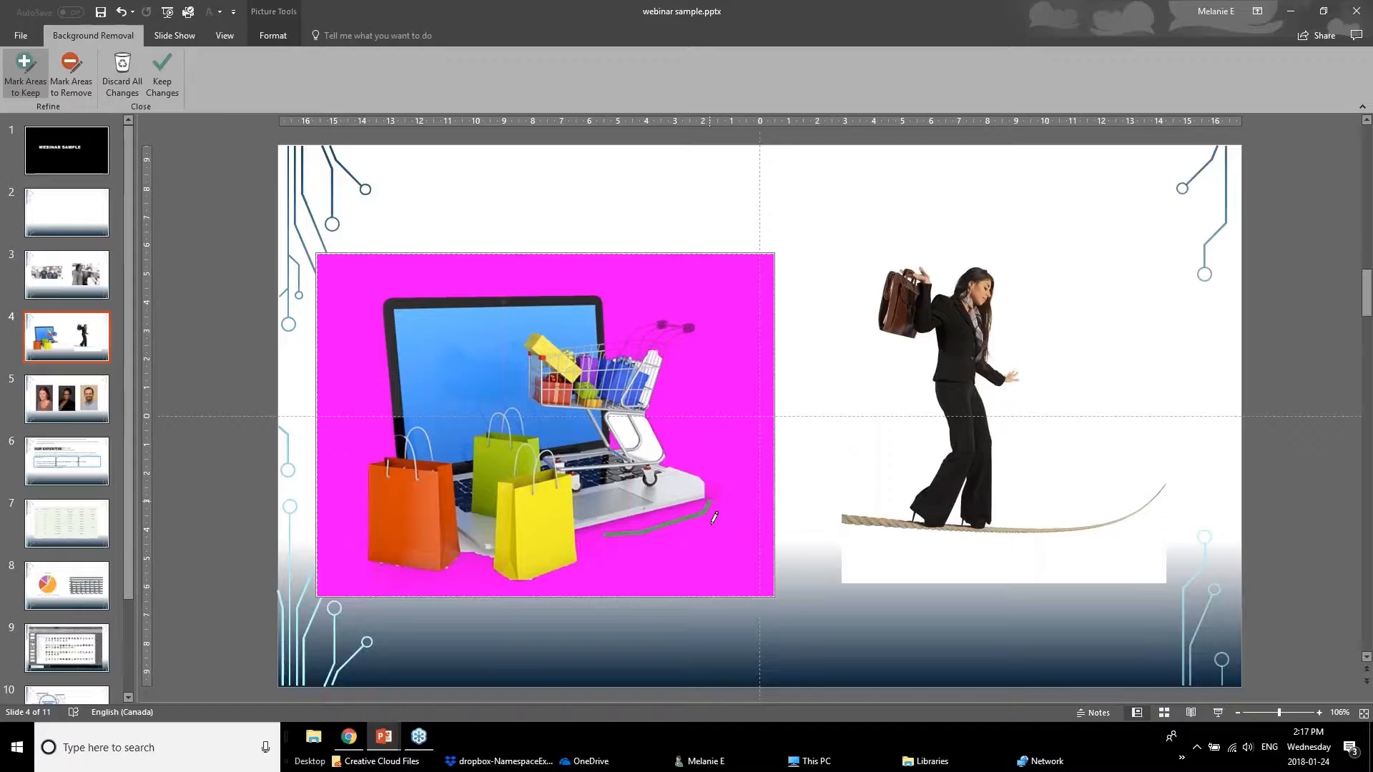
left_click_drag(721, 486, 728, 502)
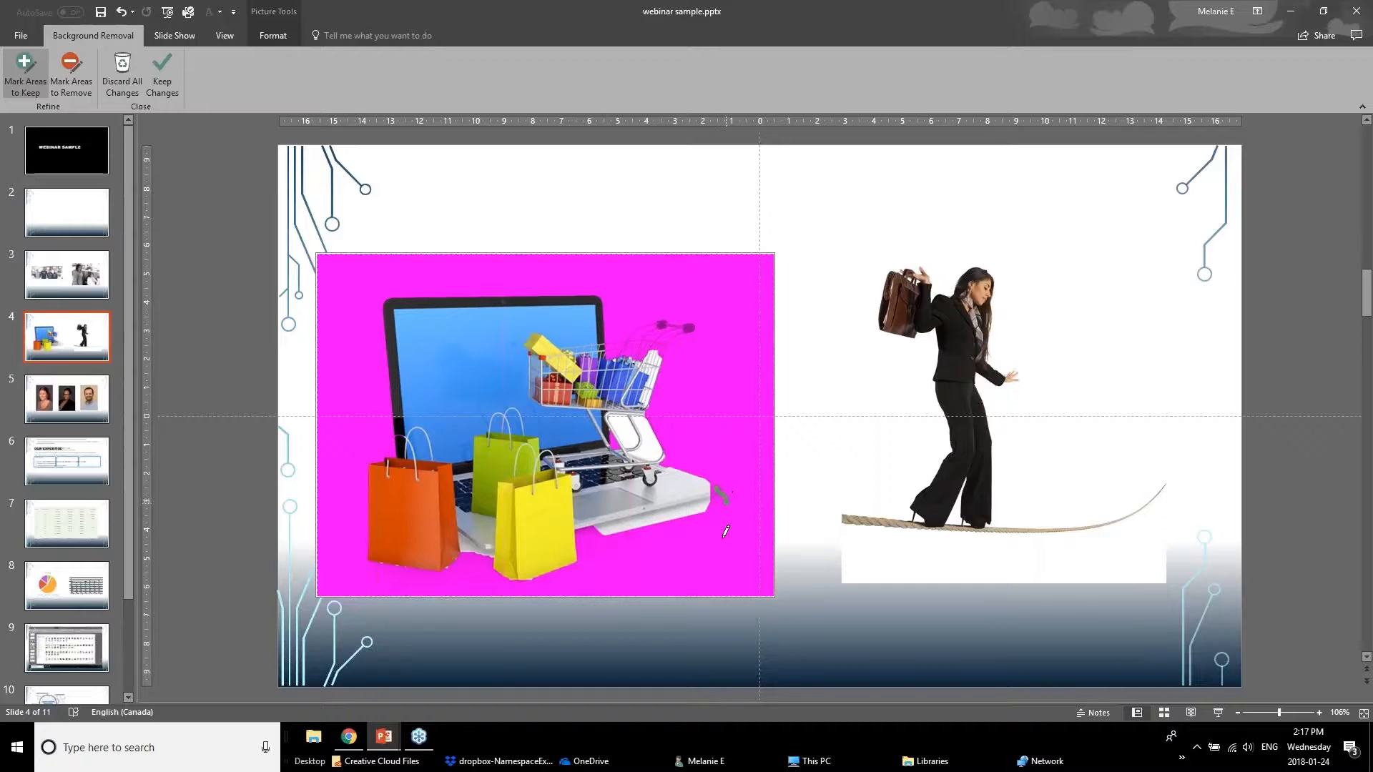
left_click_drag(664, 457, 683, 471)
left_click_drag(583, 534, 605, 535)
left_click(165, 84)
left_click_drag(564, 527, 510, 423)
left_click_drag(441, 331, 490, 408)
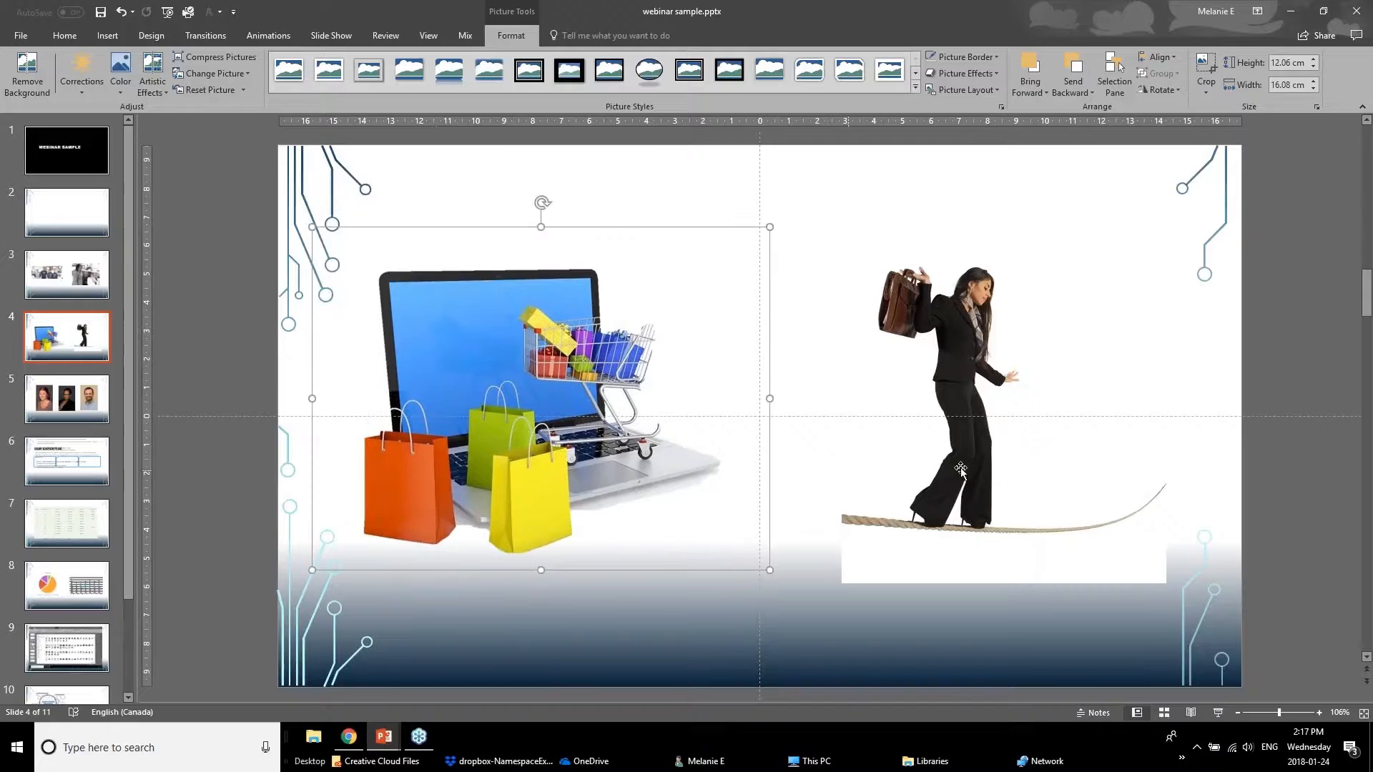
Remove the background of the tightrope-walker picture, marking both ends of the rope as areas to keep.
left_click(992, 440)
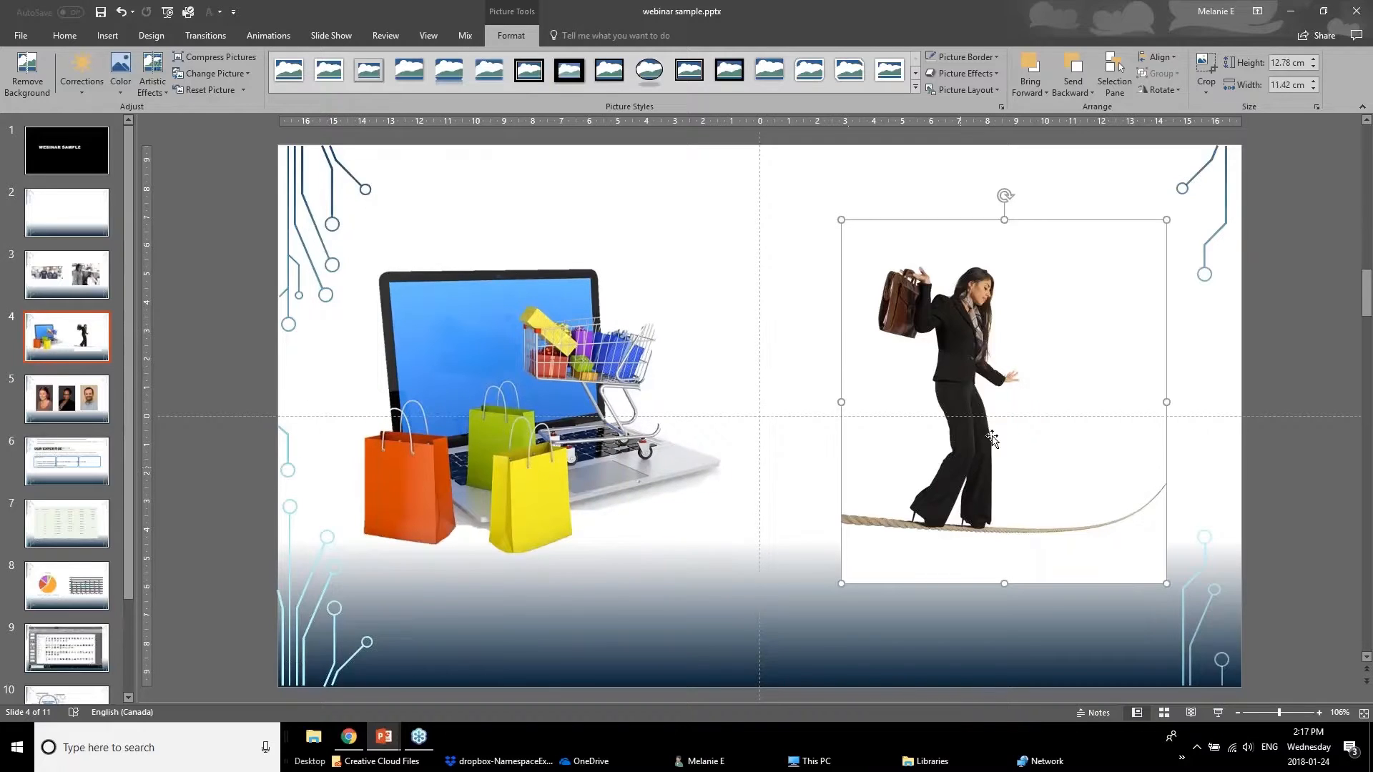
left_click(28, 71)
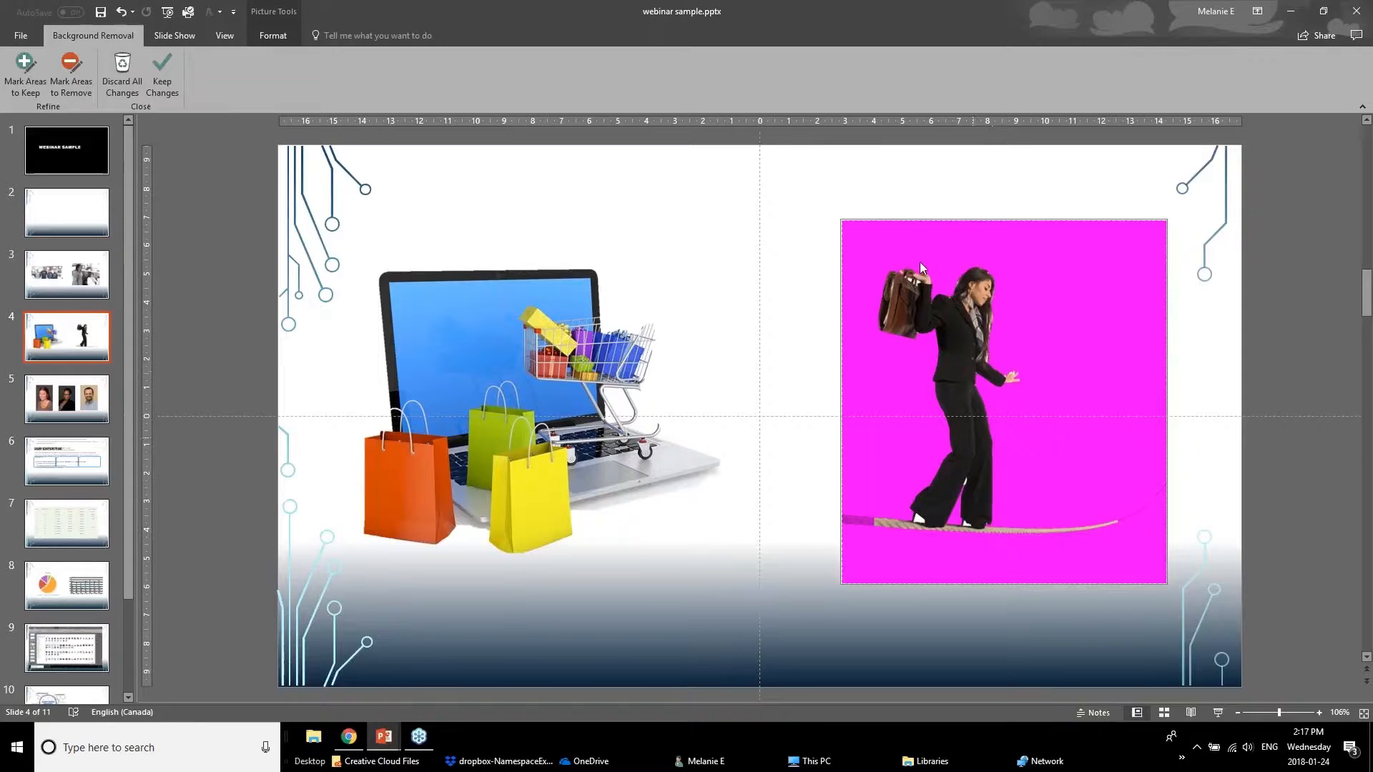
left_click(25, 71)
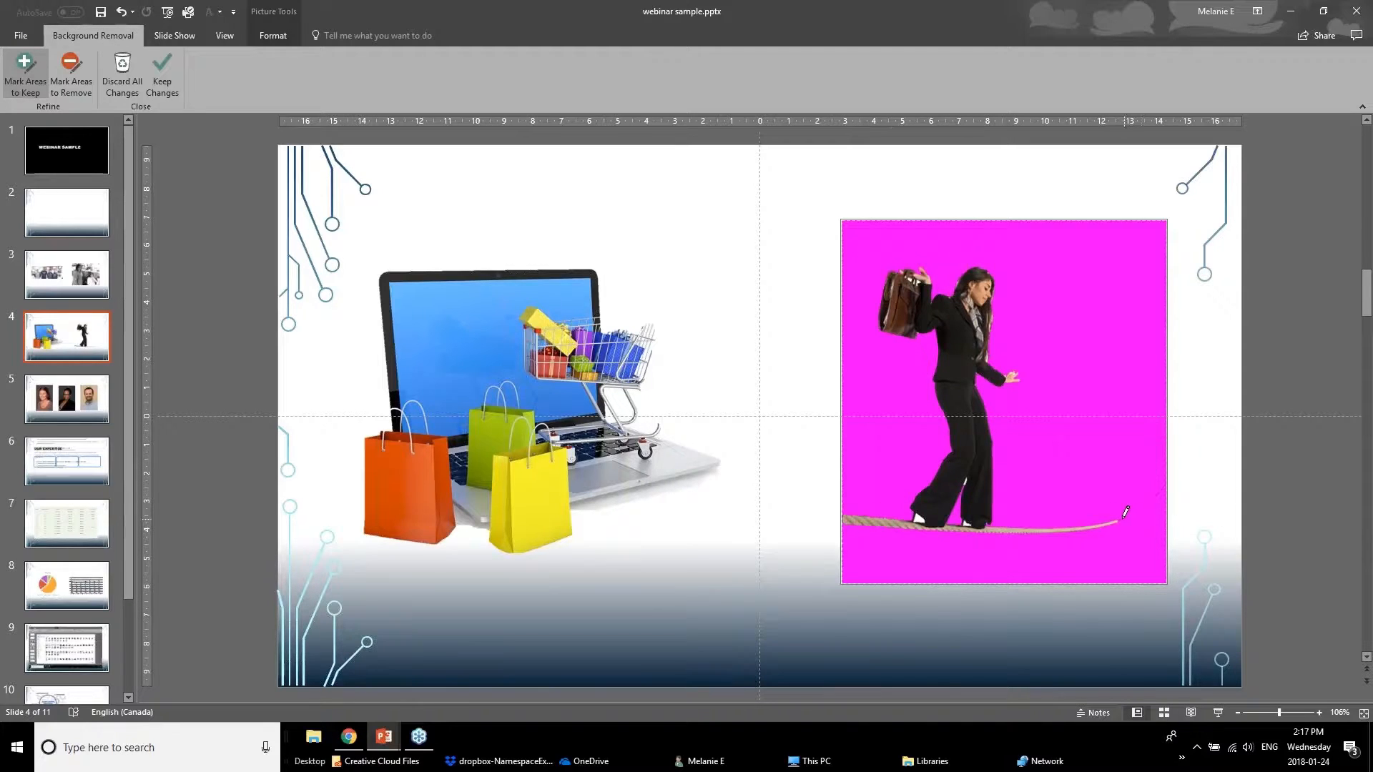
left_click_drag(1121, 520, 1141, 510)
left_click(175, 72)
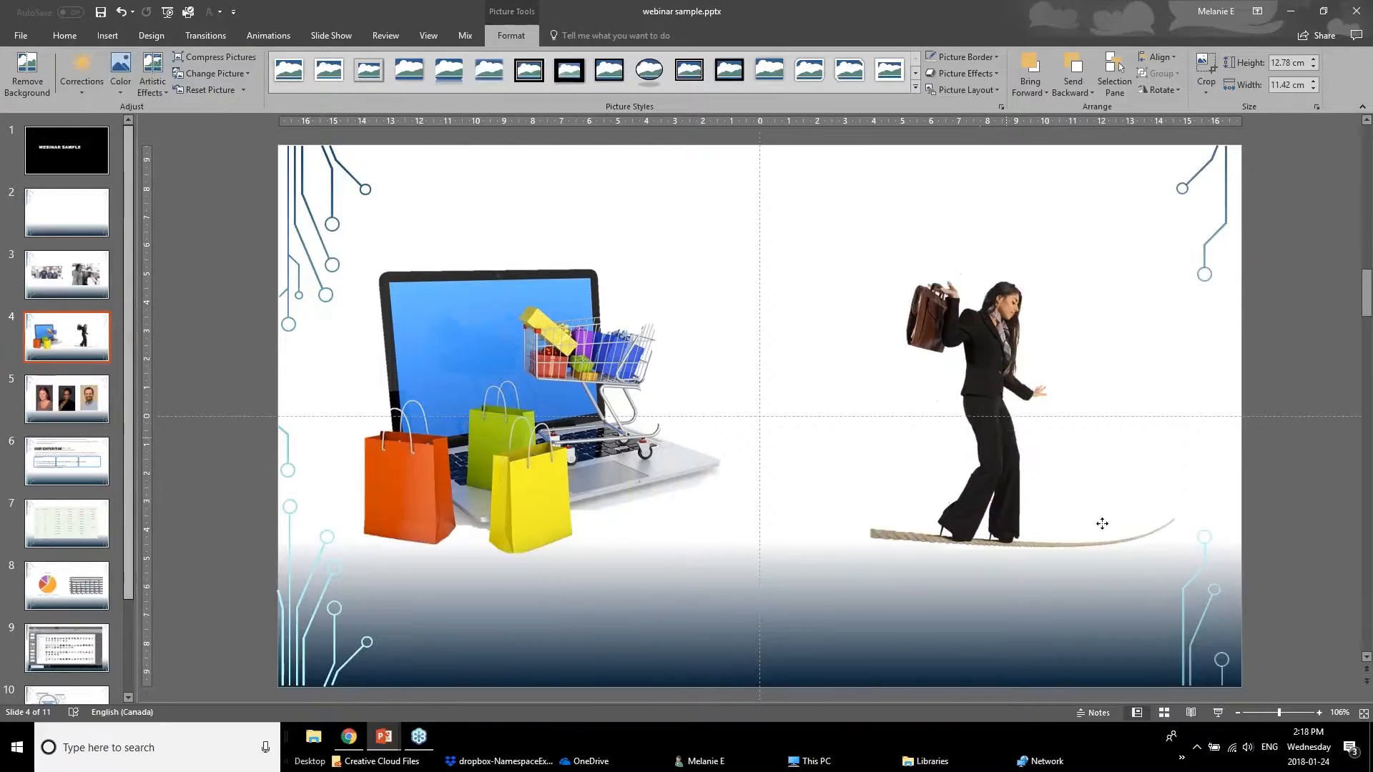
Bring the tightrope-walker picture in front of the laptop picture and reposition it on the right half of the slide.
left_click_drag(1102, 524, 959, 467)
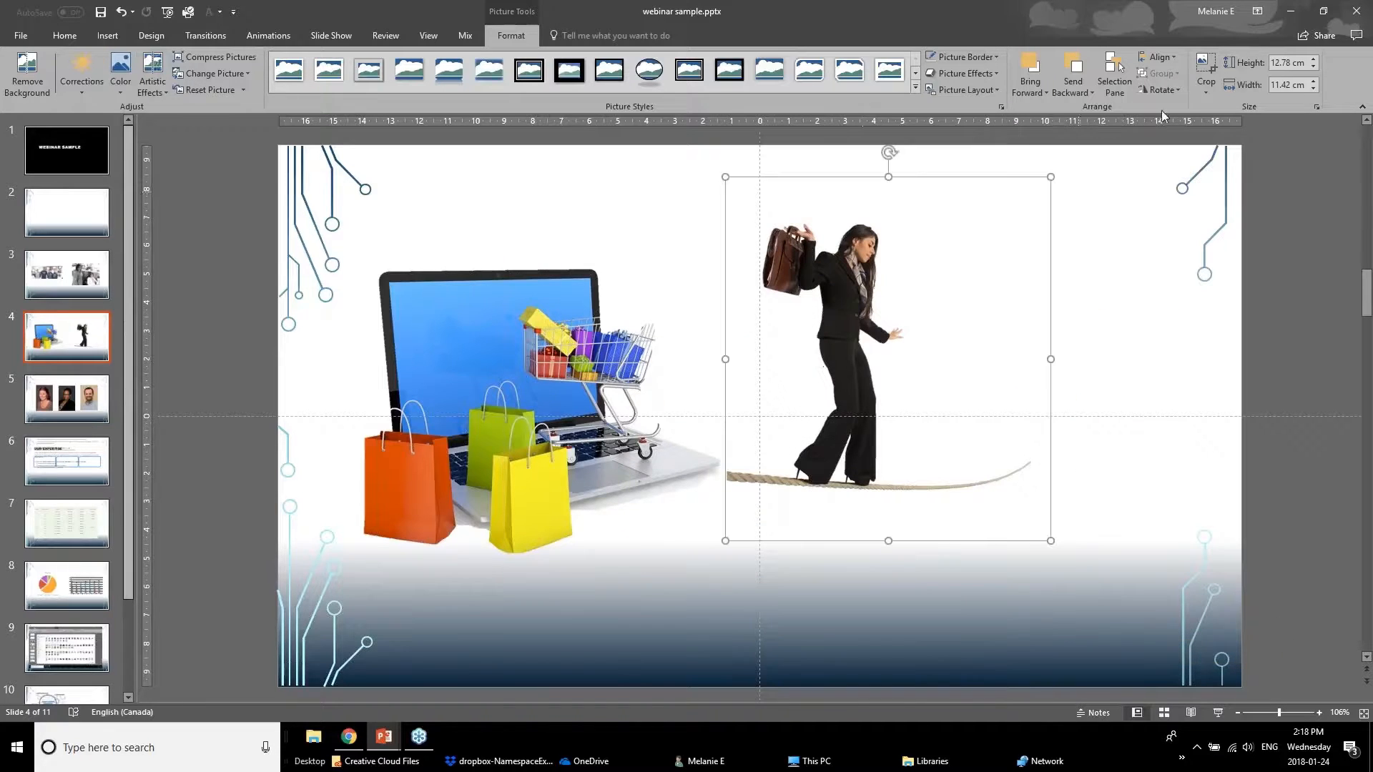
left_click(1031, 89)
left_click(1041, 124)
left_click_drag(861, 386, 957, 396)
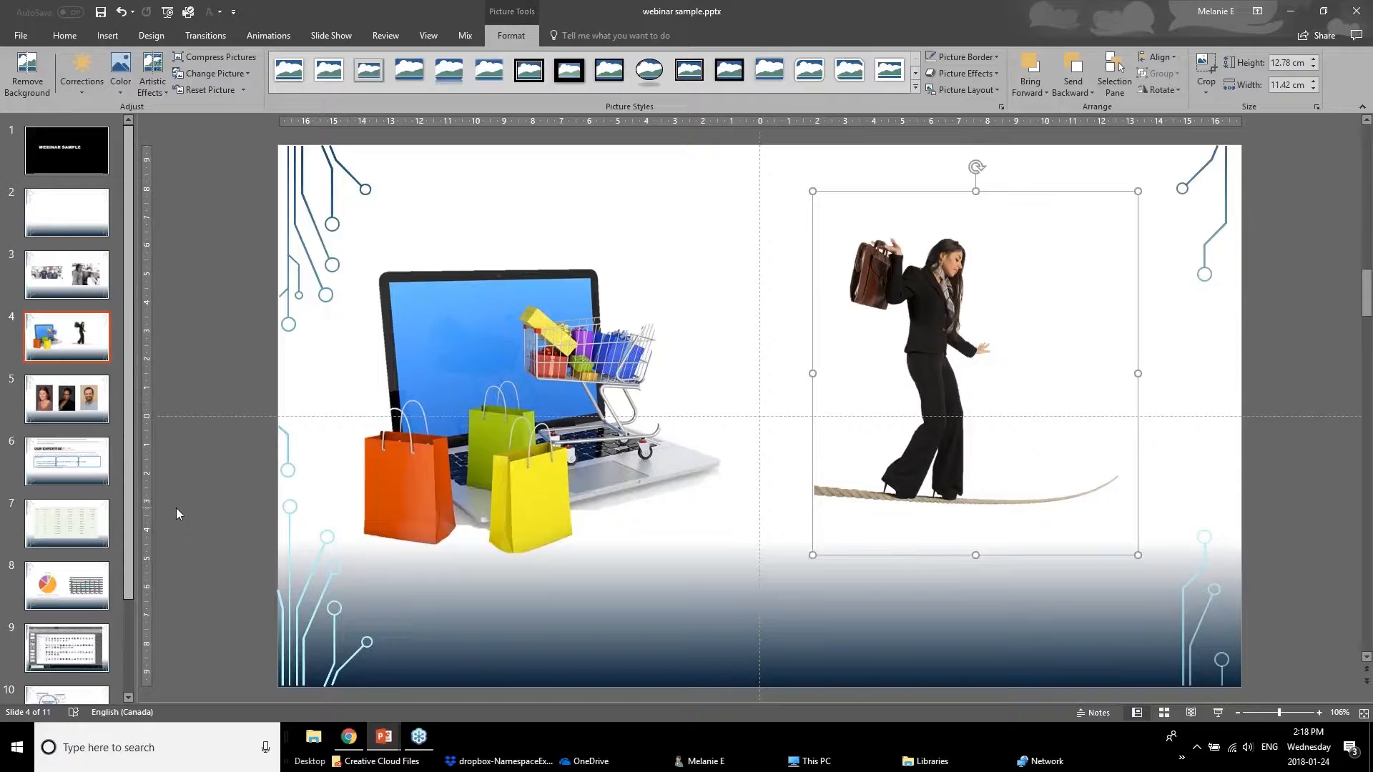
On slide 5, crop the leftmost portrait to an oval shape.
left_click(52, 404)
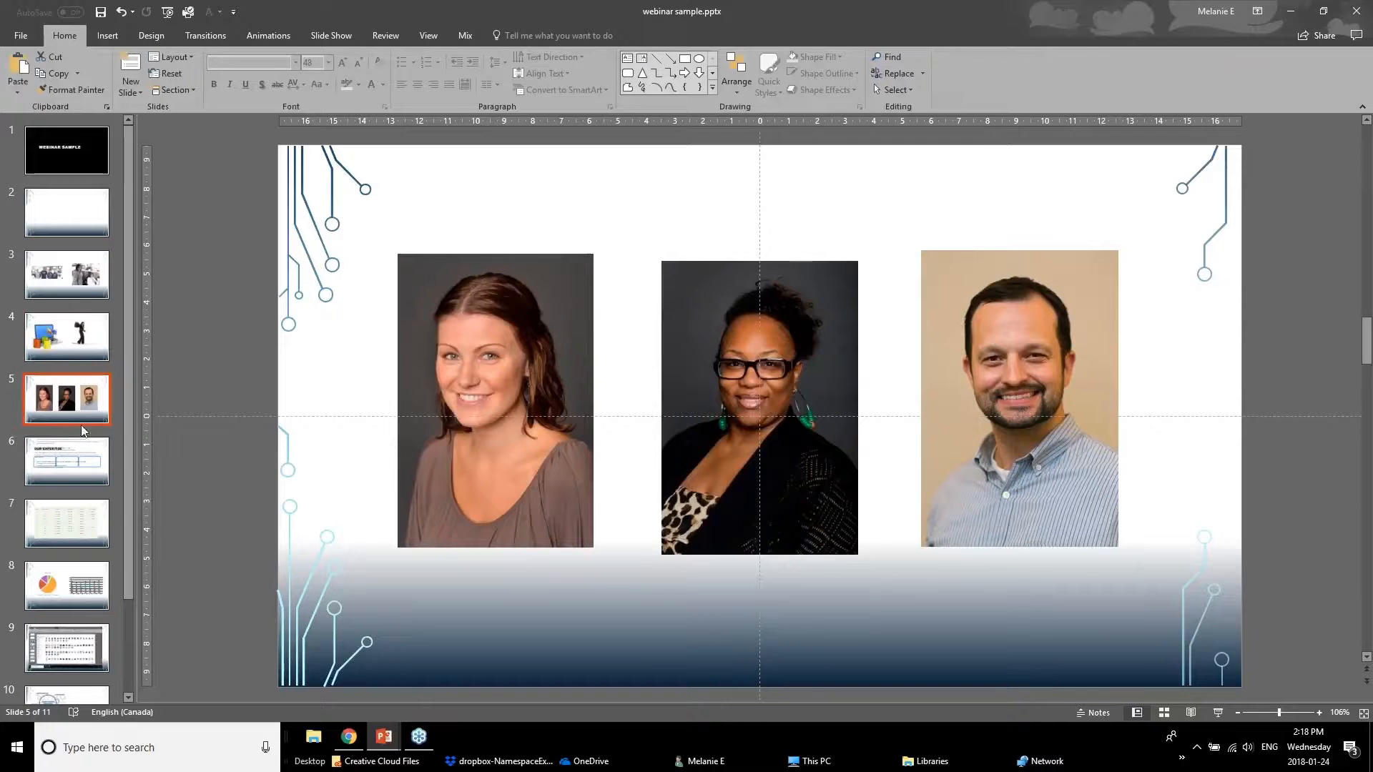
left_click(418, 427)
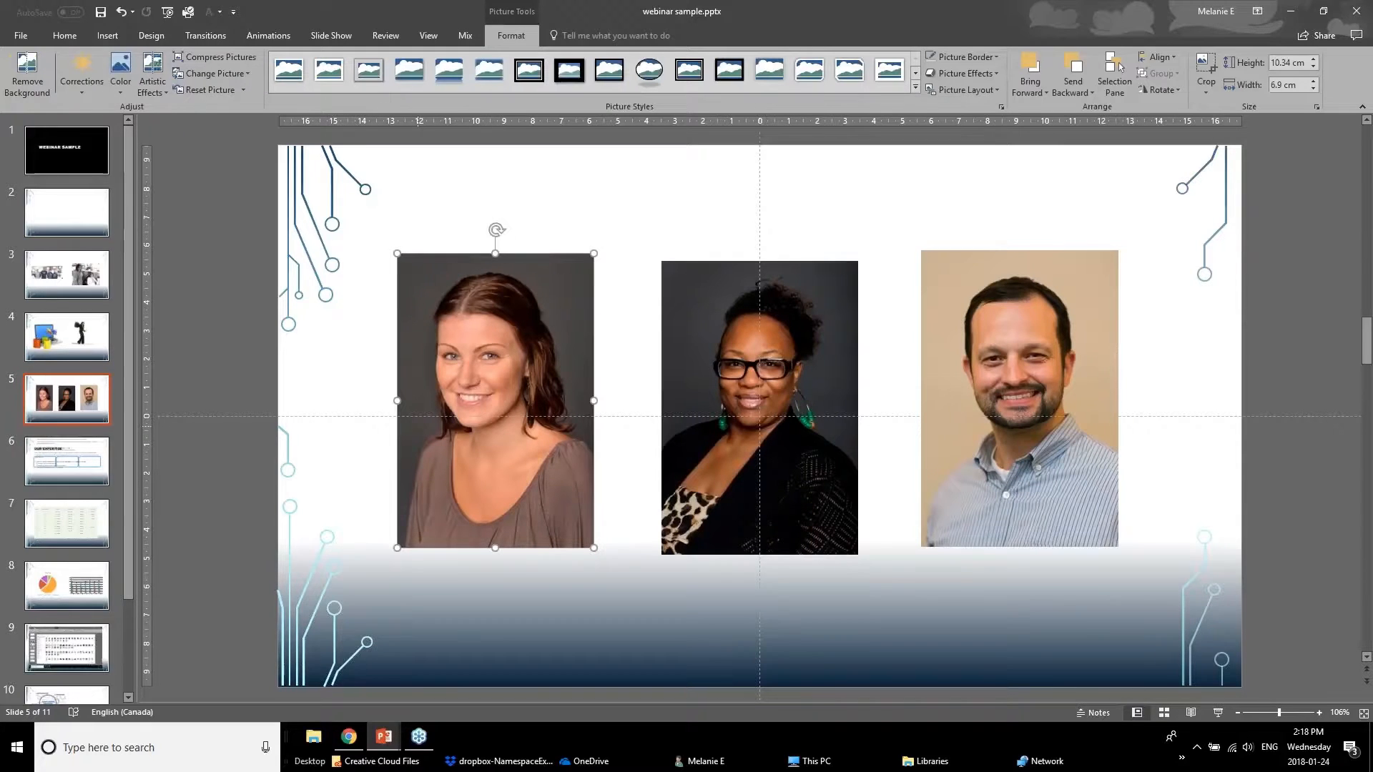
left_click(708, 440)
left_click(998, 419)
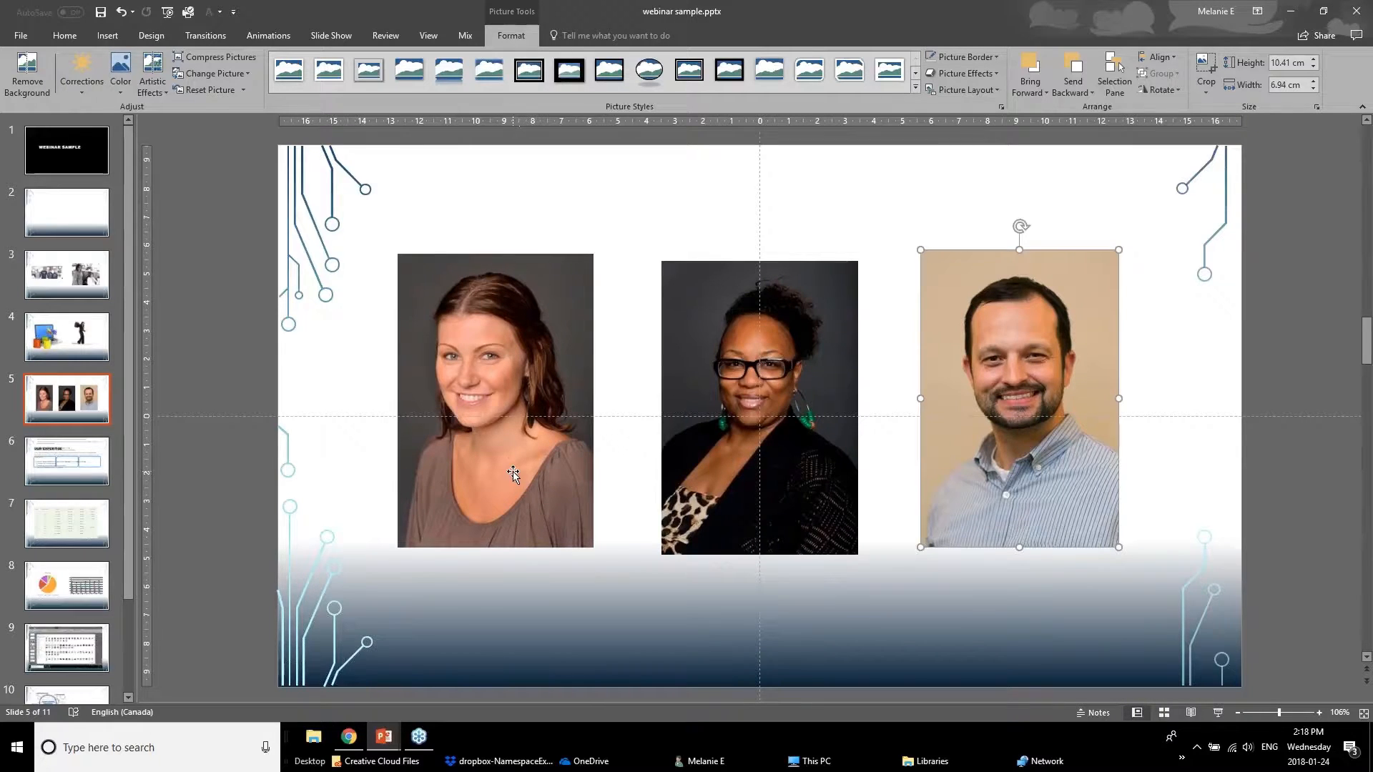
left_click(542, 434)
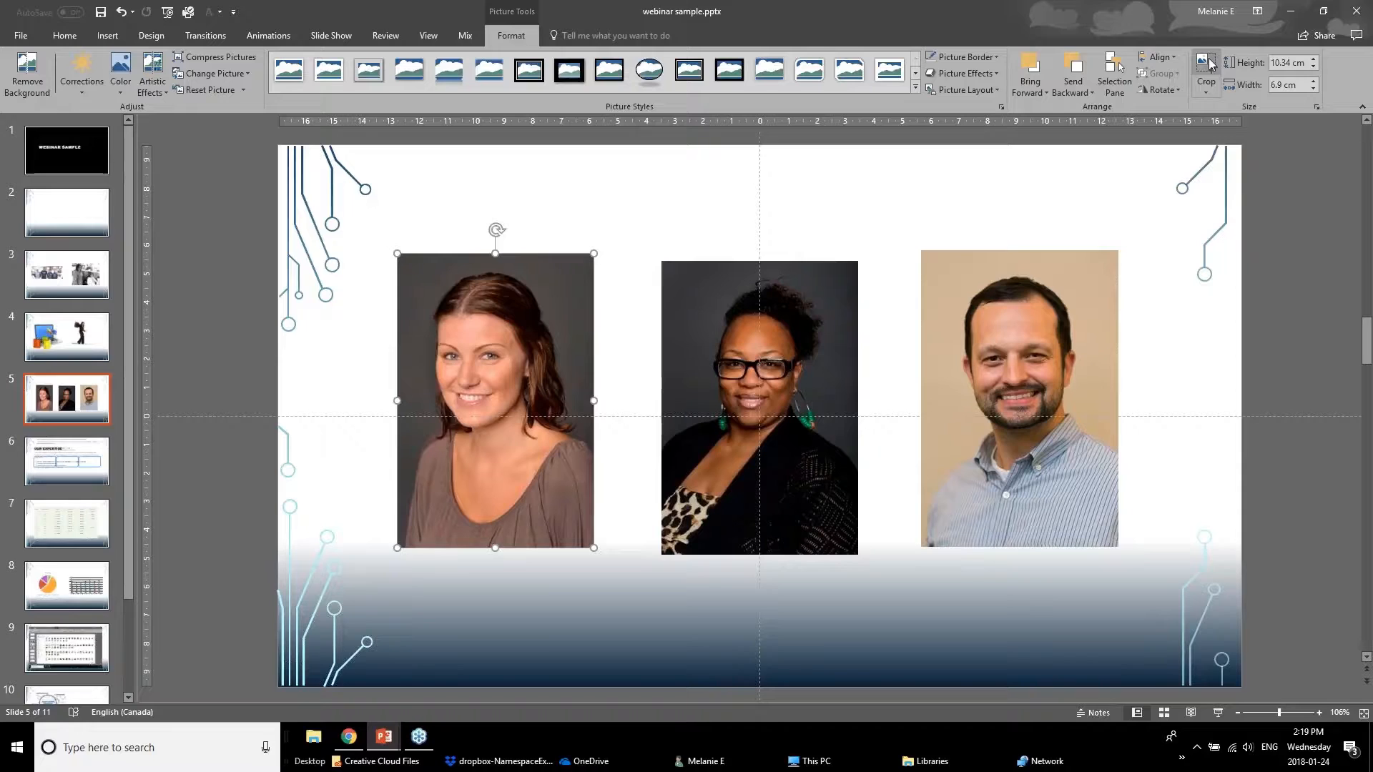
left_click(1210, 98)
mouse_move(1218, 130)
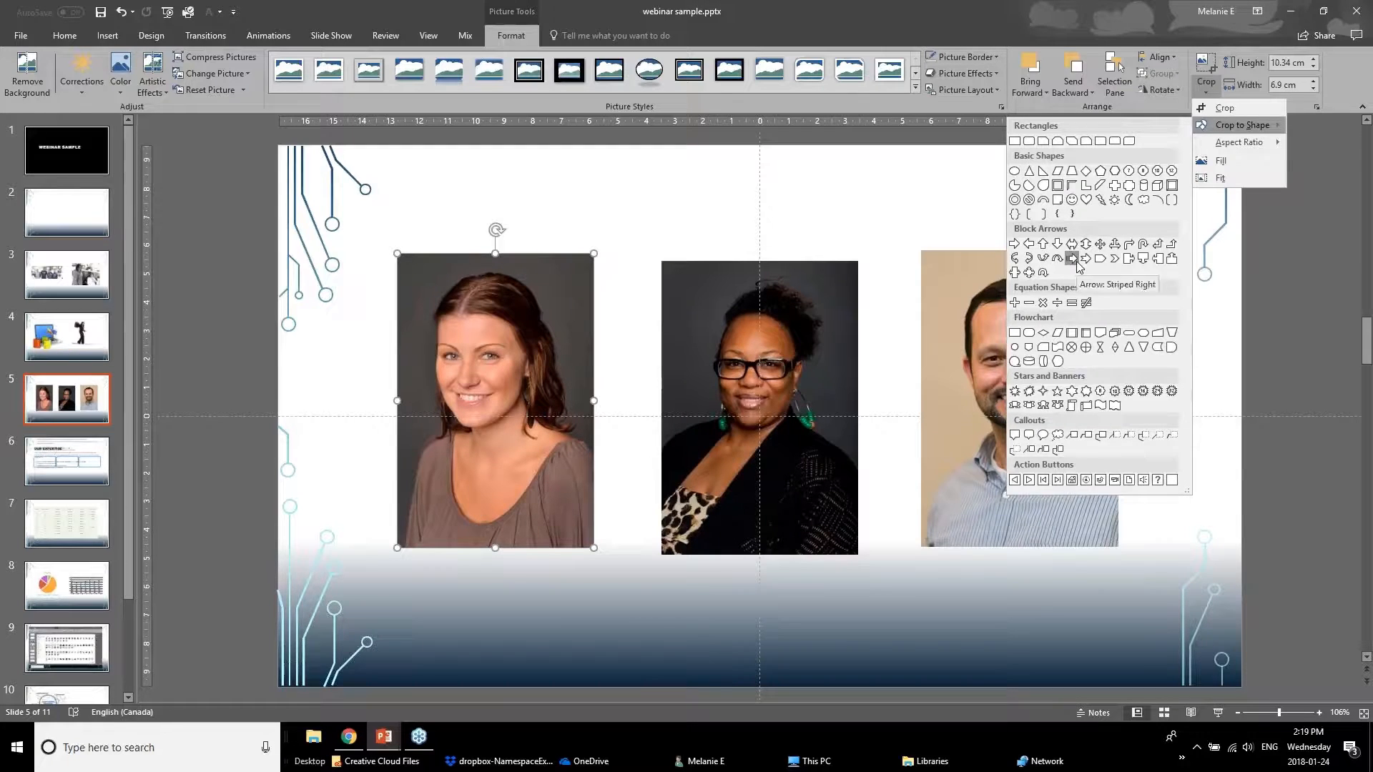
left_click(1016, 172)
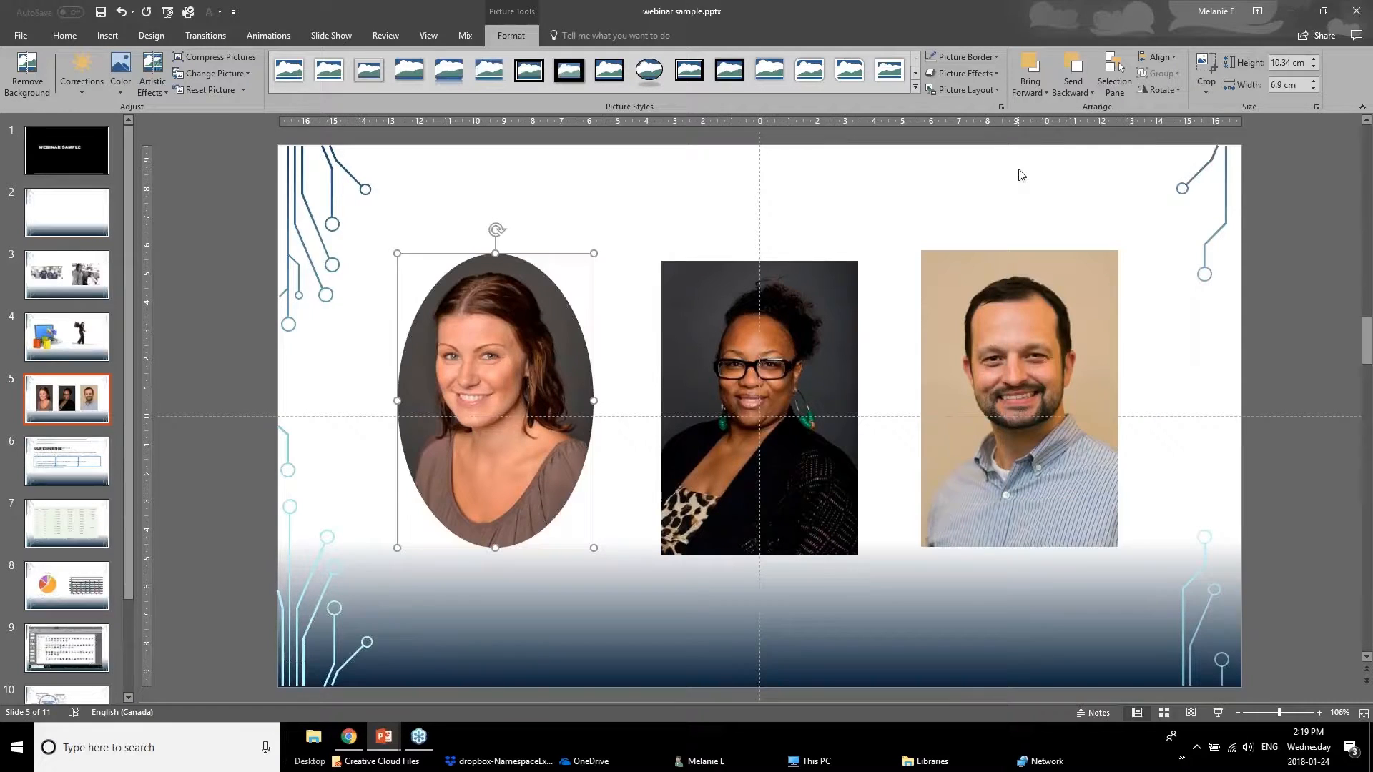
Tighten the oval crop around the woman's face to about 6.11 cm high by 5.48 cm wide and move the portrait slightly down.
left_click(1207, 66)
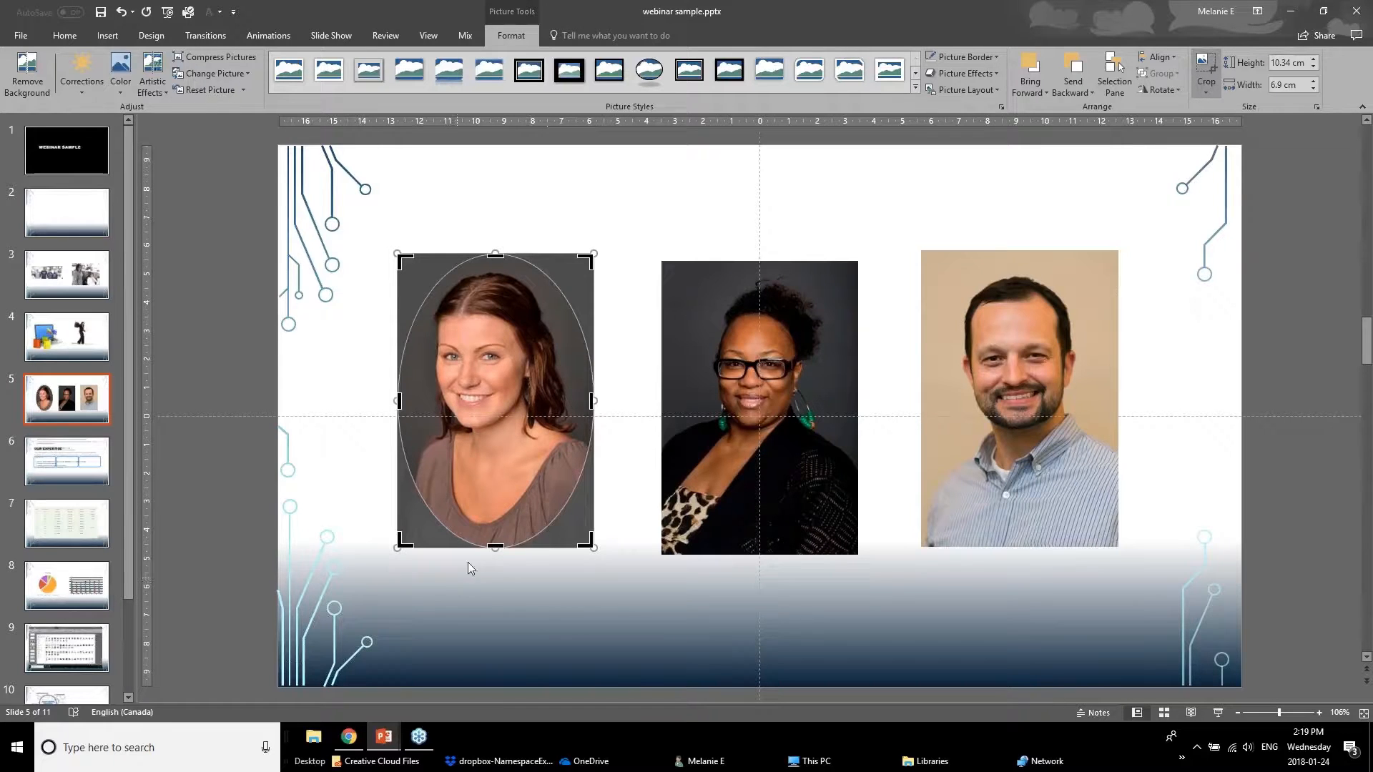
left_click_drag(495, 549, 512, 465)
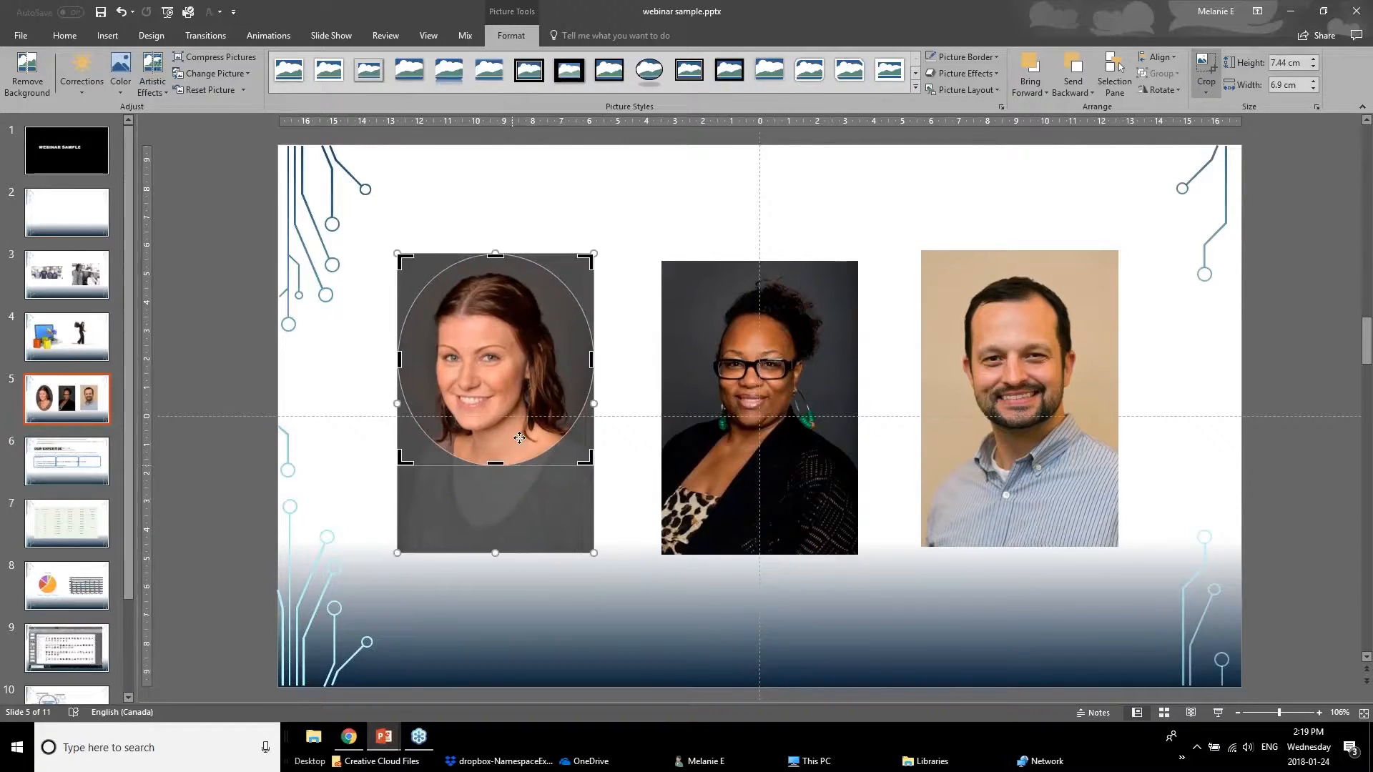
left_click_drag(495, 256, 495, 275)
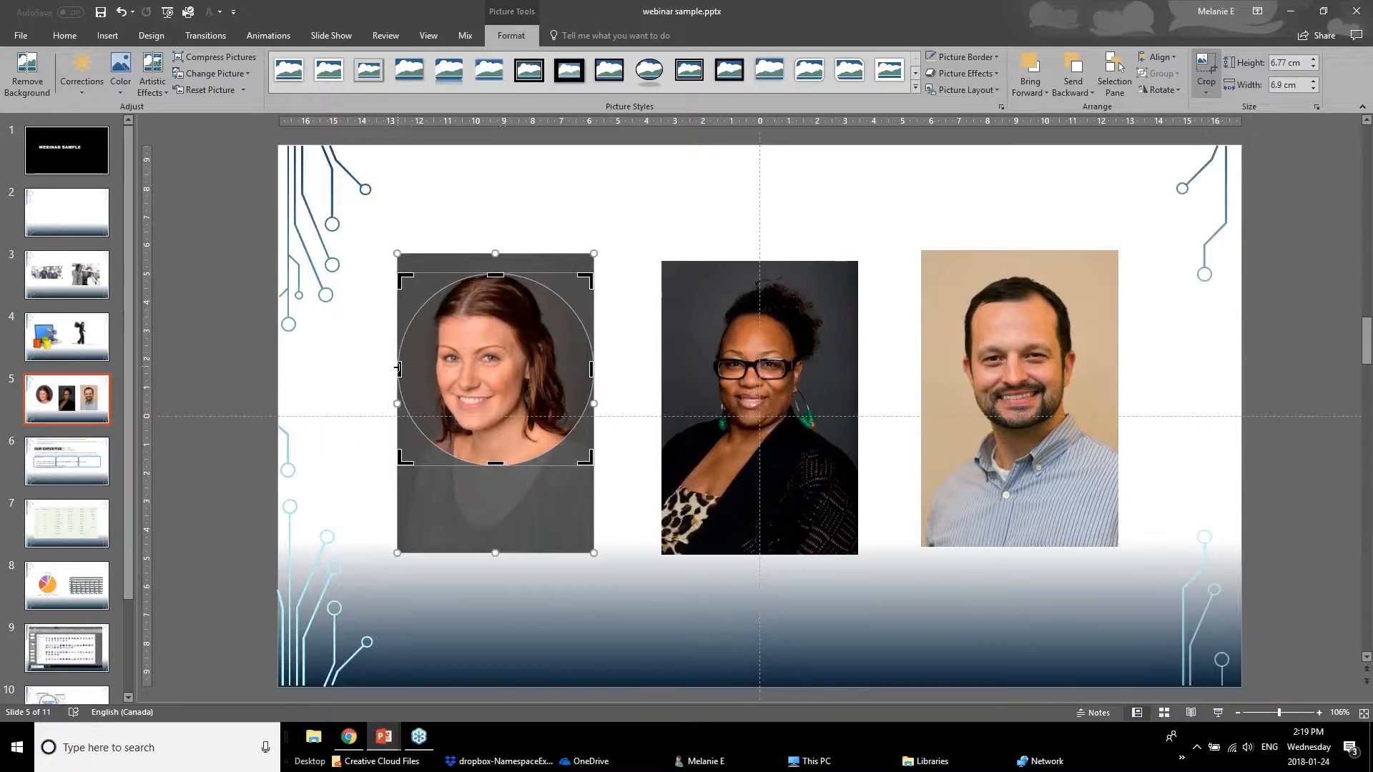
left_click_drag(401, 367, 411, 367)
left_click_drag(587, 374, 577, 373)
left_click_drag(563, 364, 562, 365)
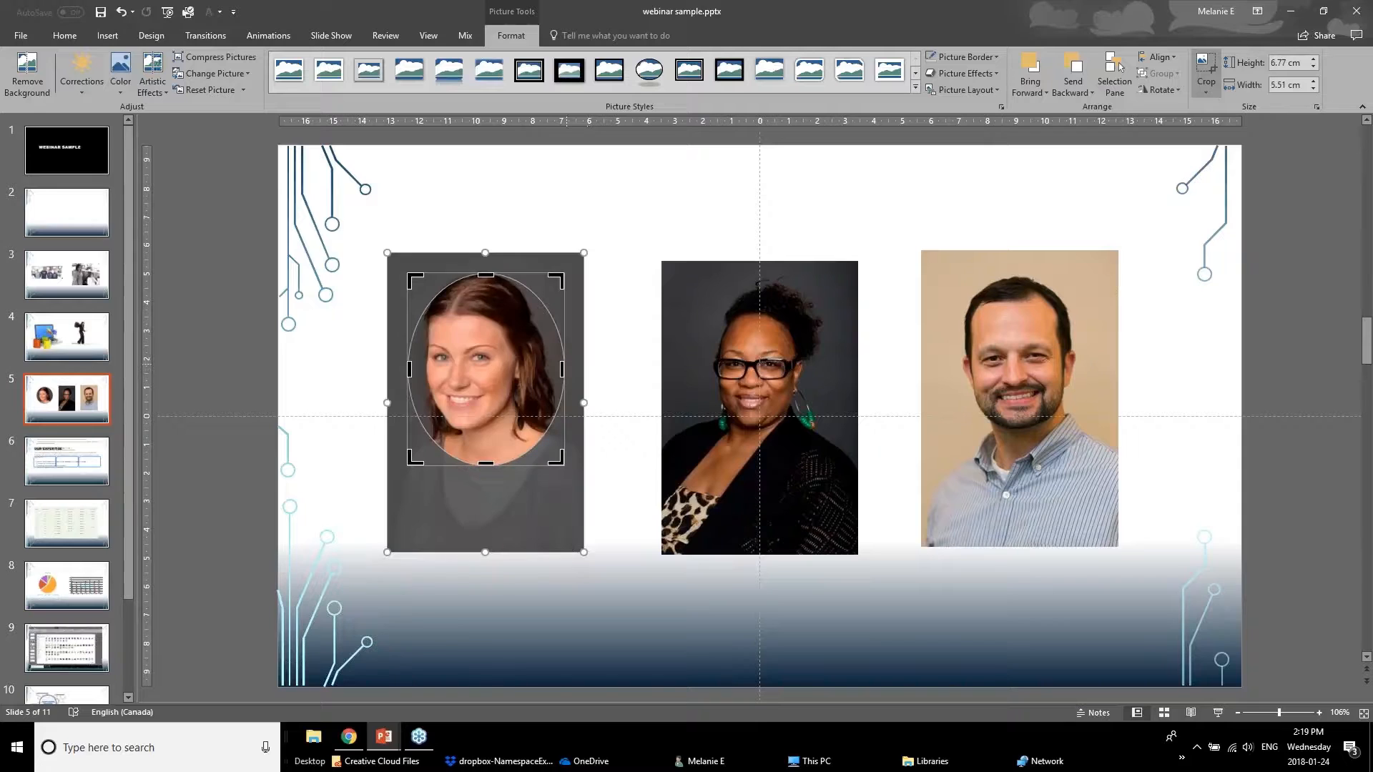
left_click_drag(561, 455, 565, 447)
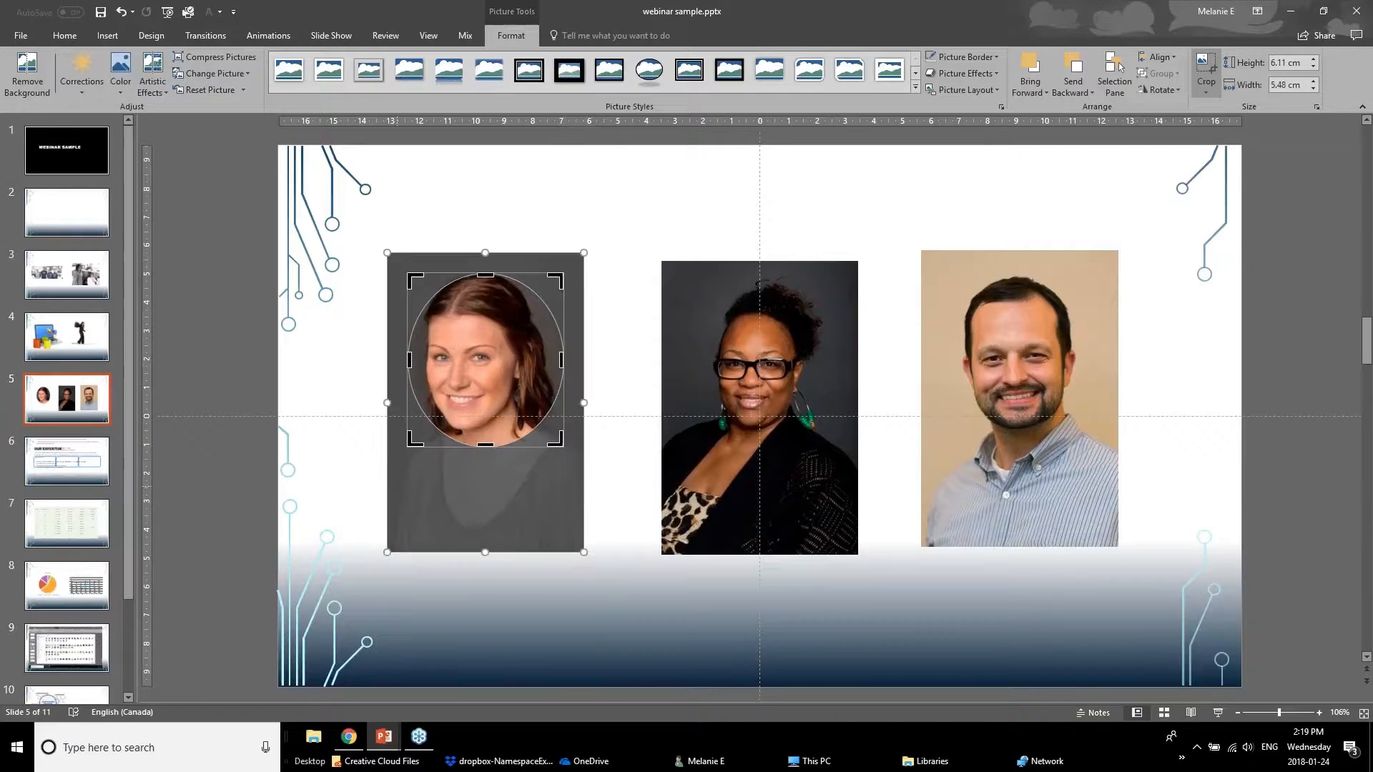
left_click(358, 493)
left_click(466, 392)
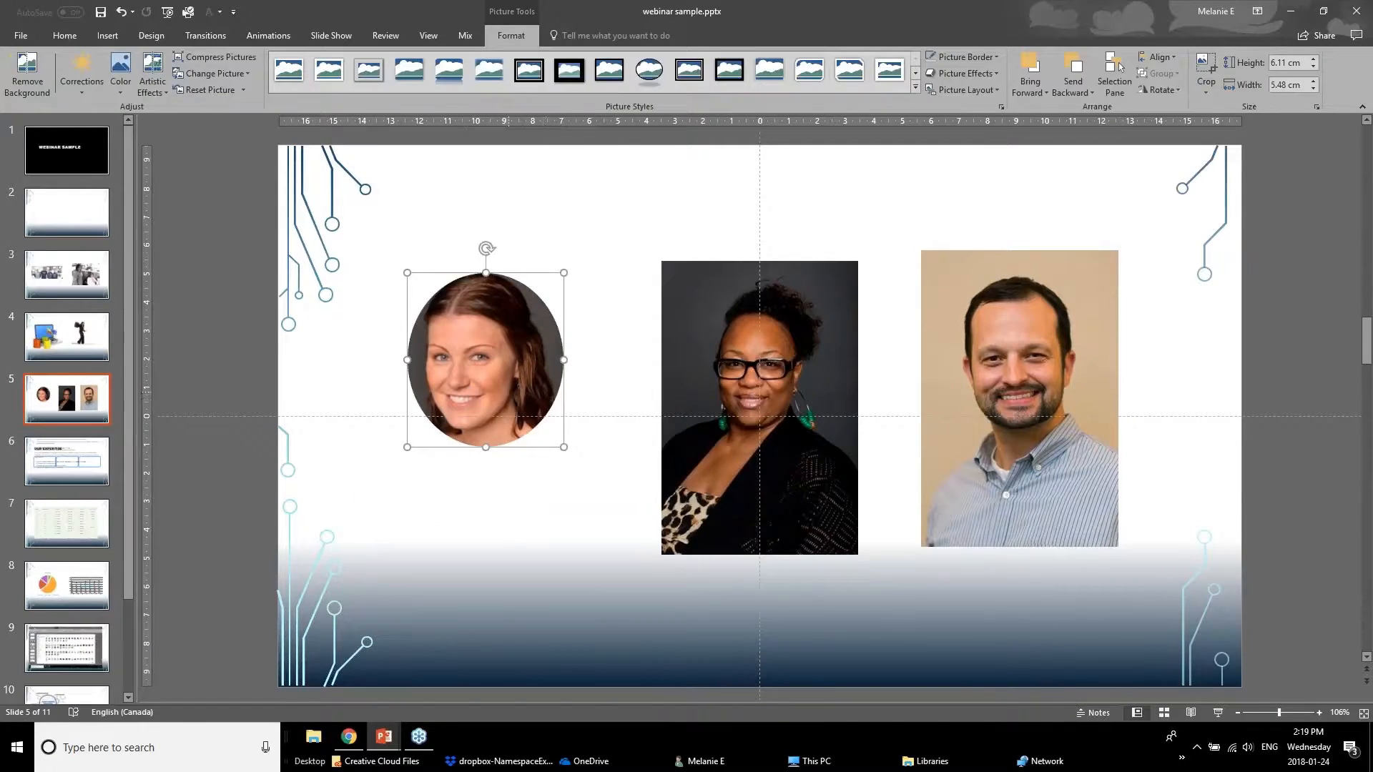
left_click_drag(518, 401, 512, 416)
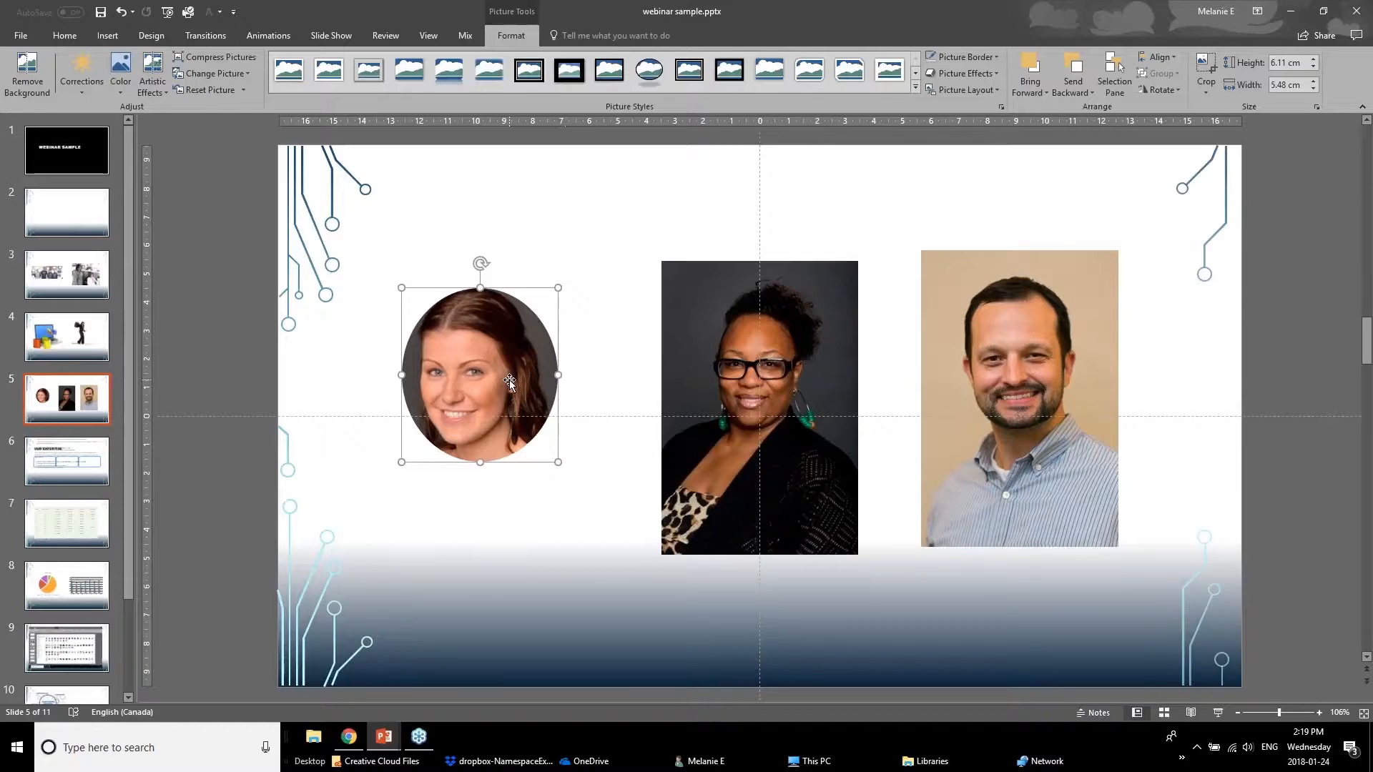
left_click(499, 523)
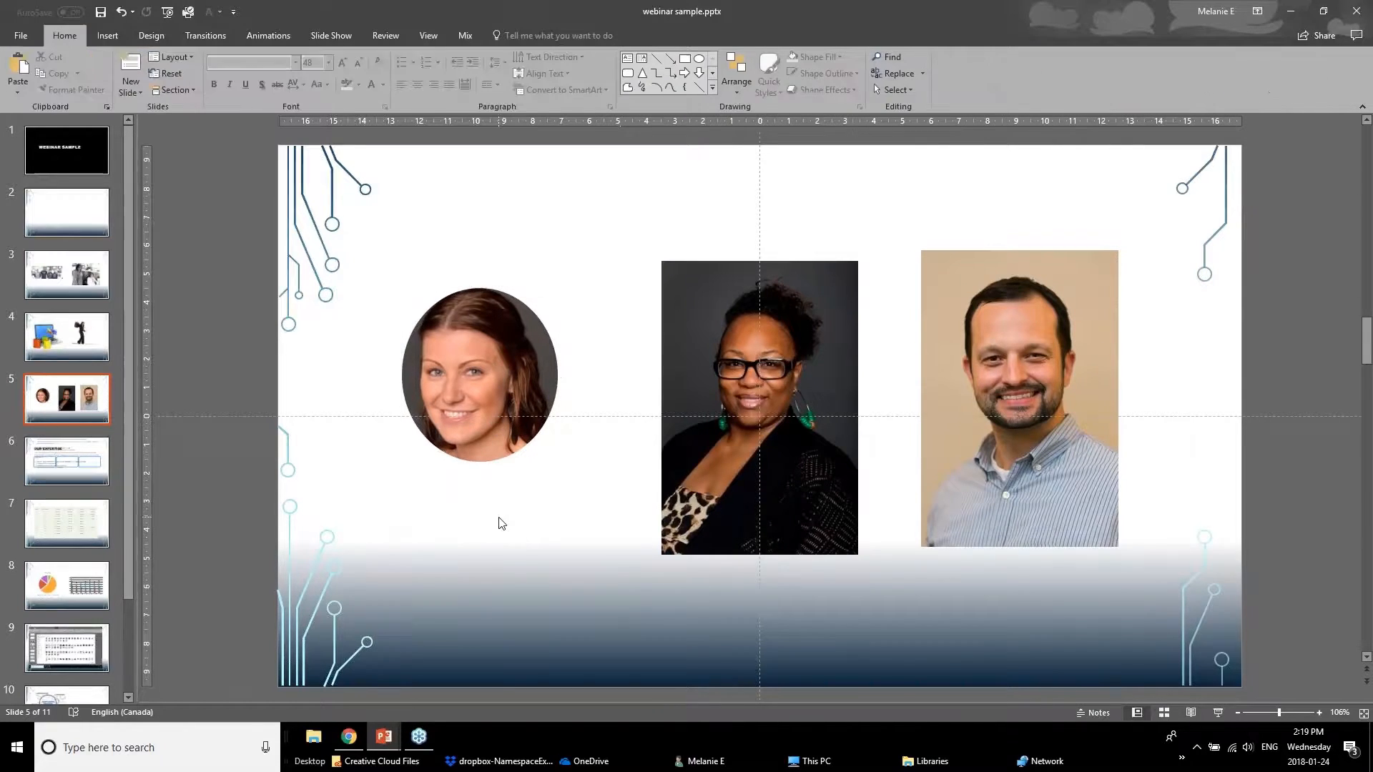
Copy the cropped portrait's oval formatting to the middle and right portraits with Format Painter.
left_click(532, 397)
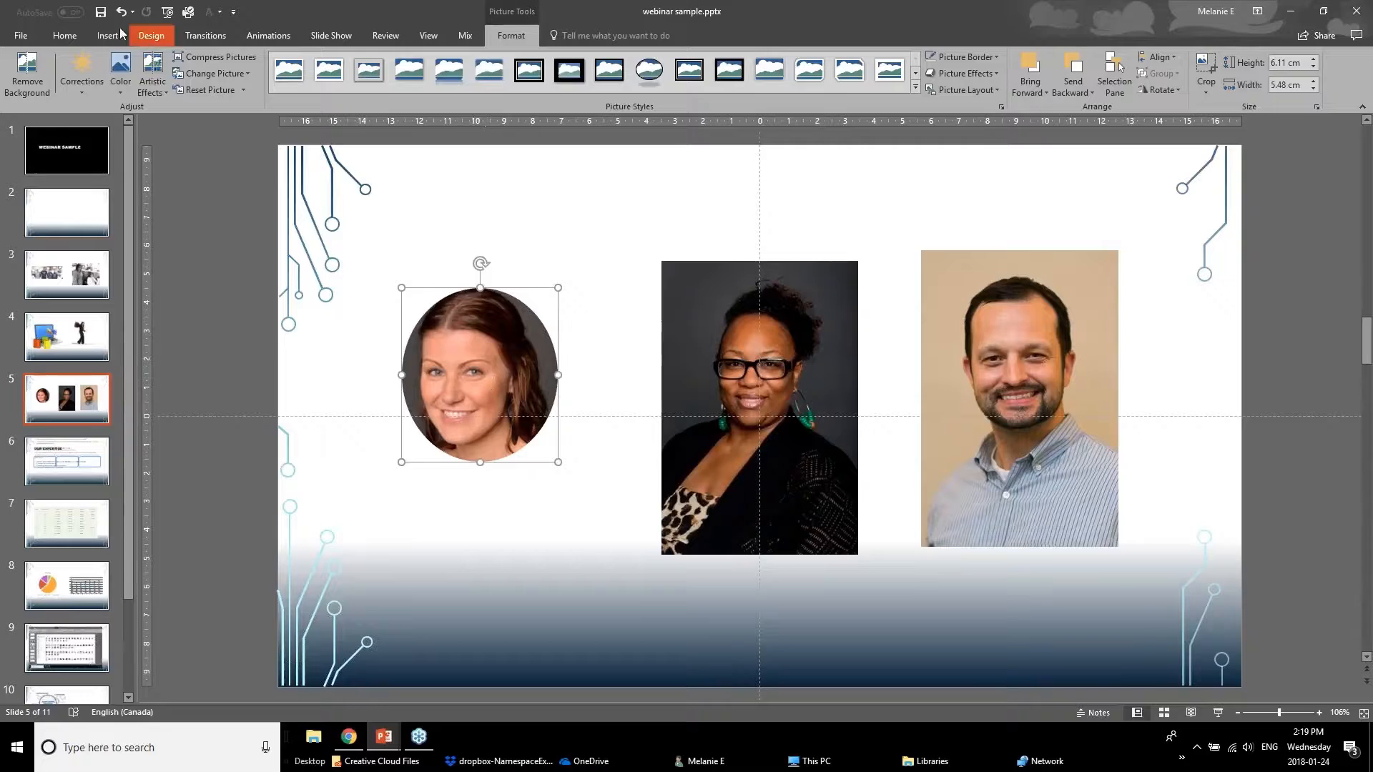
left_click(69, 40)
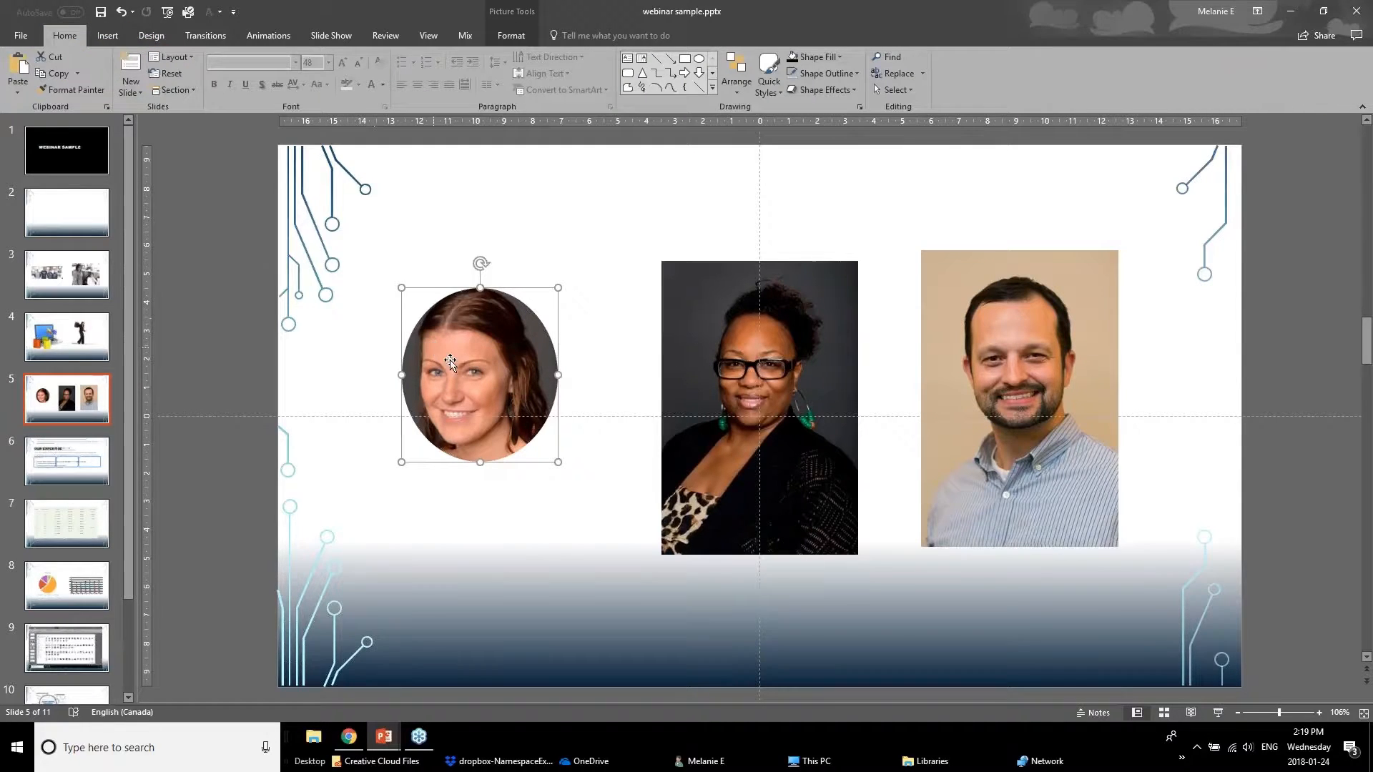
left_click(83, 91)
left_click(739, 302)
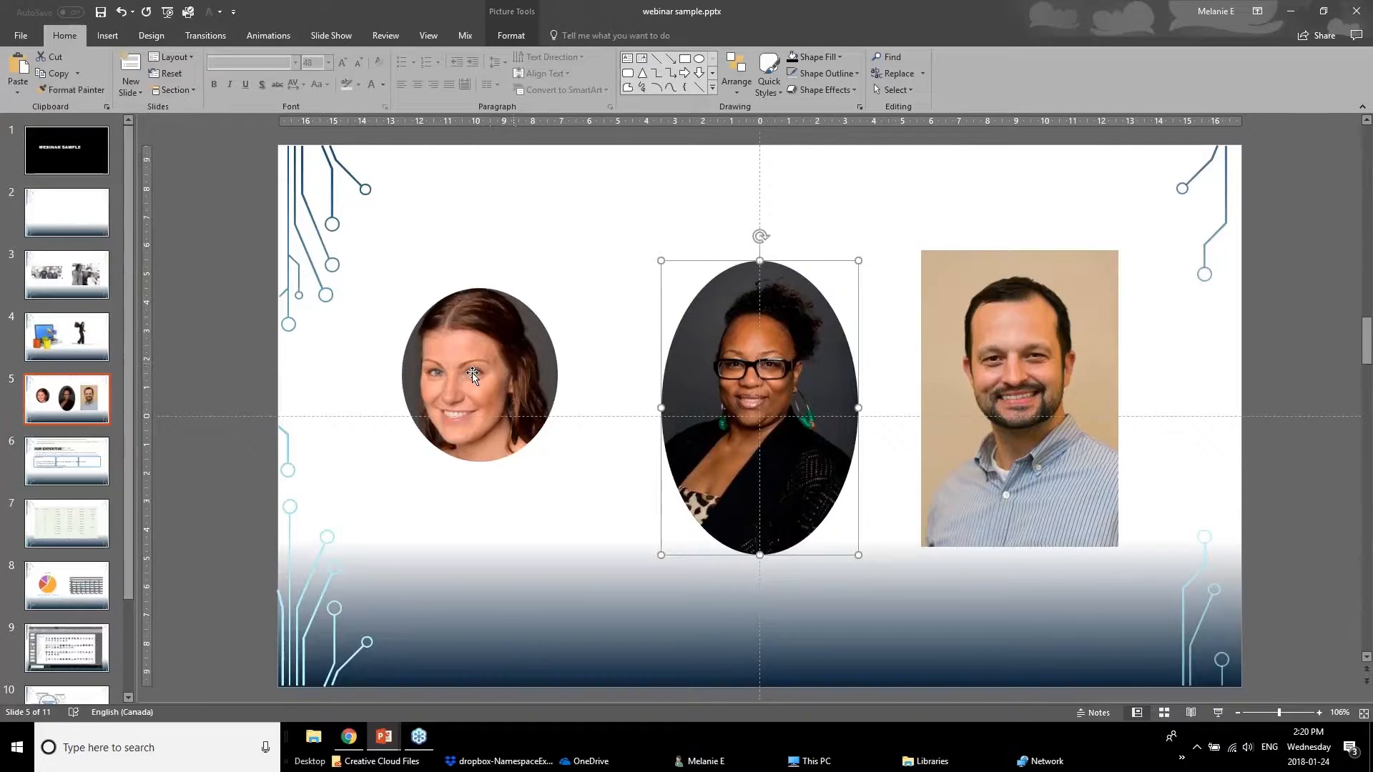
left_click(516, 388)
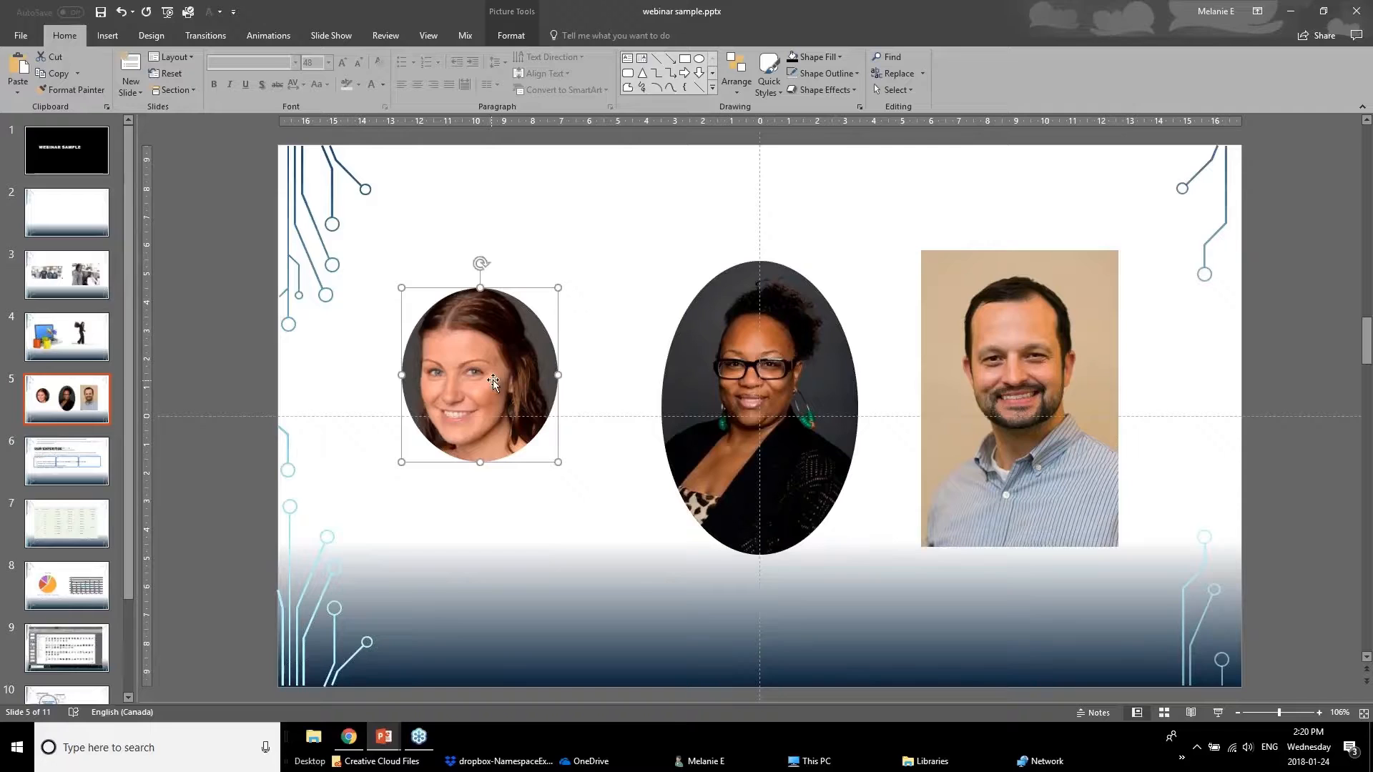
left_click(67, 93)
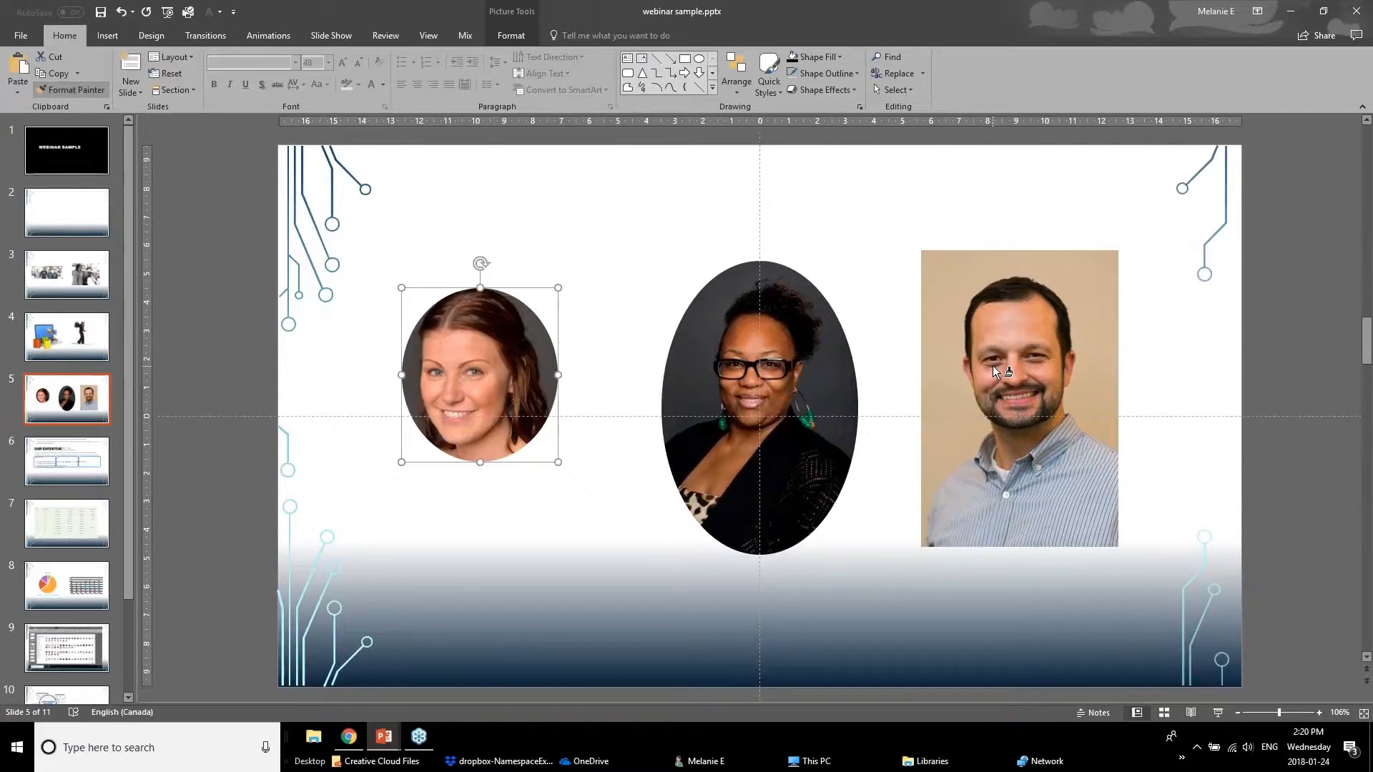
left_click(992, 366)
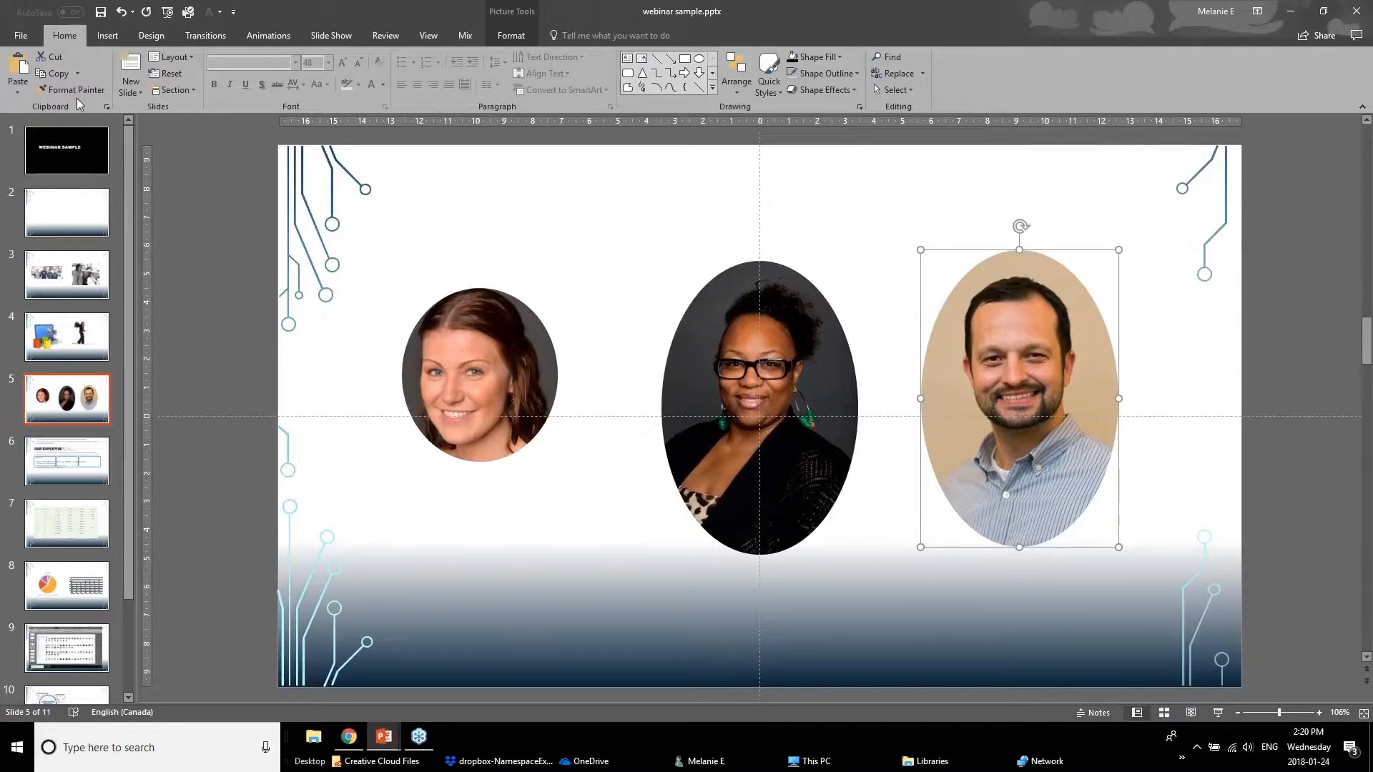
Switch to the Powerpoint Webinar January 2018 v1 presentation and review the image slides through slide 10, Cropping & Framing.
left_click(713, 445)
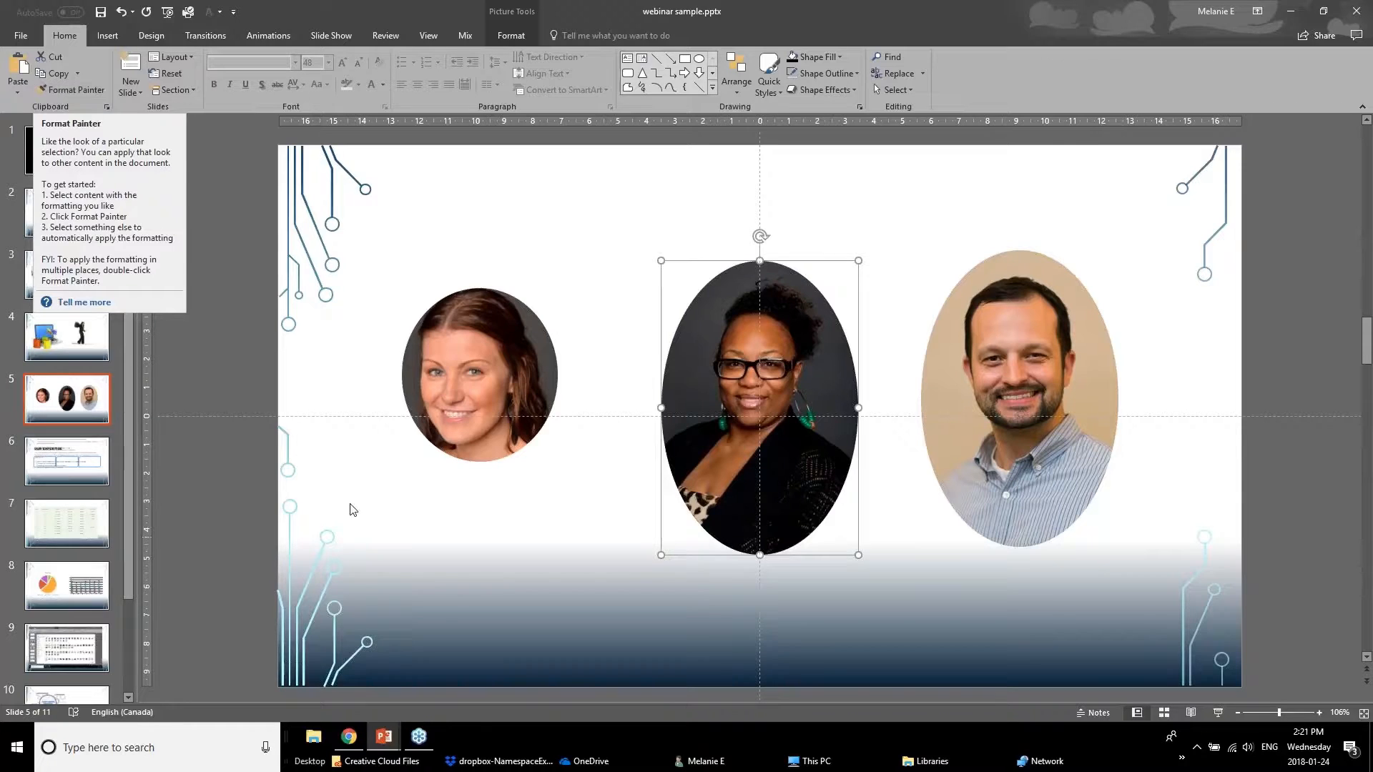
left_click(424, 585)
left_click(386, 739)
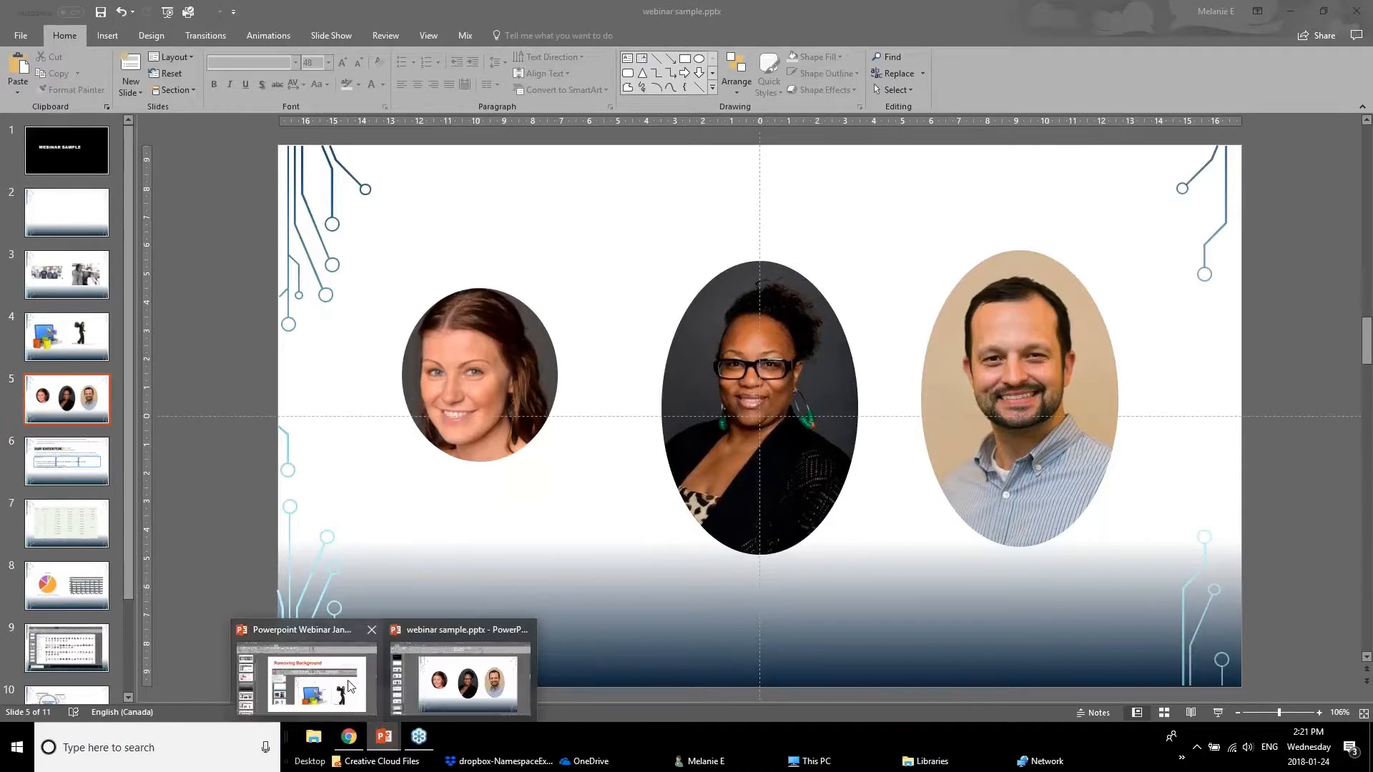
left_click(349, 687)
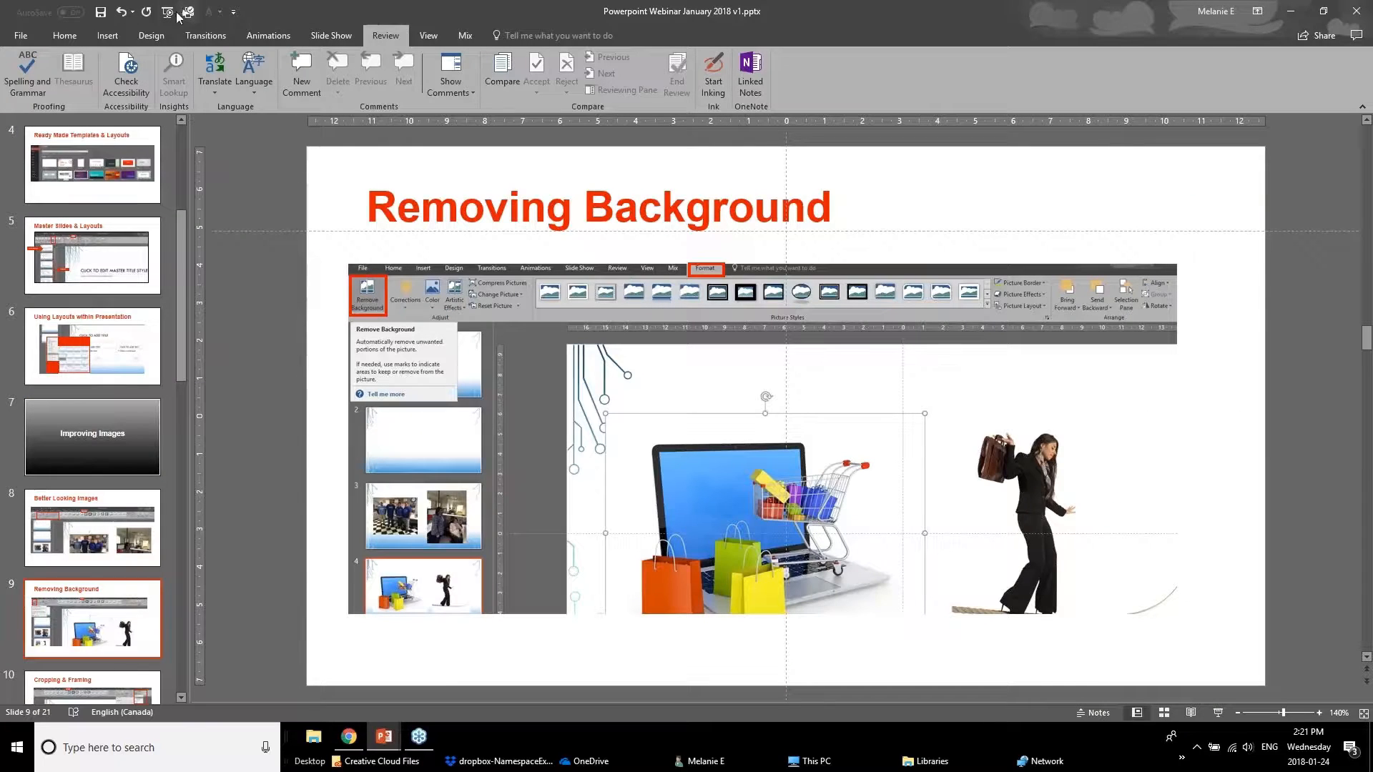
left_click(130, 542)
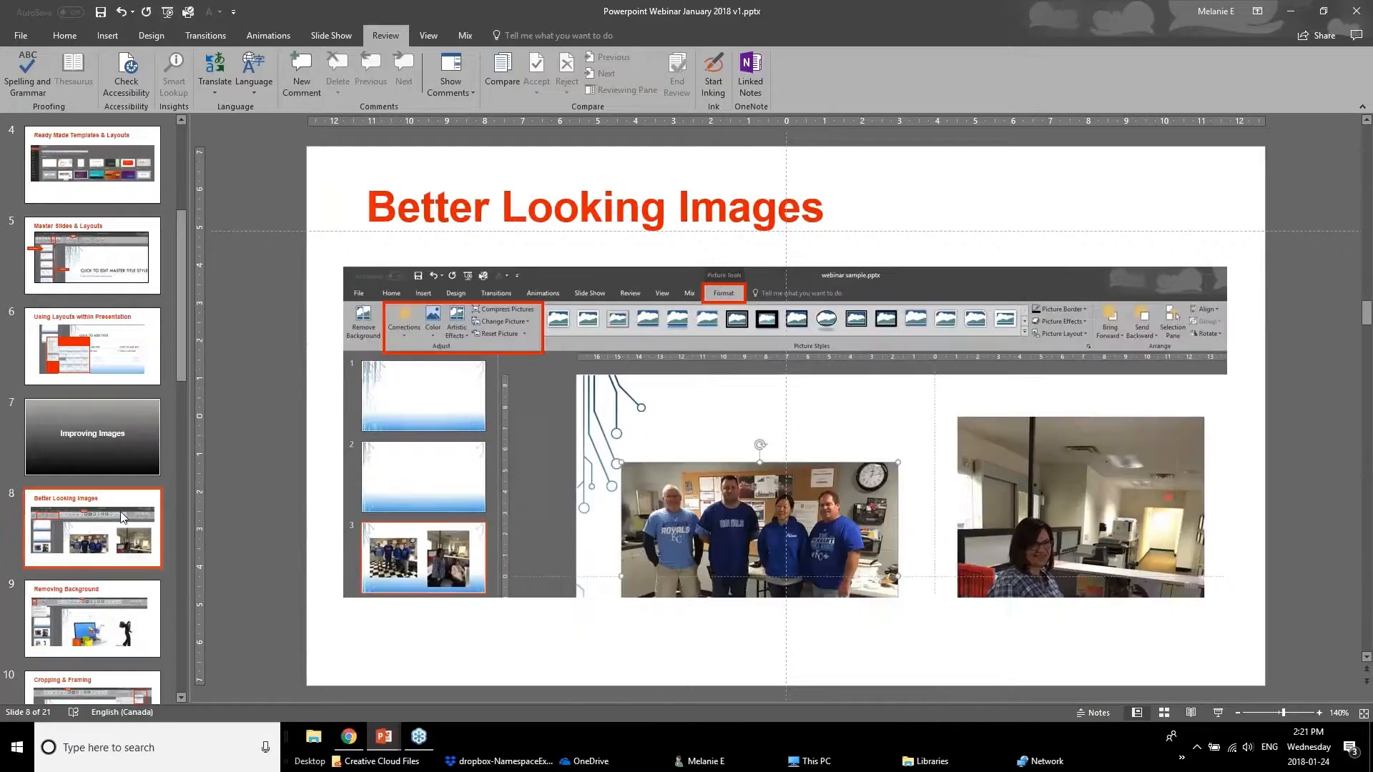
scroll(123, 533, "down", 1)
scroll(125, 533, "down", 1)
left_click(125, 504)
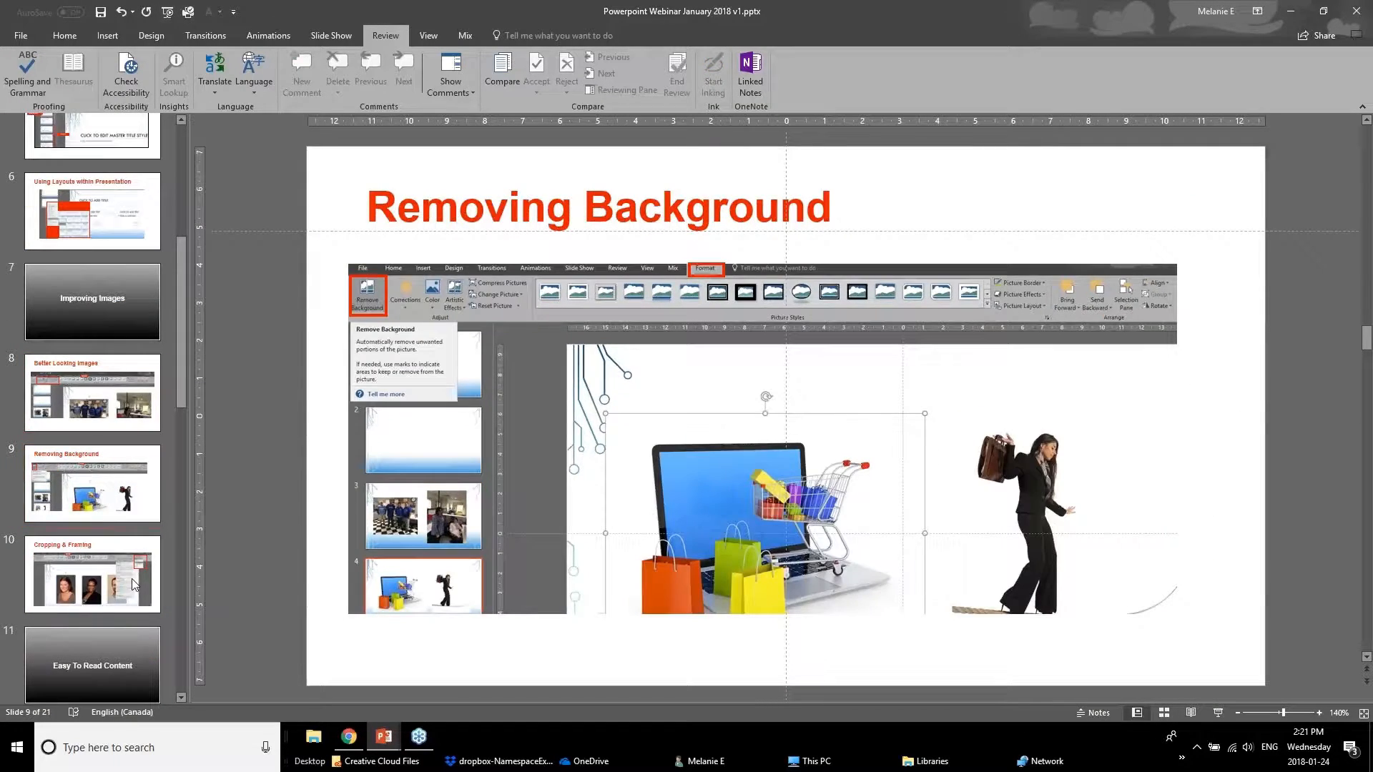
scroll(101, 575, "down", 1)
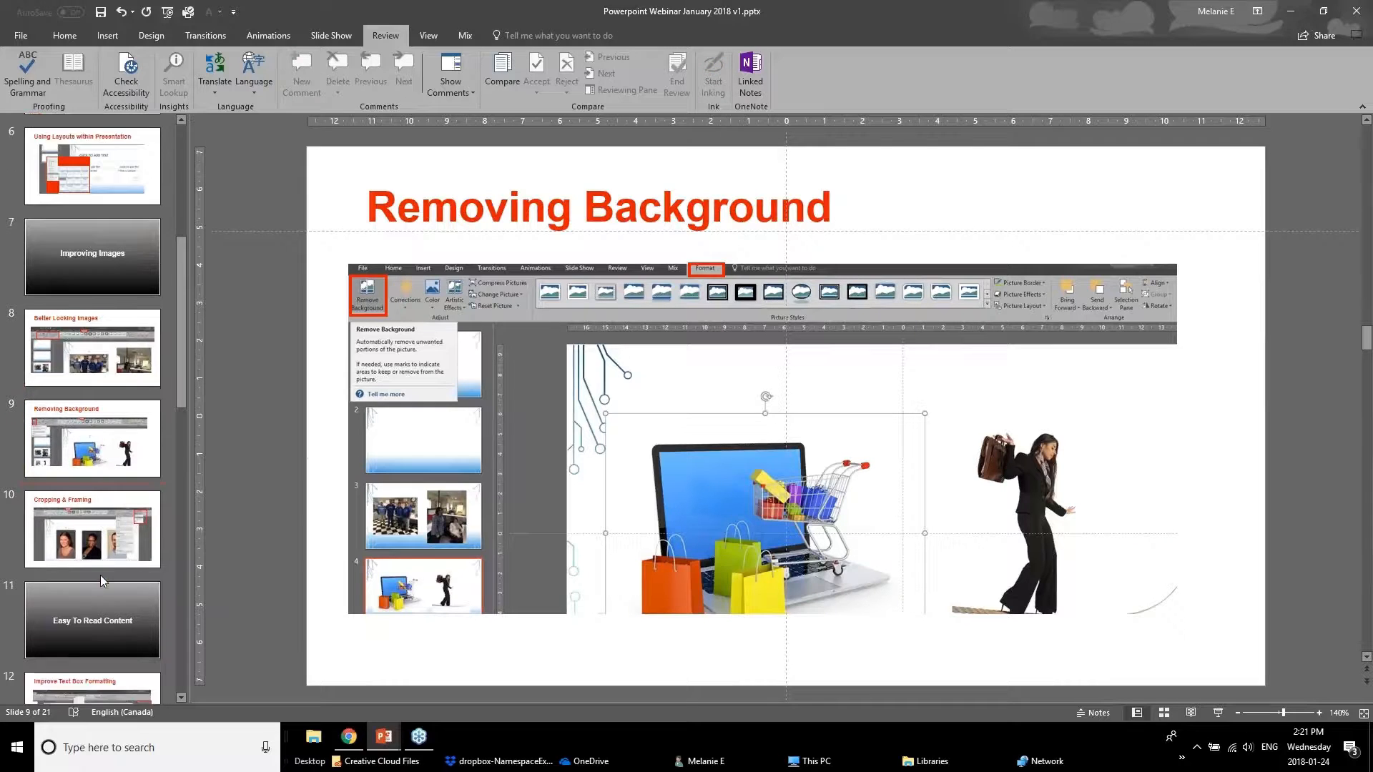
left_click(89, 520)
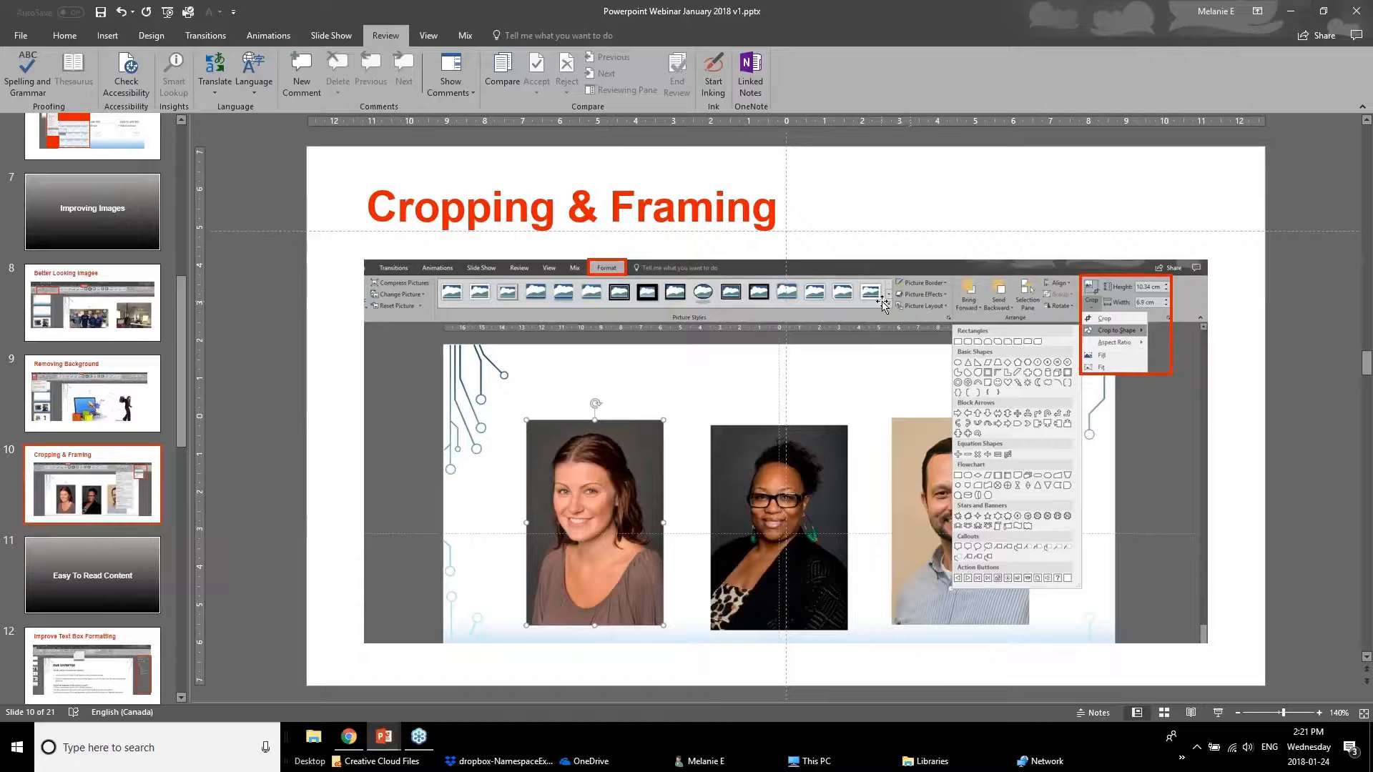
Back in webinar sample.pptx, apply the tilted white-frame picture style to the leftmost portrait and move it slightly up and to the right.
left_click(384, 736)
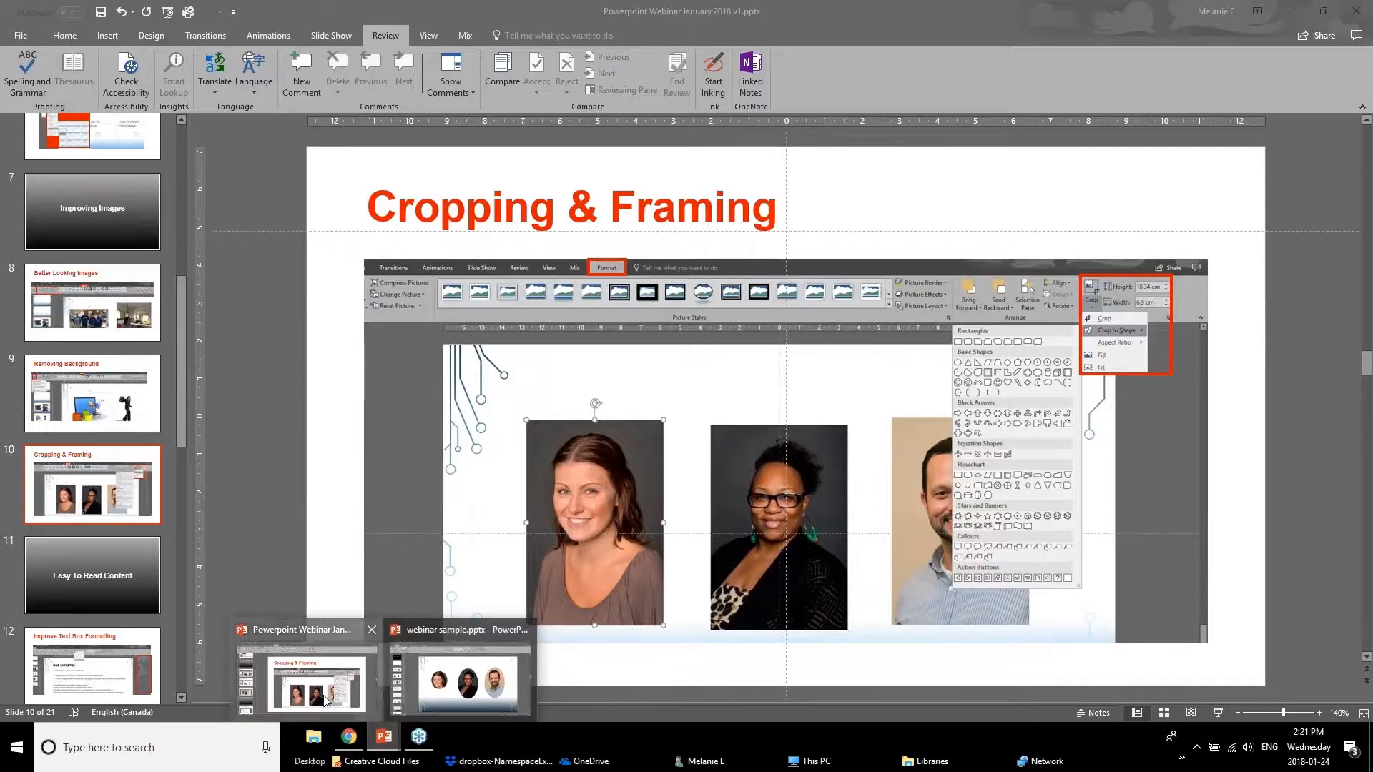
left_click(325, 698)
left_click(384, 737)
left_click(464, 678)
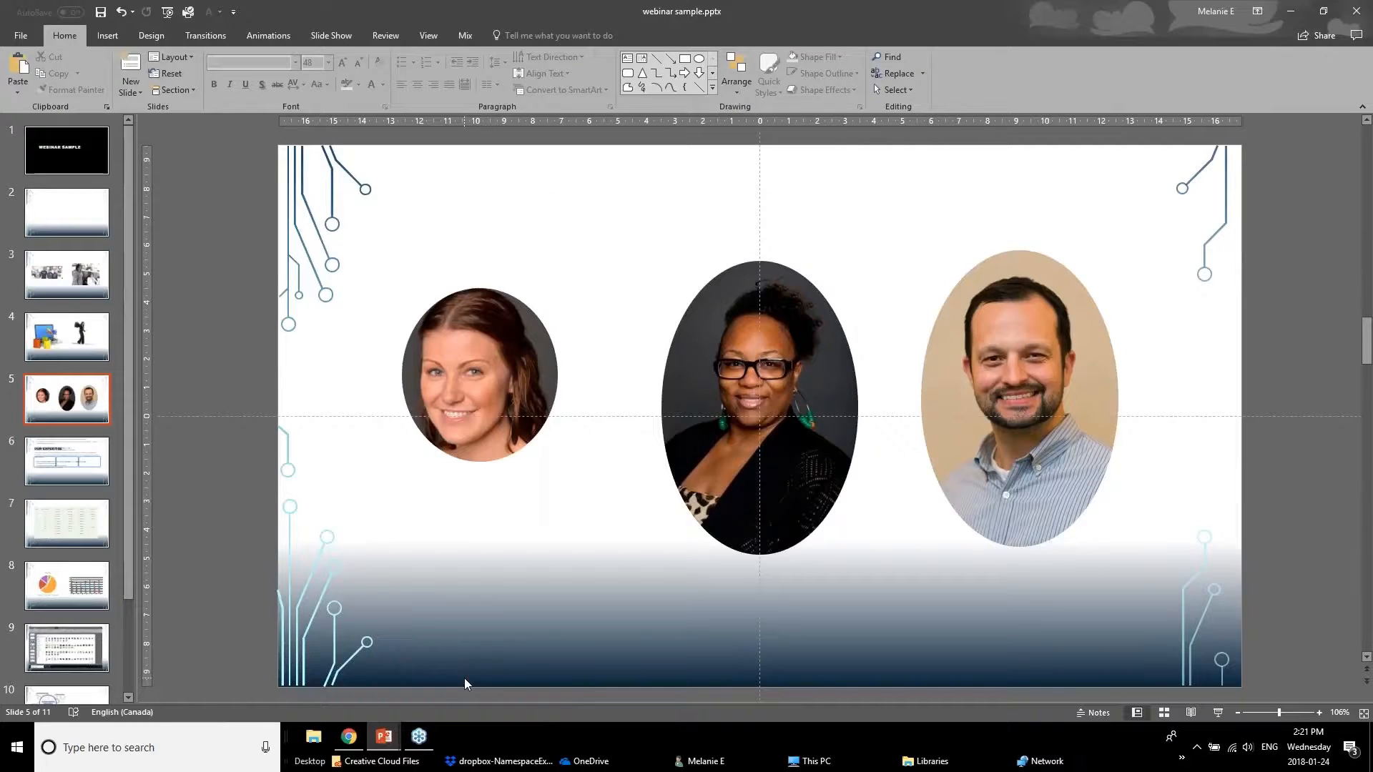
left_click(469, 364)
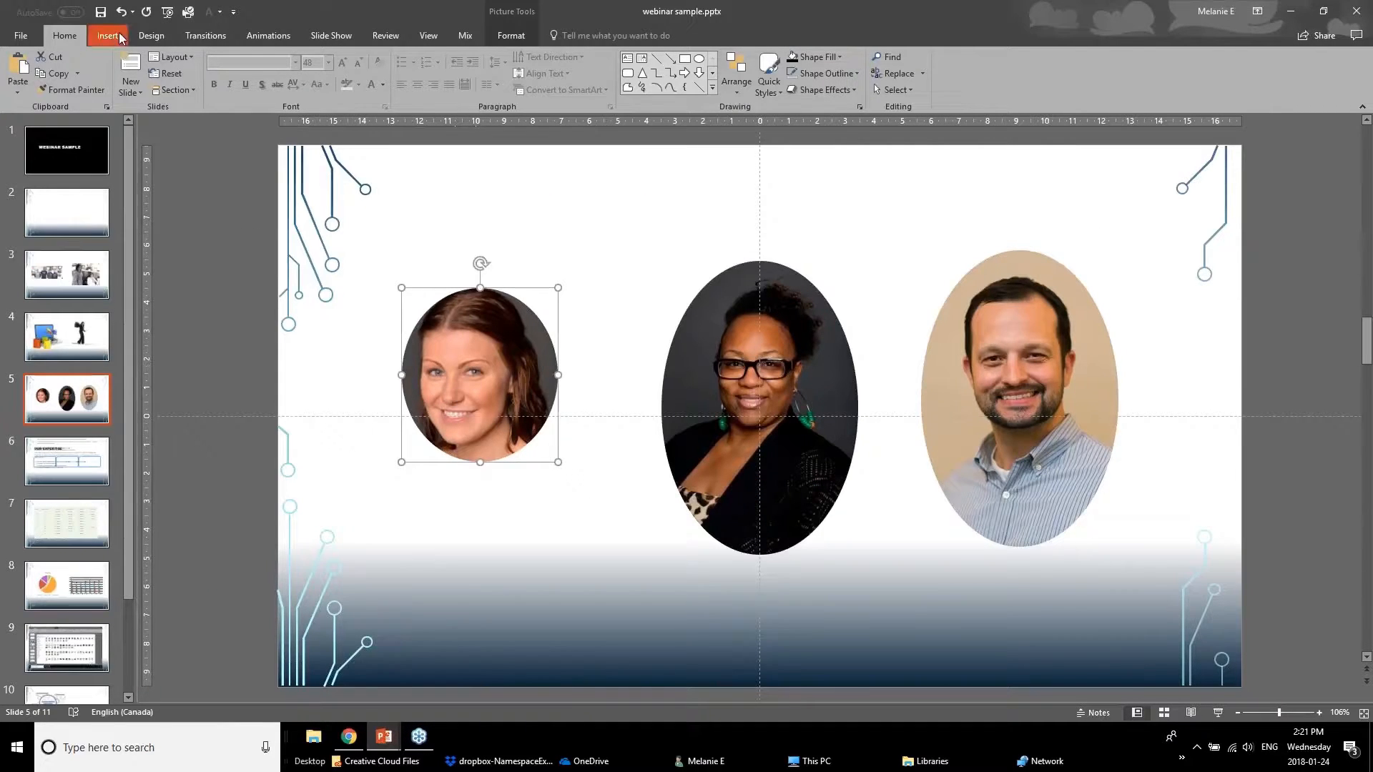
left_click(512, 33)
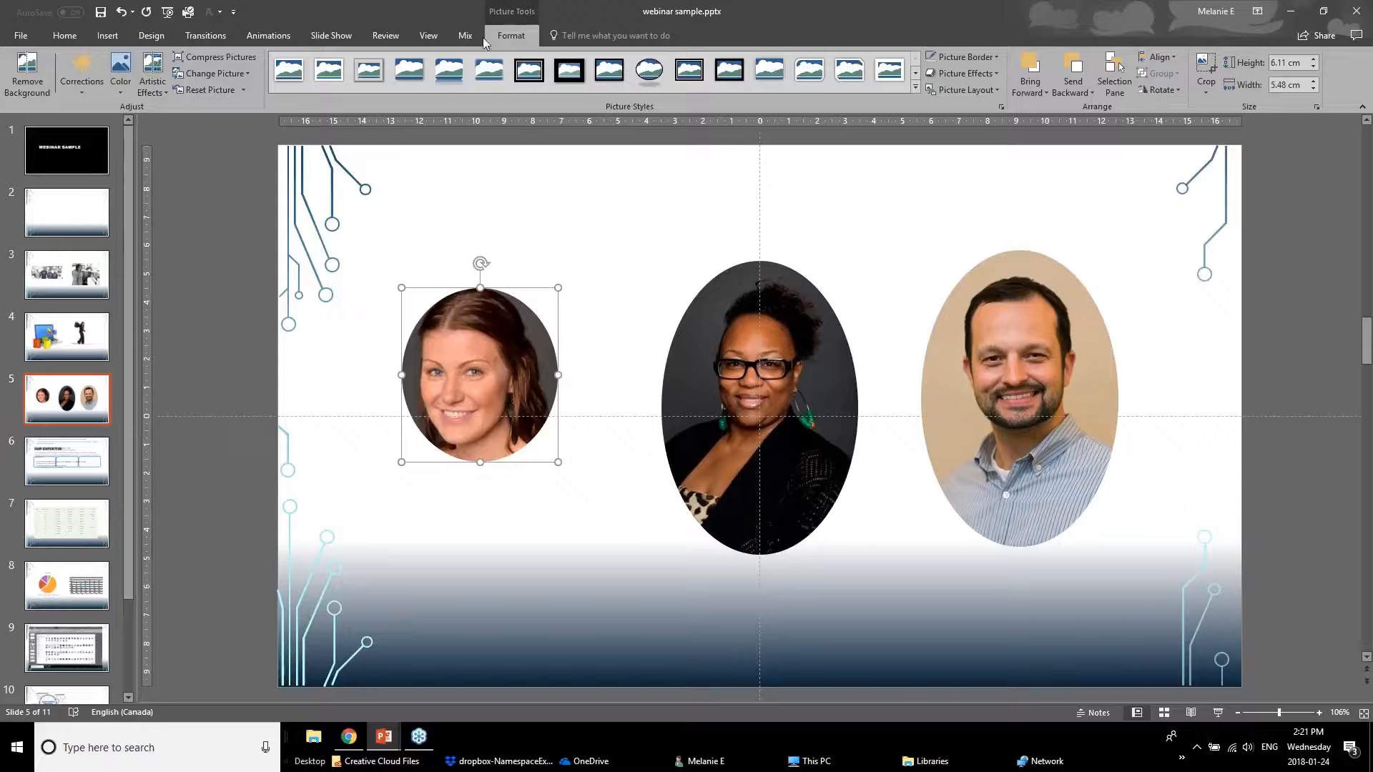
left_click(915, 88)
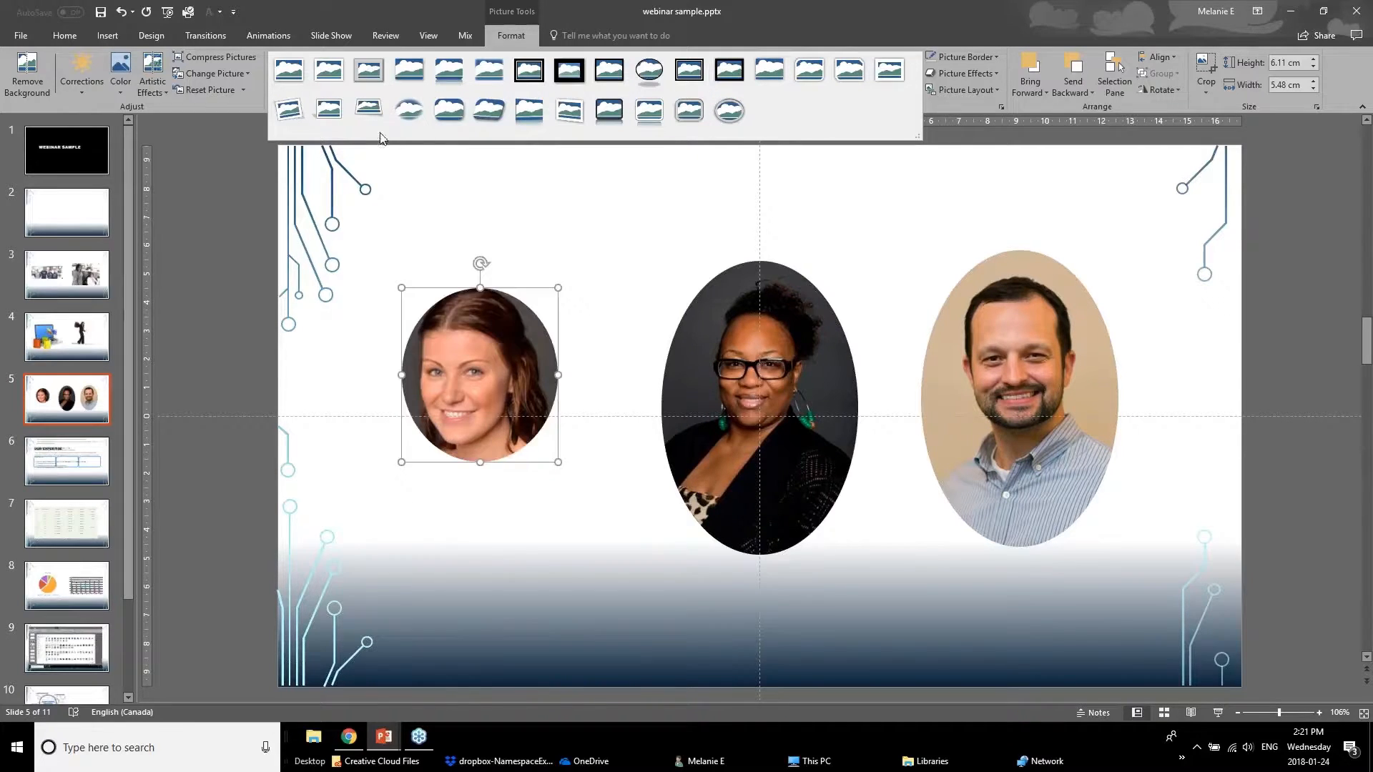
left_click(298, 100)
left_click_drag(500, 441, 521, 412)
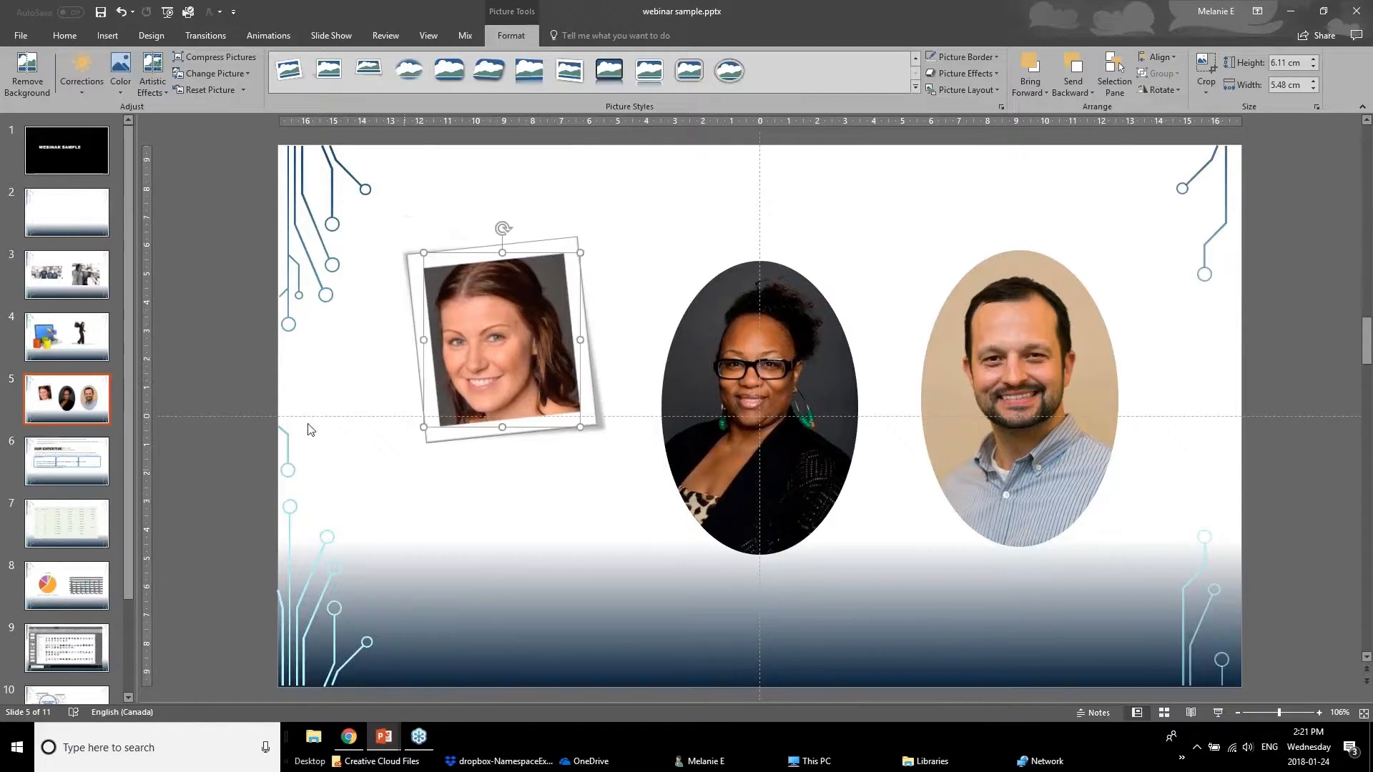
left_click(274, 426)
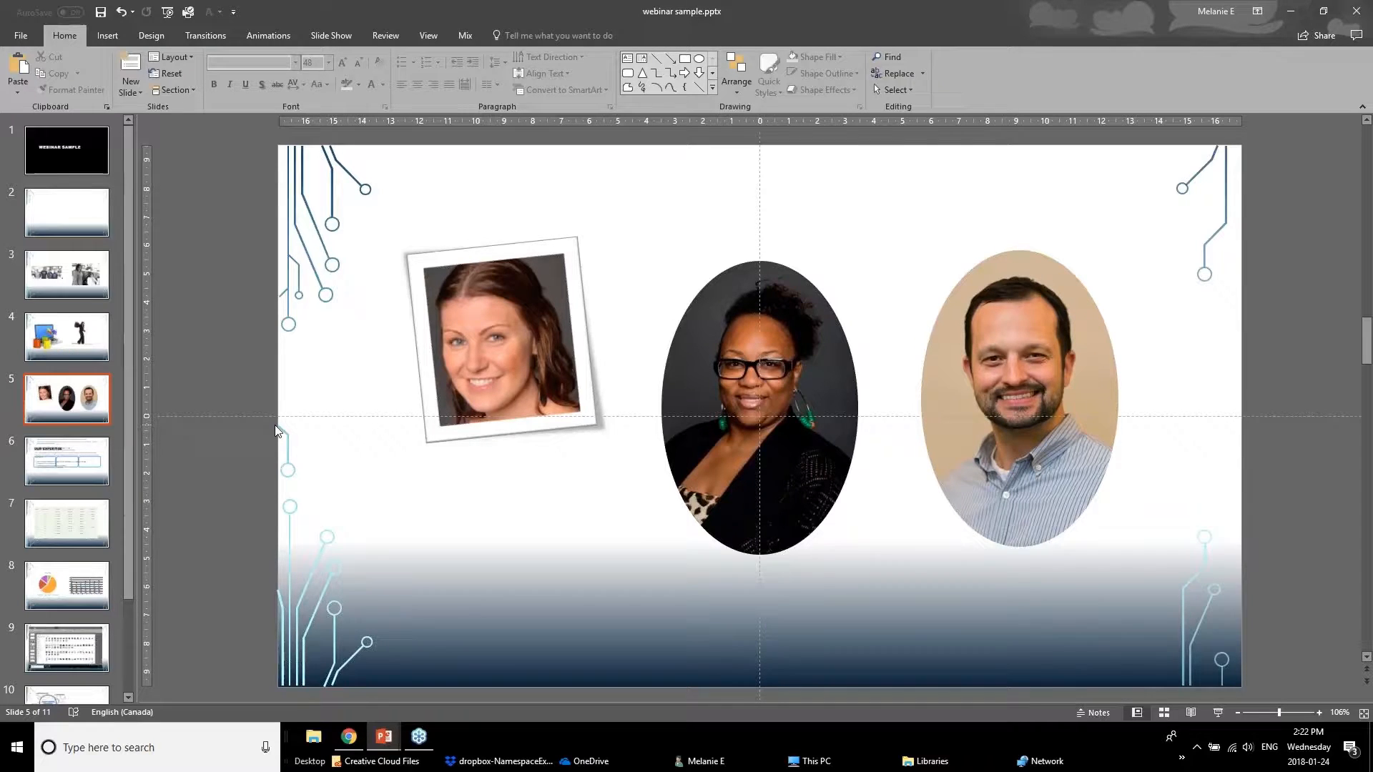
Preview border and shadow options on the middle portrait, and give the leftmost portrait a straight white-frame picture style.
left_click(722, 352)
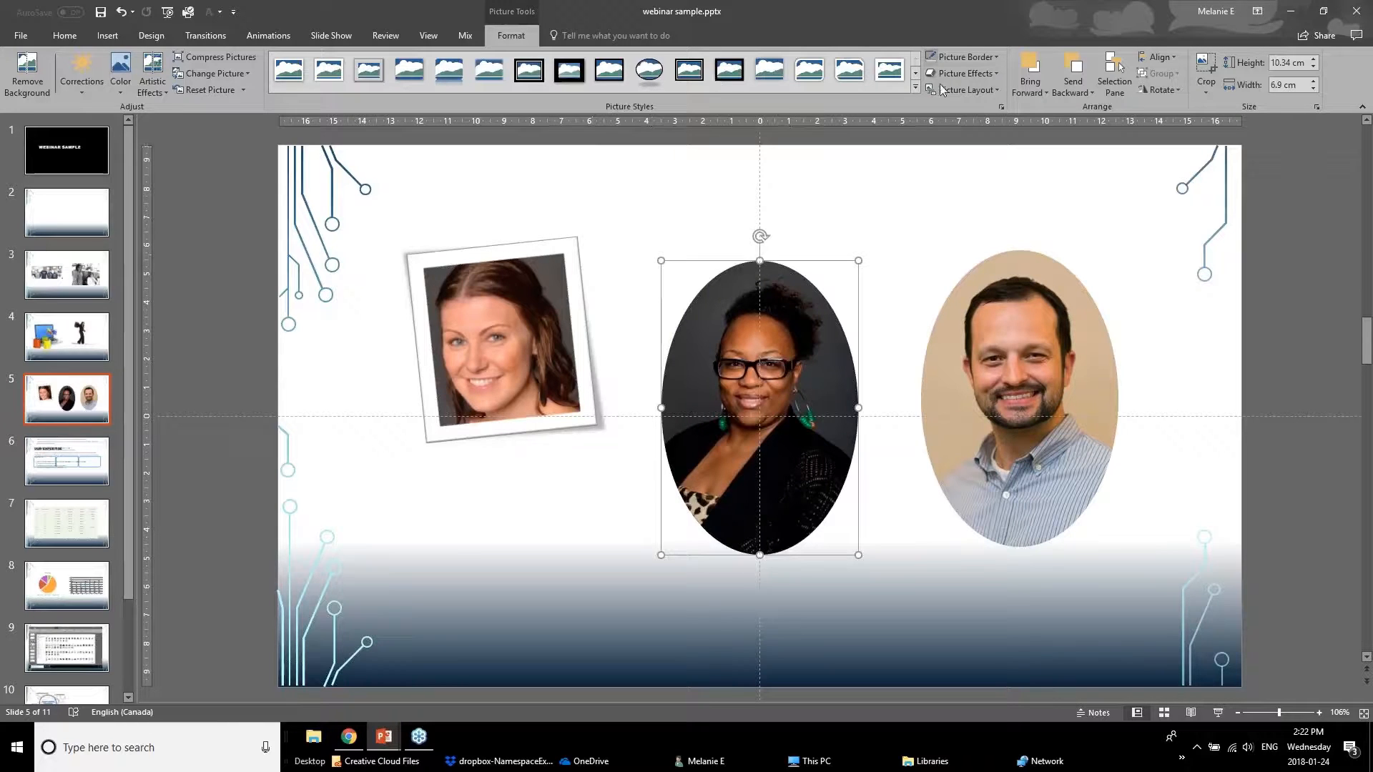
left_click(962, 59)
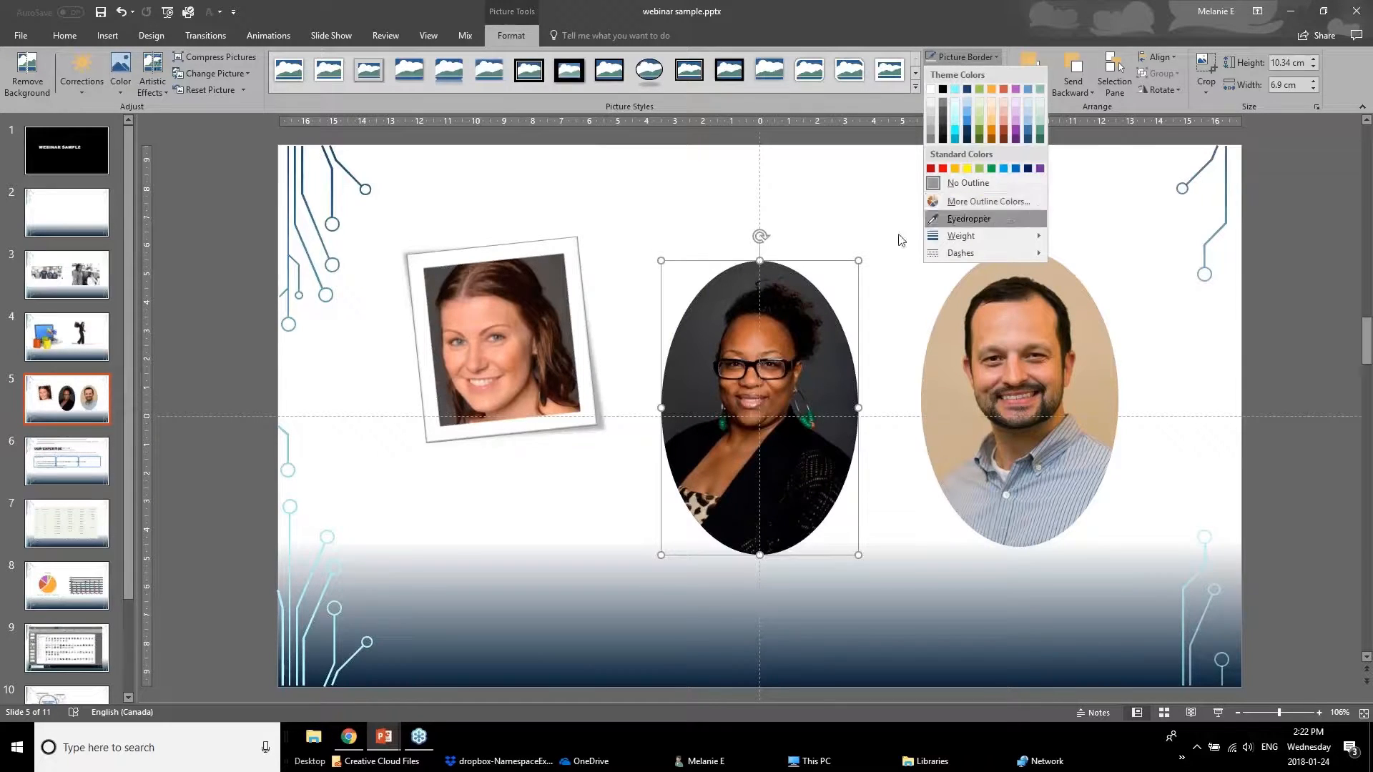
left_click(984, 54)
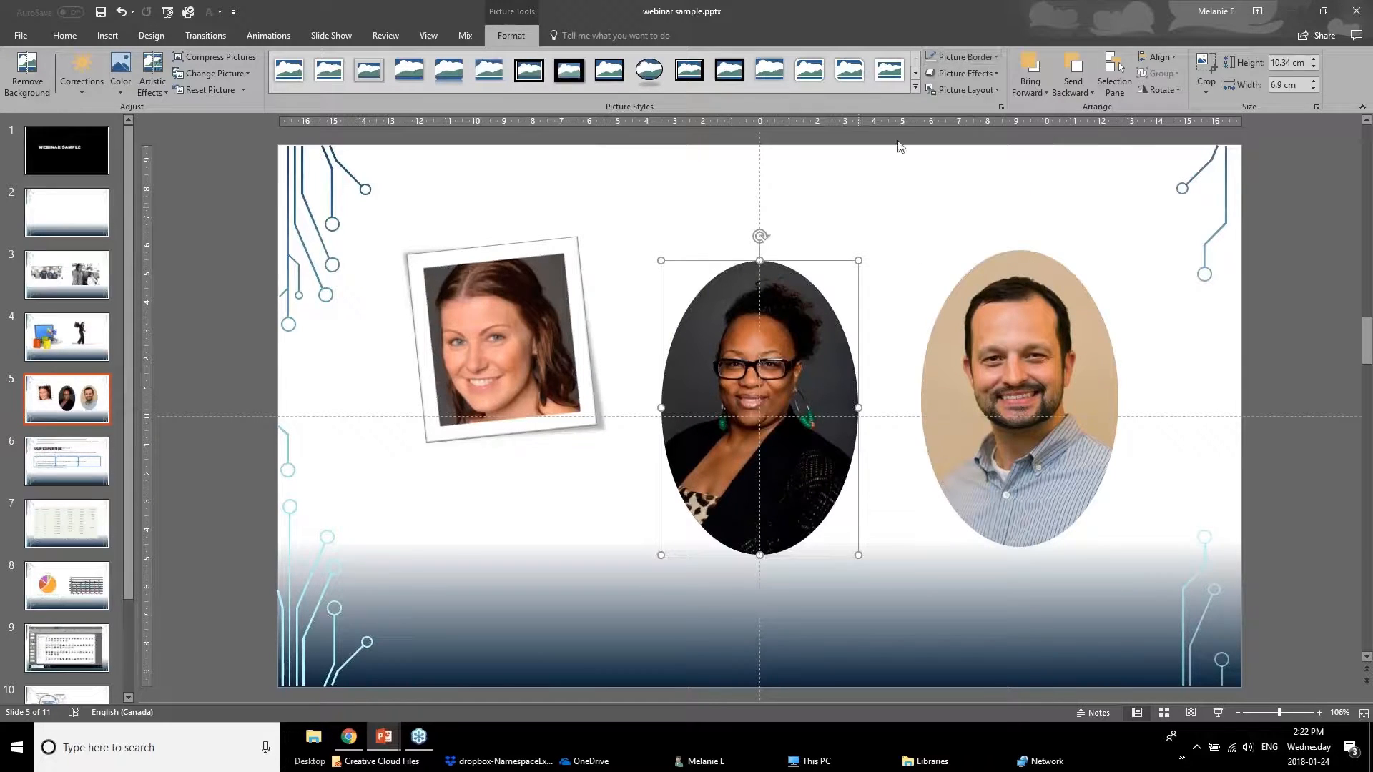
left_click(968, 60)
left_click(991, 56)
left_click(989, 74)
mouse_move(989, 135)
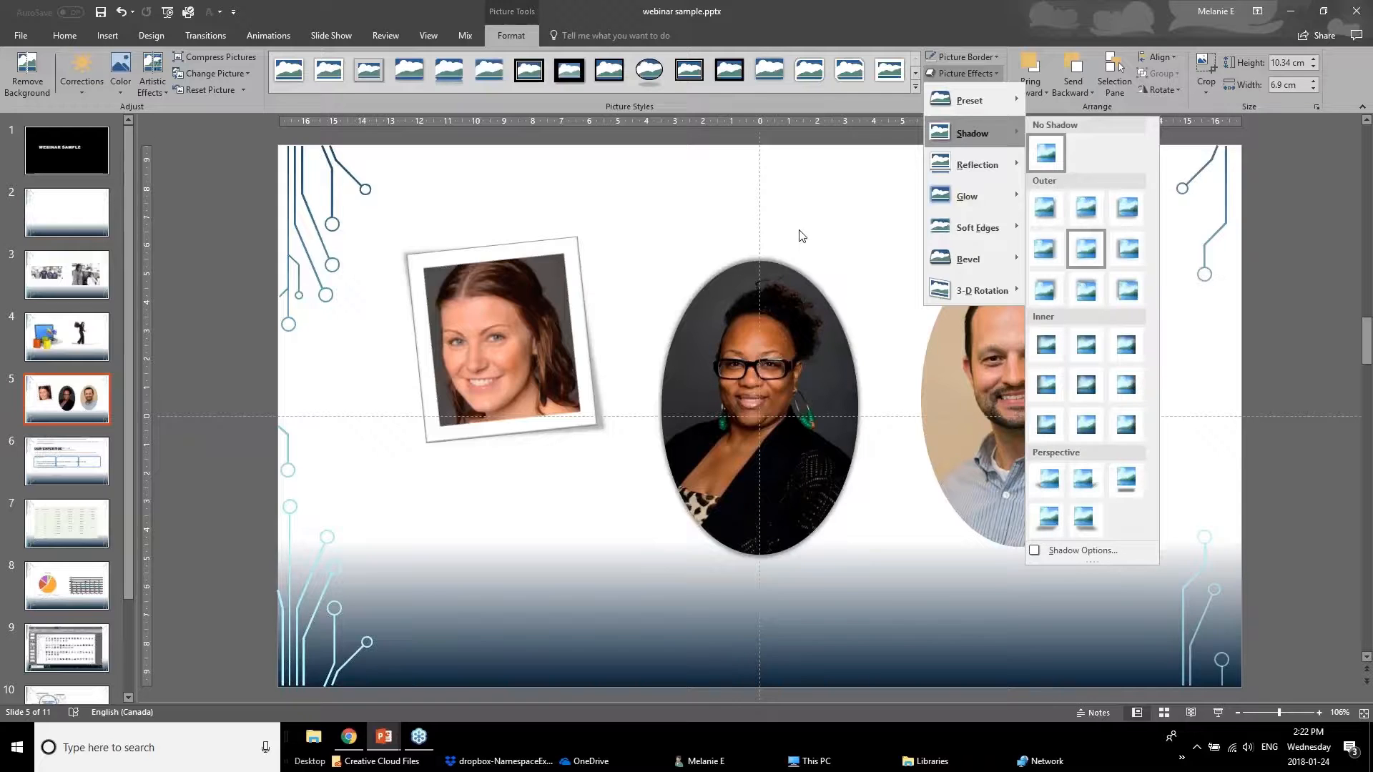
left_click(489, 76)
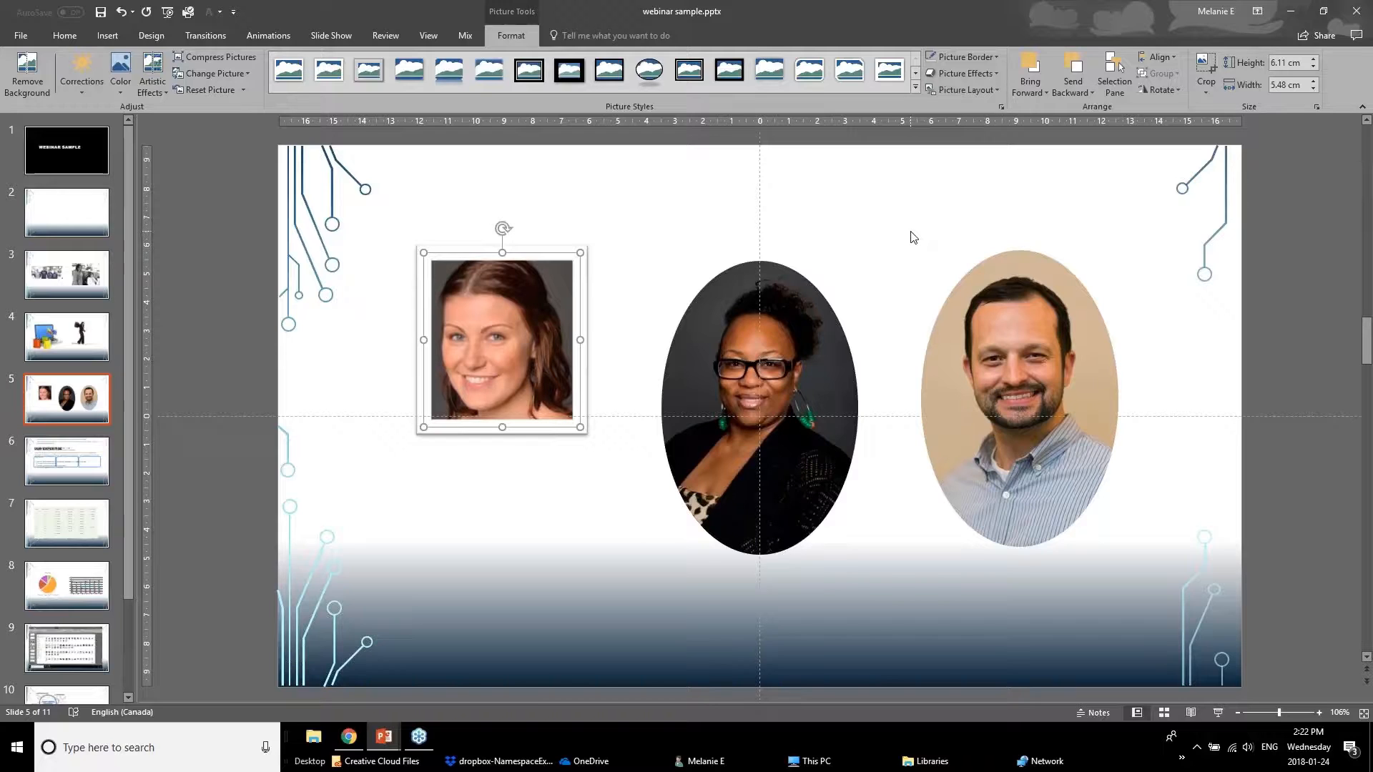
Switch to the Powerpoint Webinar January 2018 v1 presentation and view slides 11 and 12, ending on Improve Text Box Formatting.
mouse_move(384, 737)
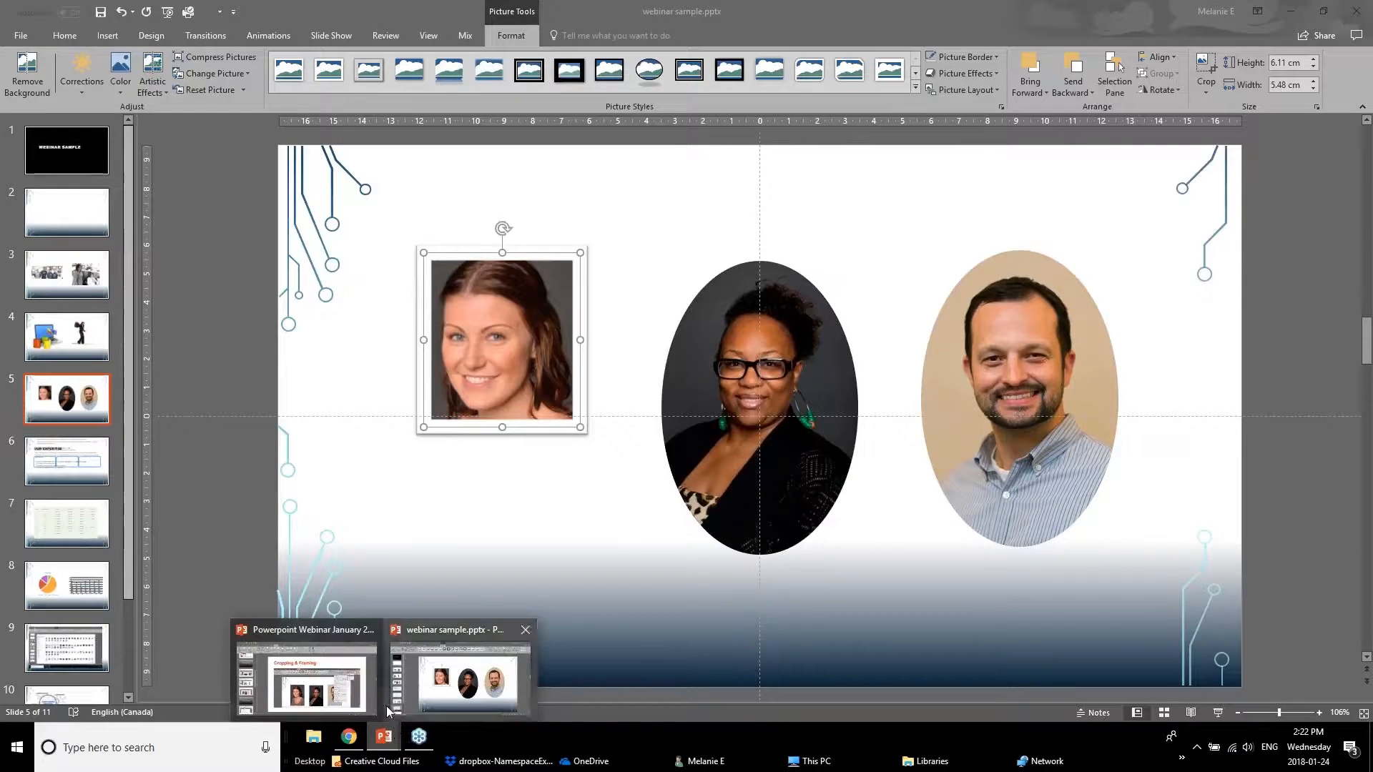
left_click(343, 683)
scroll(160, 552, "down", 1)
left_click(117, 508)
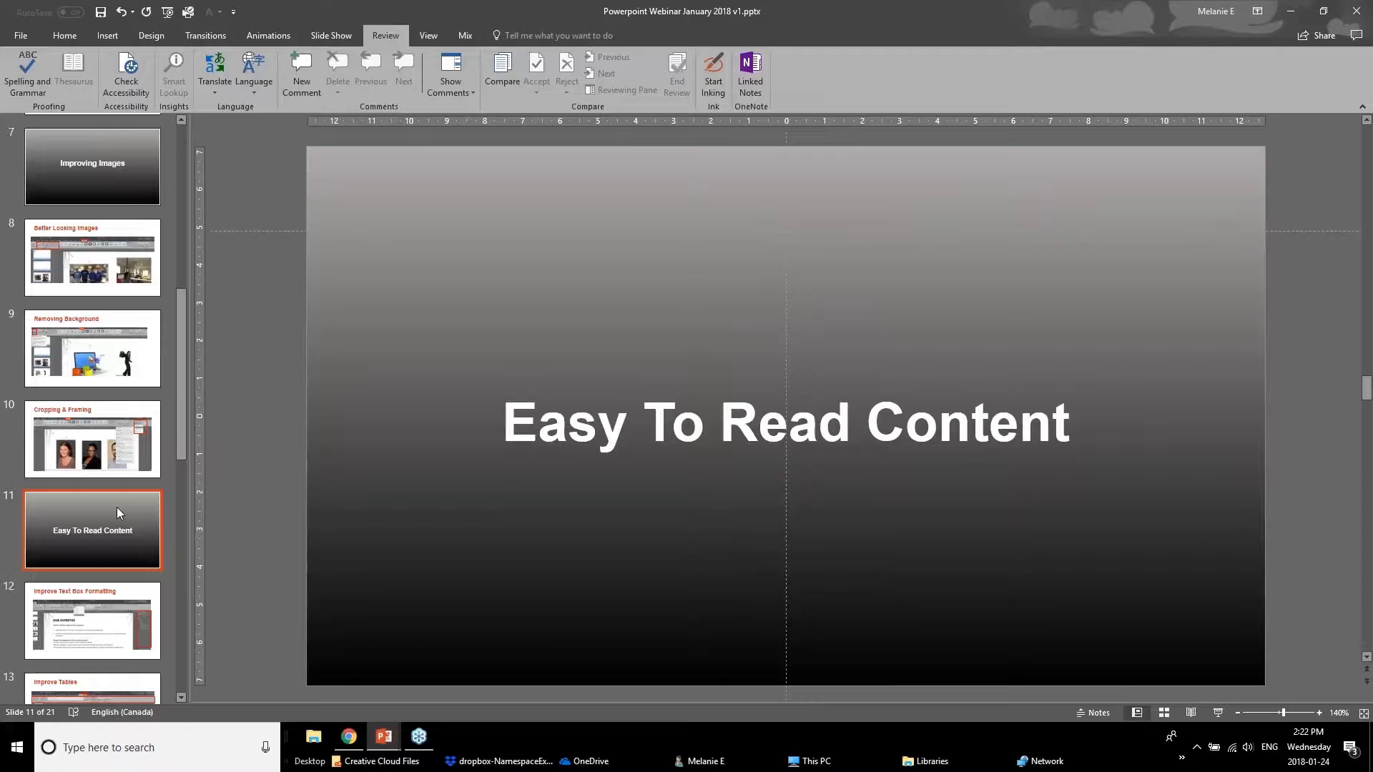
left_click(79, 643)
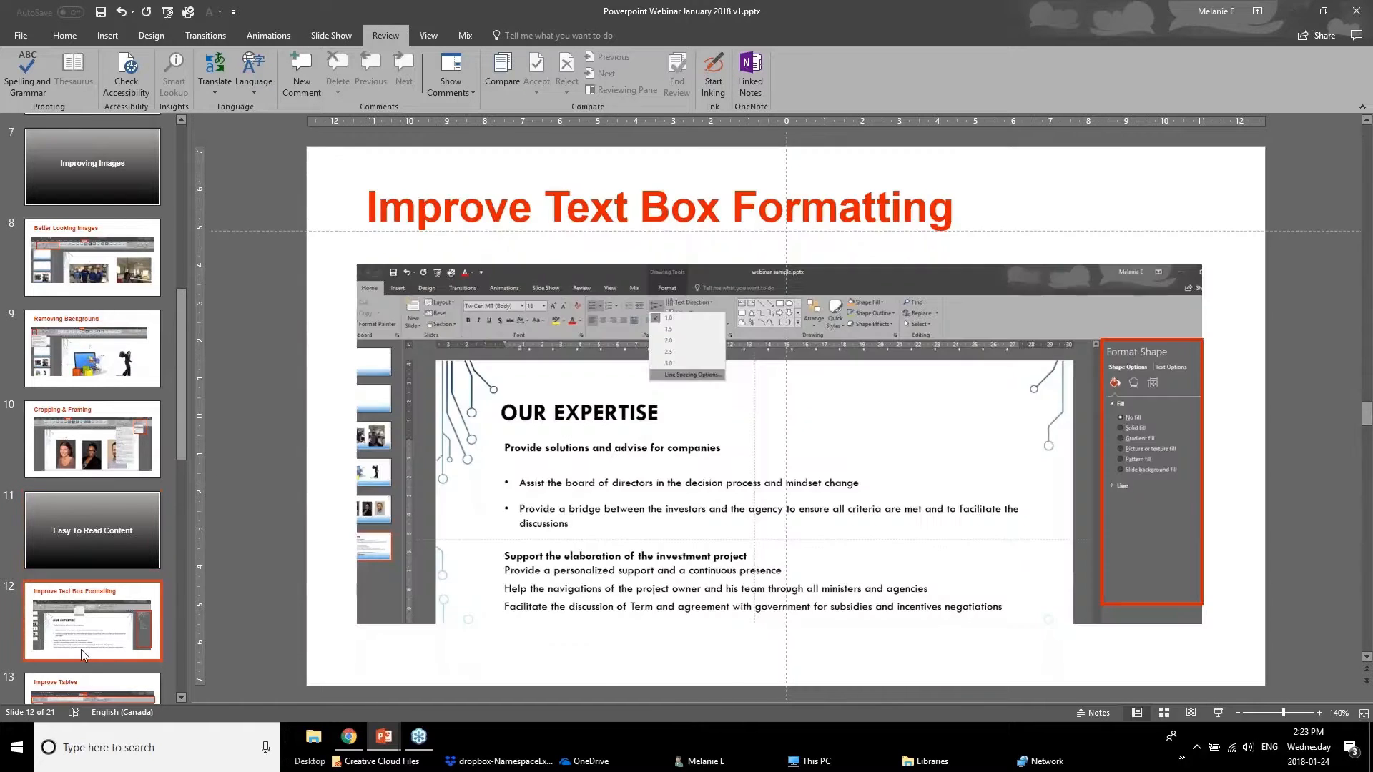
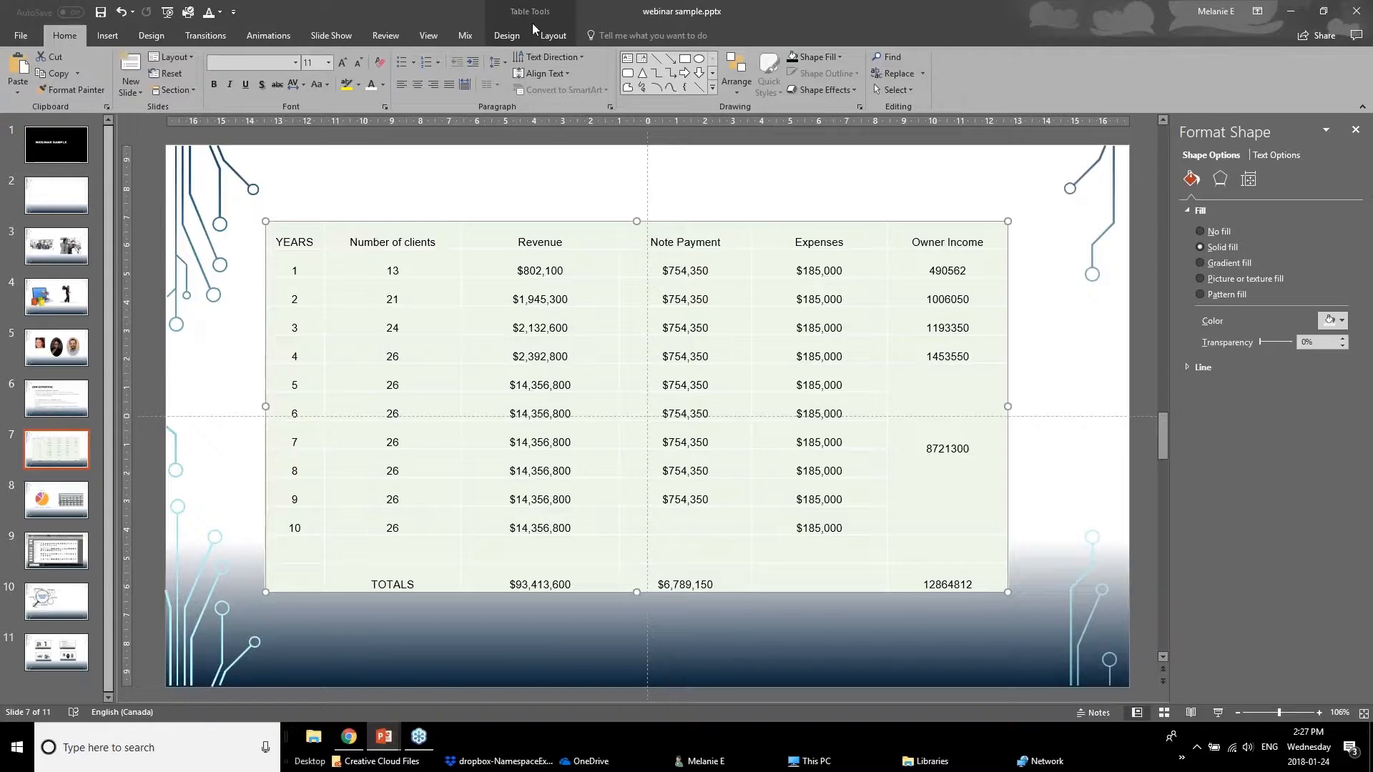
Examine the table design and layout options available for the table on slide 7 of webinar sample.pptx.
left_click(509, 37)
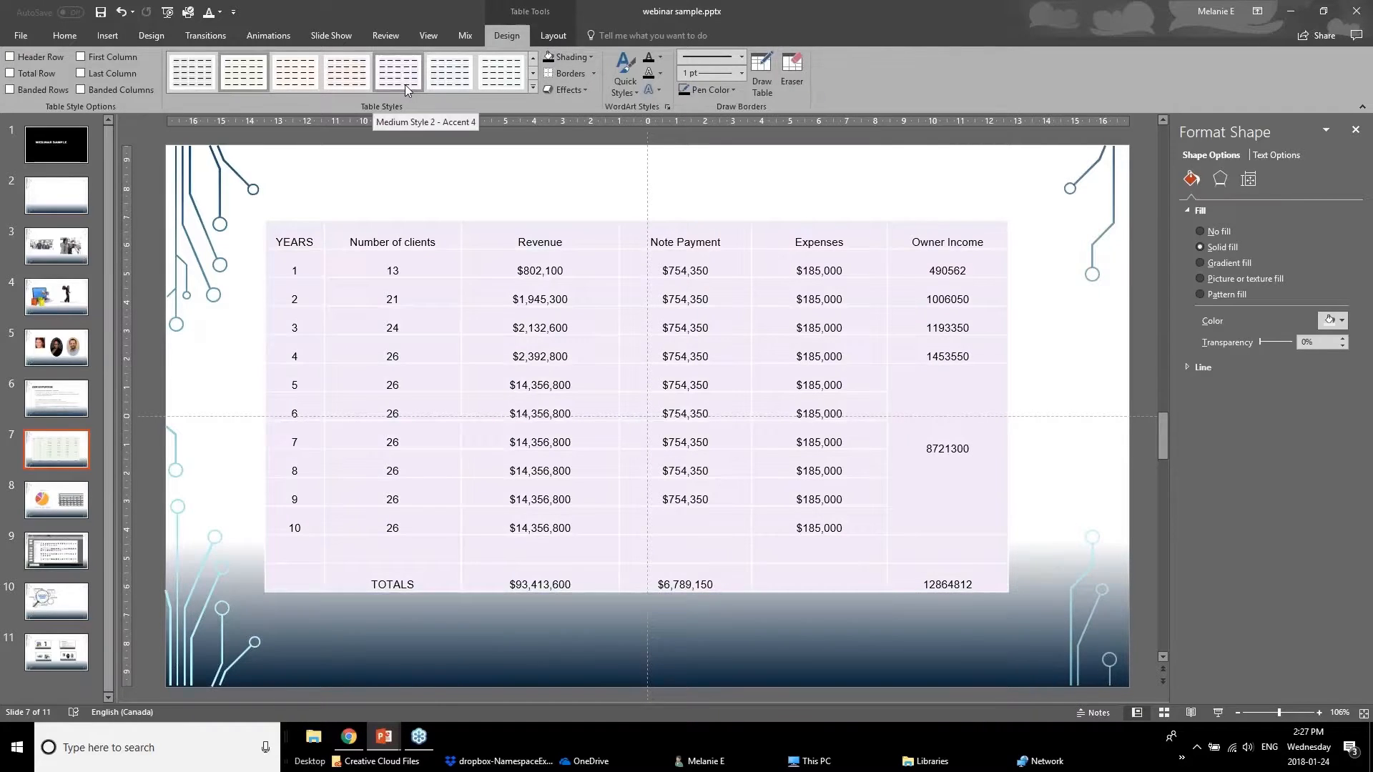
left_click(554, 37)
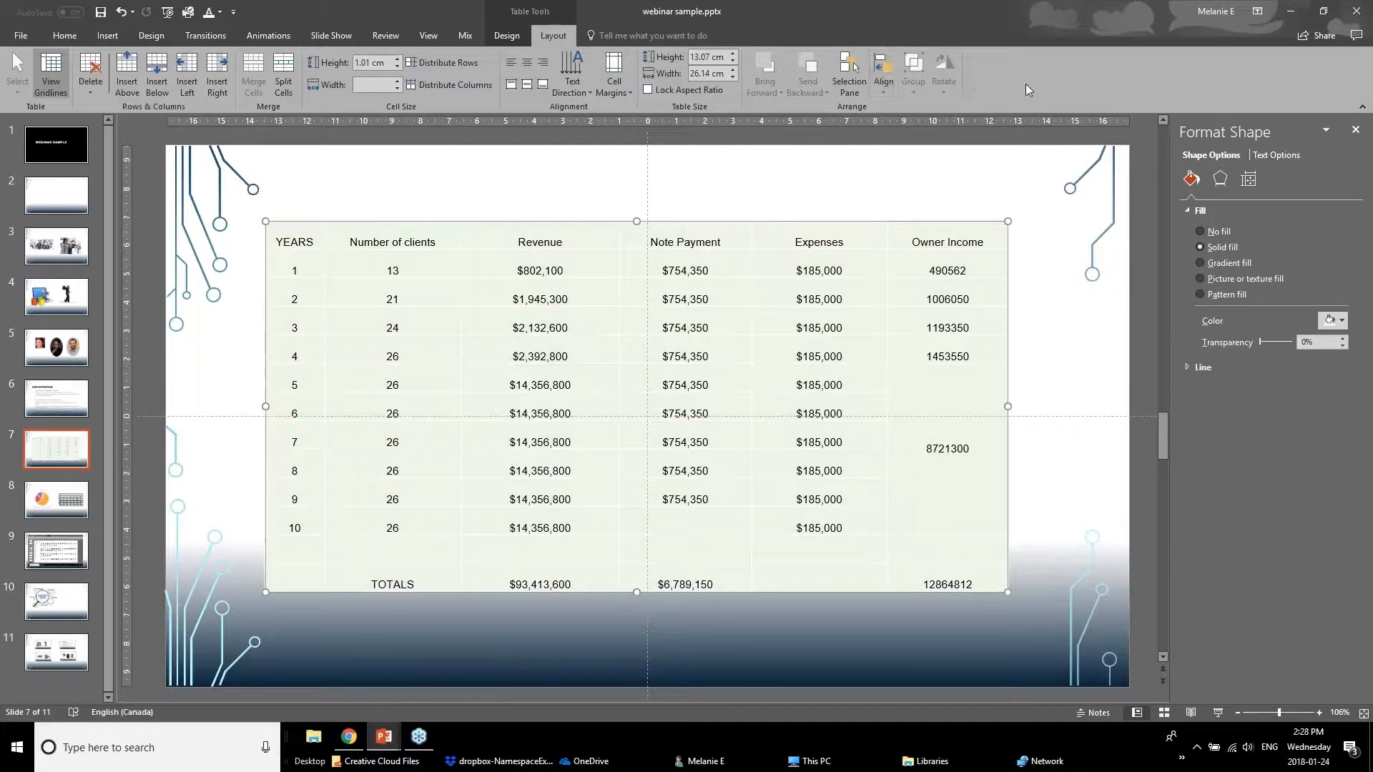
left_click(522, 36)
left_click(539, 37)
left_click(518, 37)
left_click(550, 39)
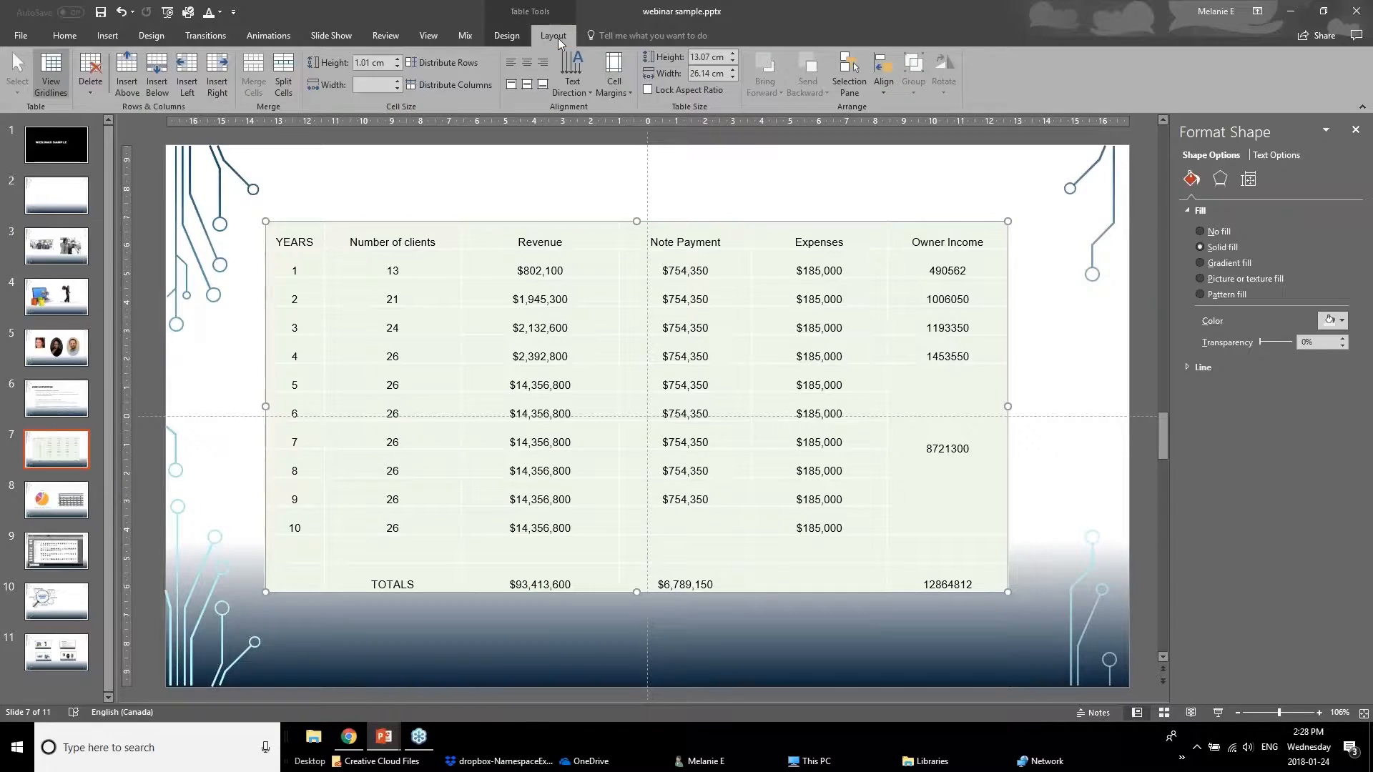
Turn on header row, total row and last column formatting for the slide 7 table, and preview other table styles.
left_click(512, 36)
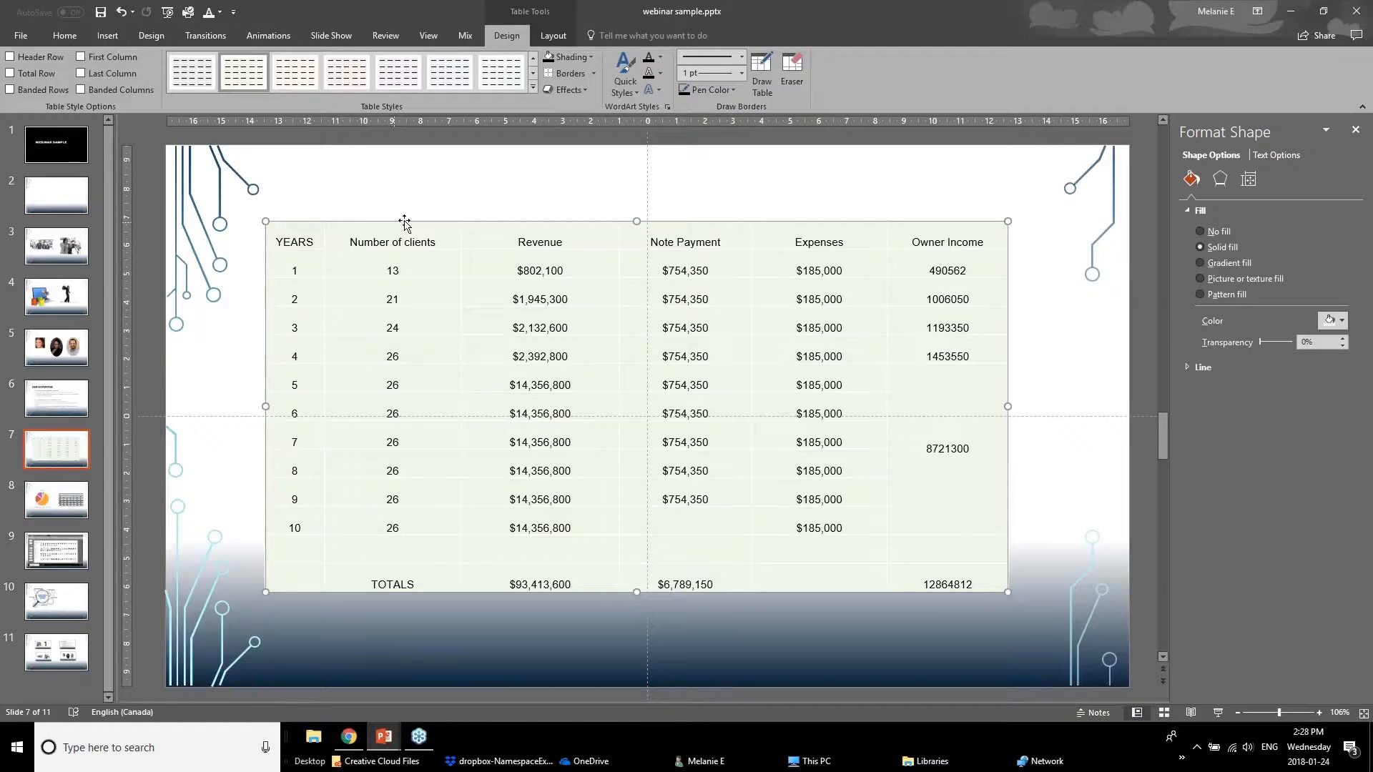
left_click(10, 57)
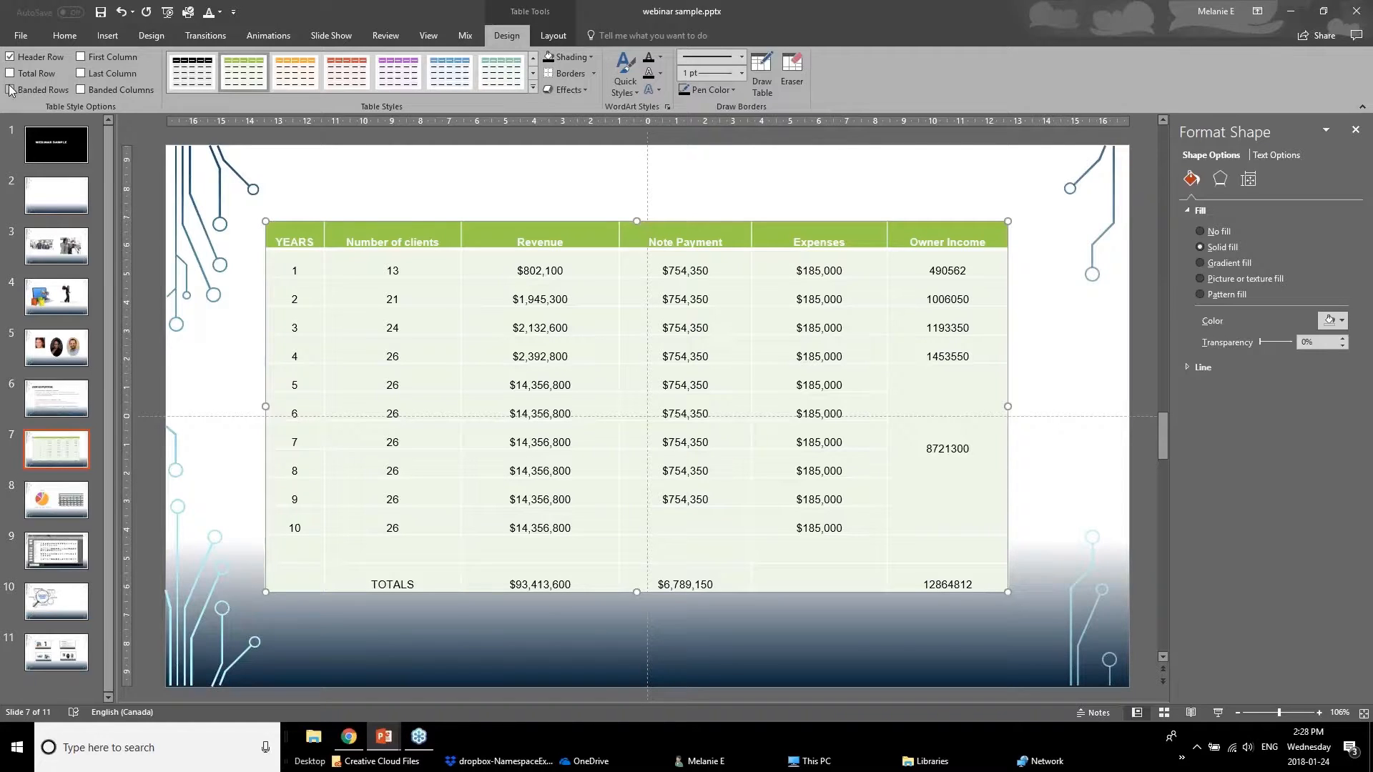
left_click(11, 75)
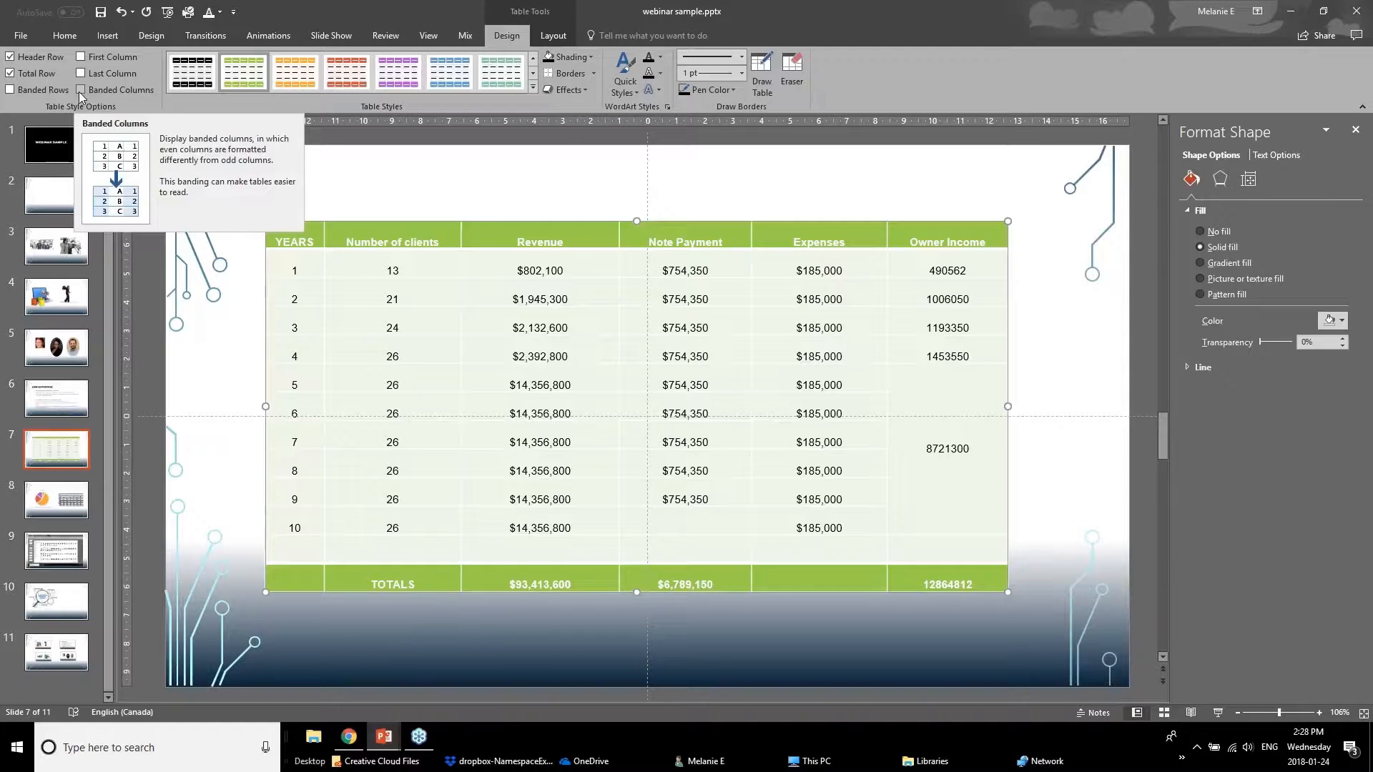
left_click(80, 73)
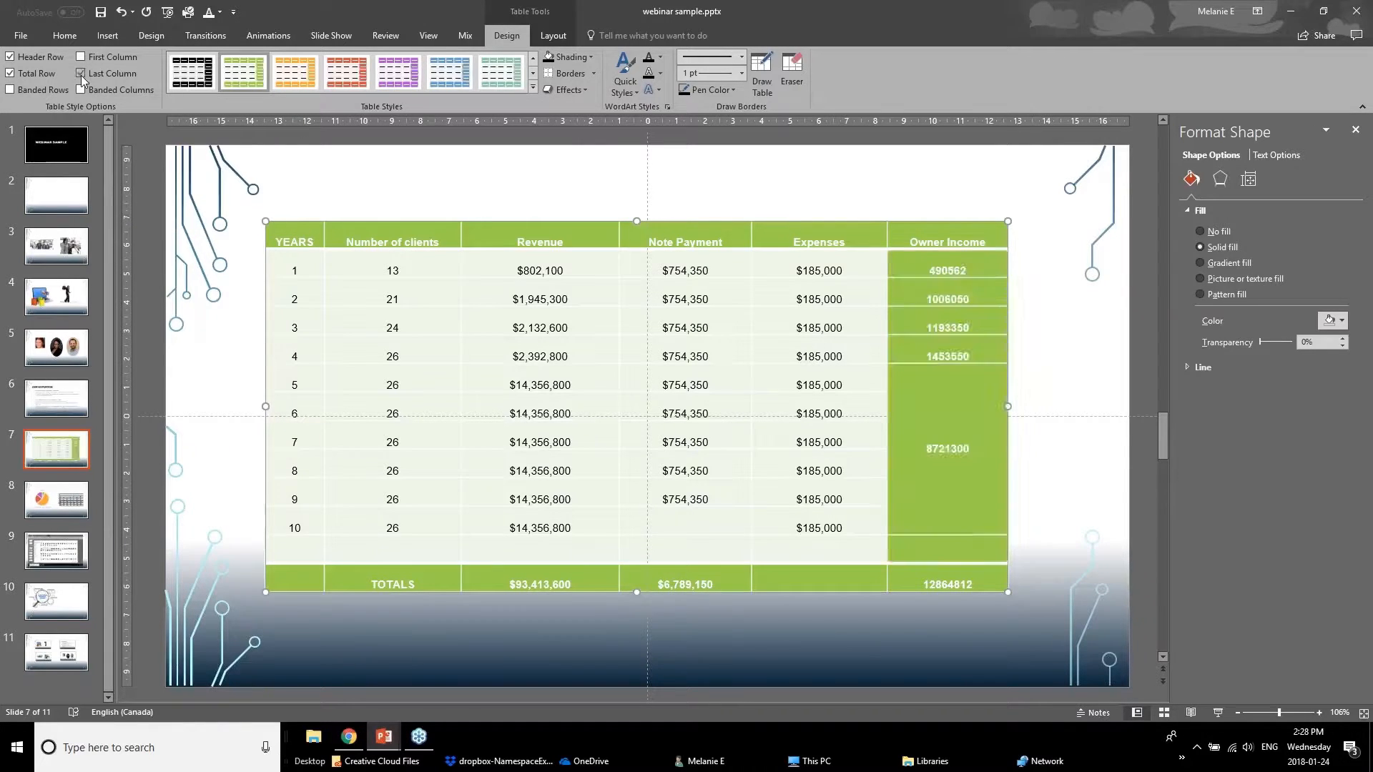
left_click(533, 86)
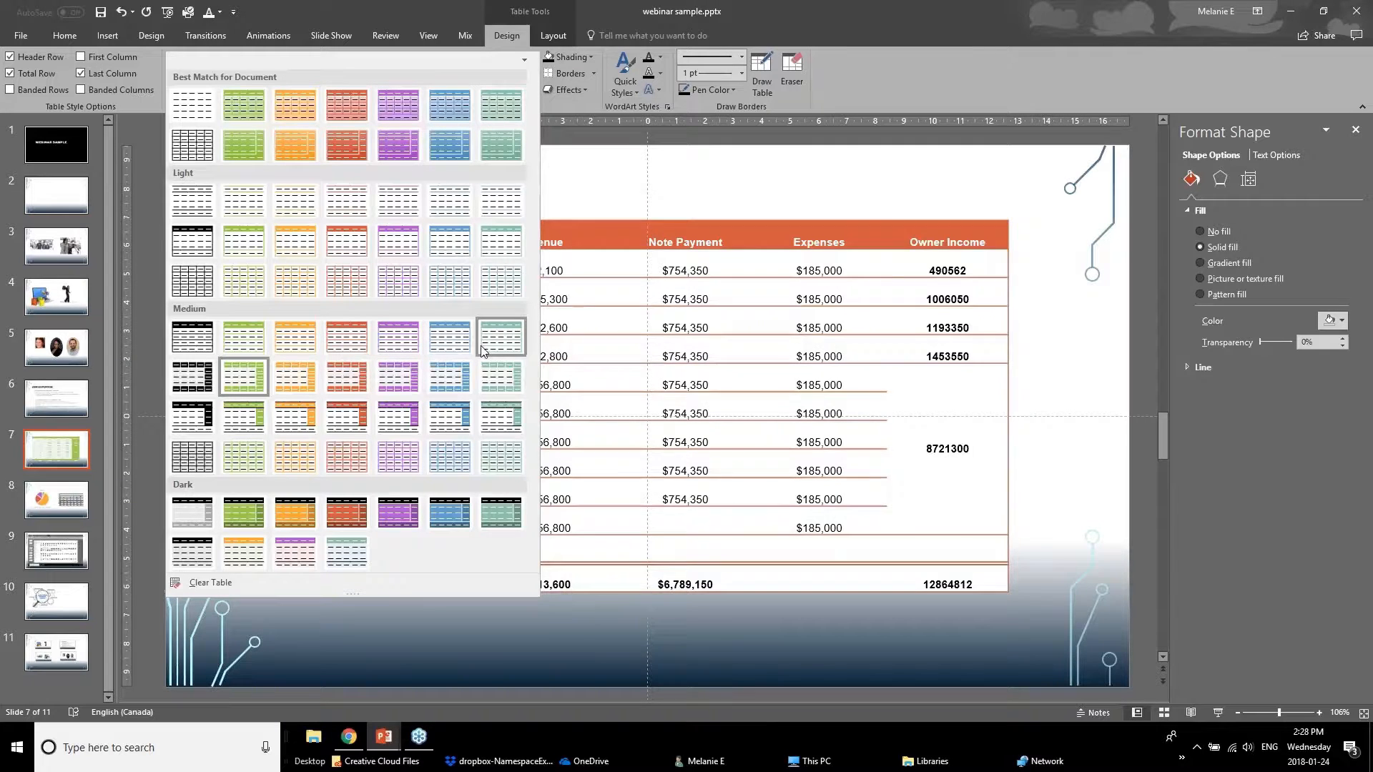
left_click(560, 202)
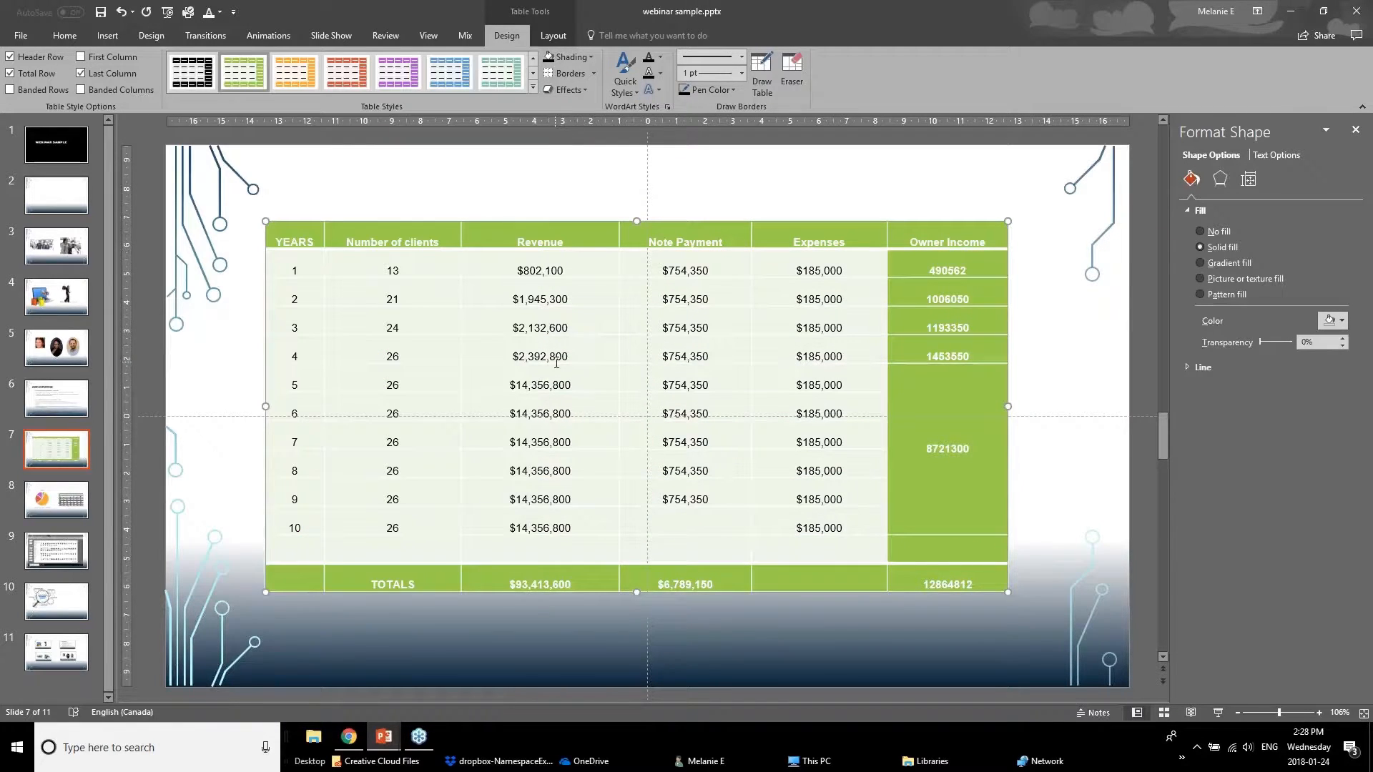
Undo the header row, total row and last column formatting of the table.
key("ctrl+z")
key("ctrl+z")
key("ctrl+z")
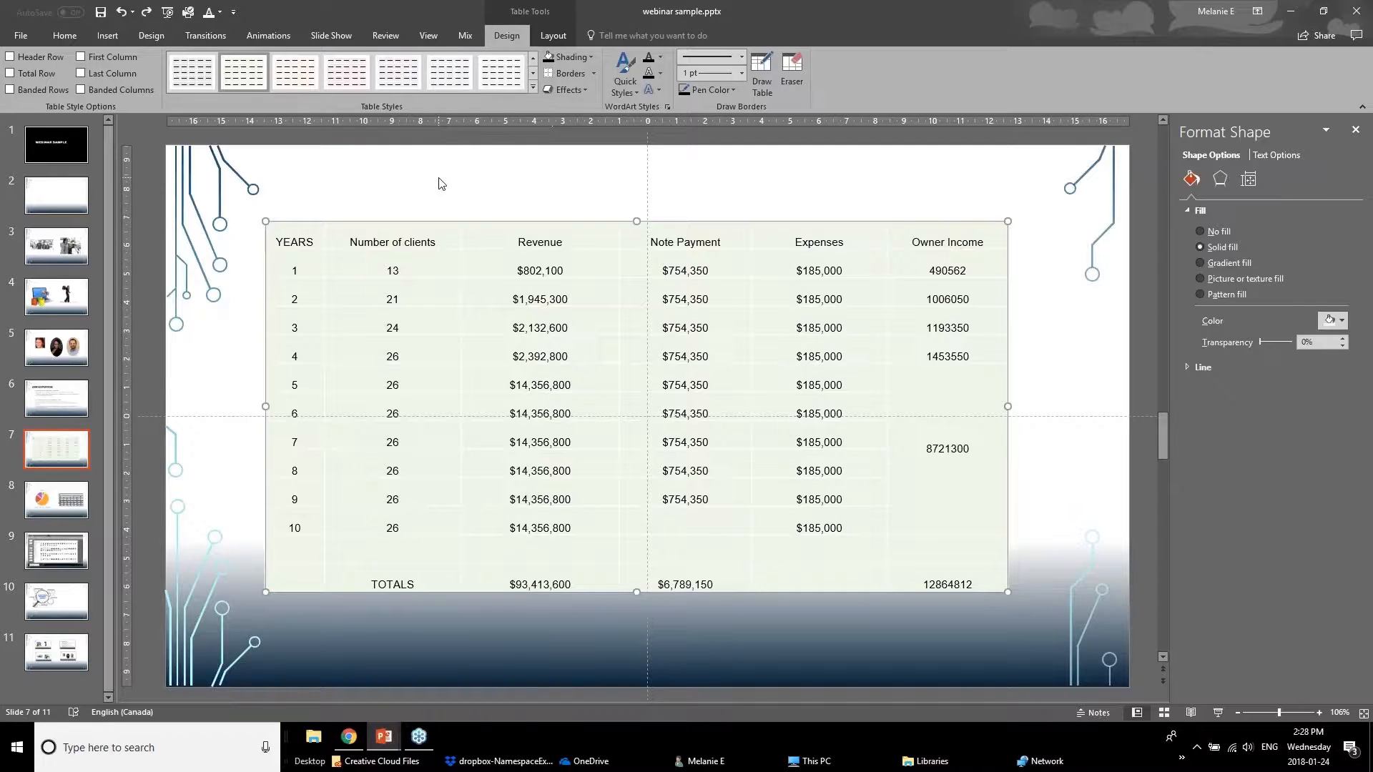
Shade the table's header row on slide 7 with the standard dark red and make its text white.
left_click(441, 184)
left_click_drag(299, 239, 979, 237)
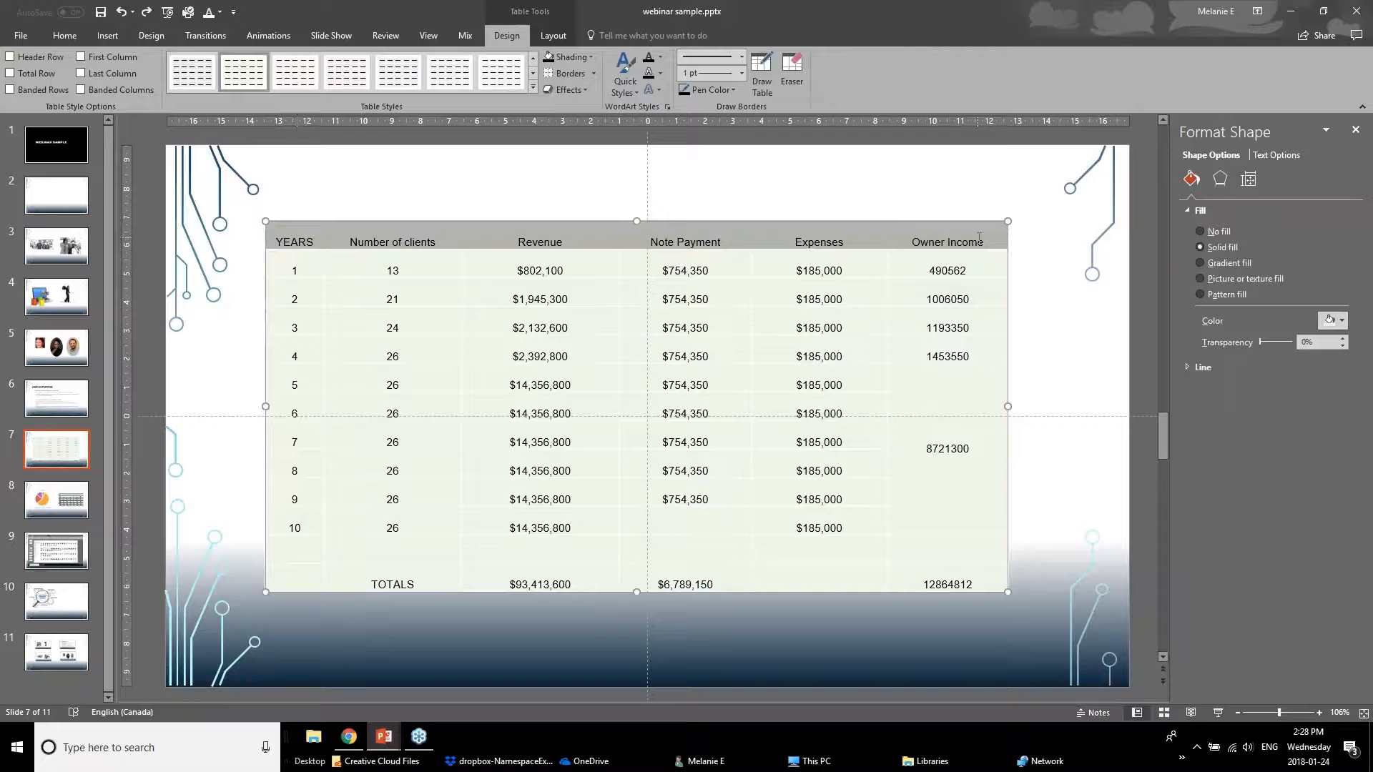
left_click(590, 57)
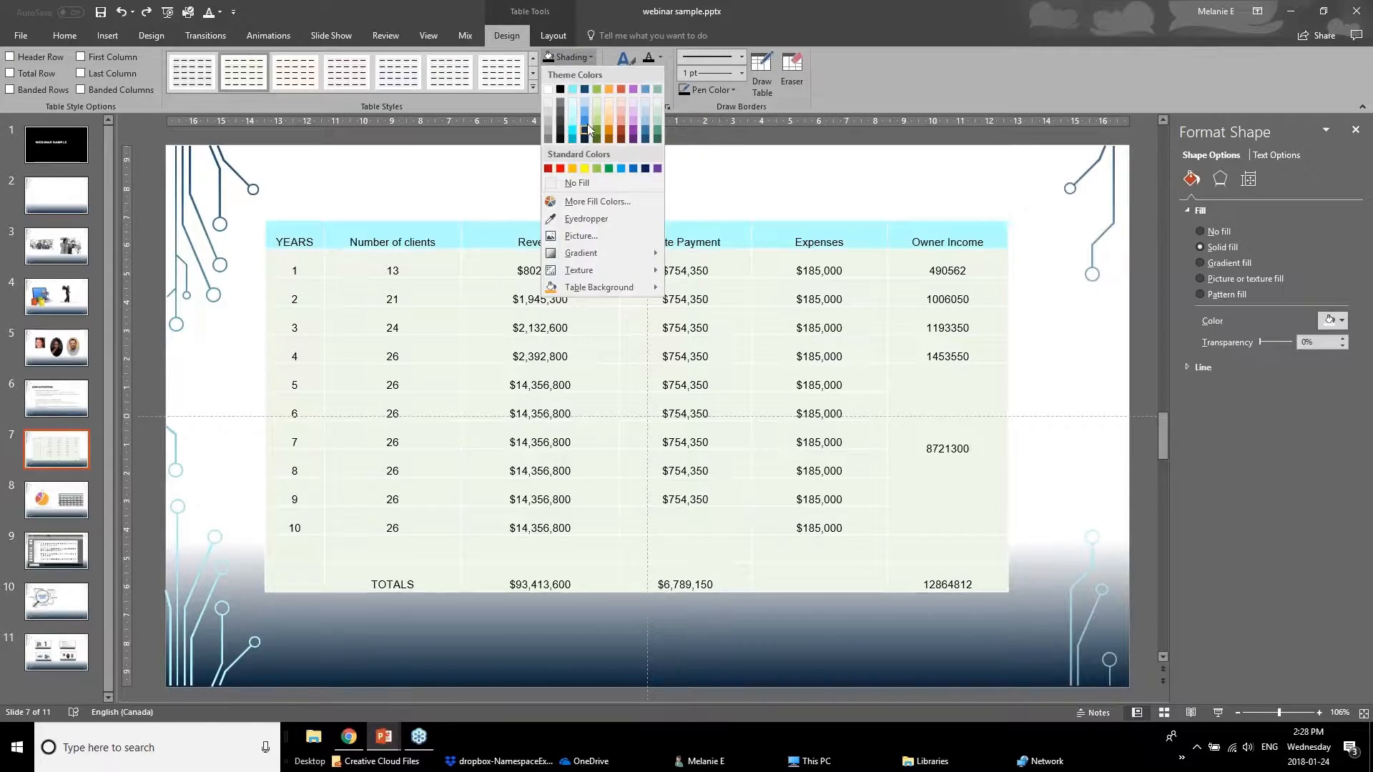
left_click(548, 169)
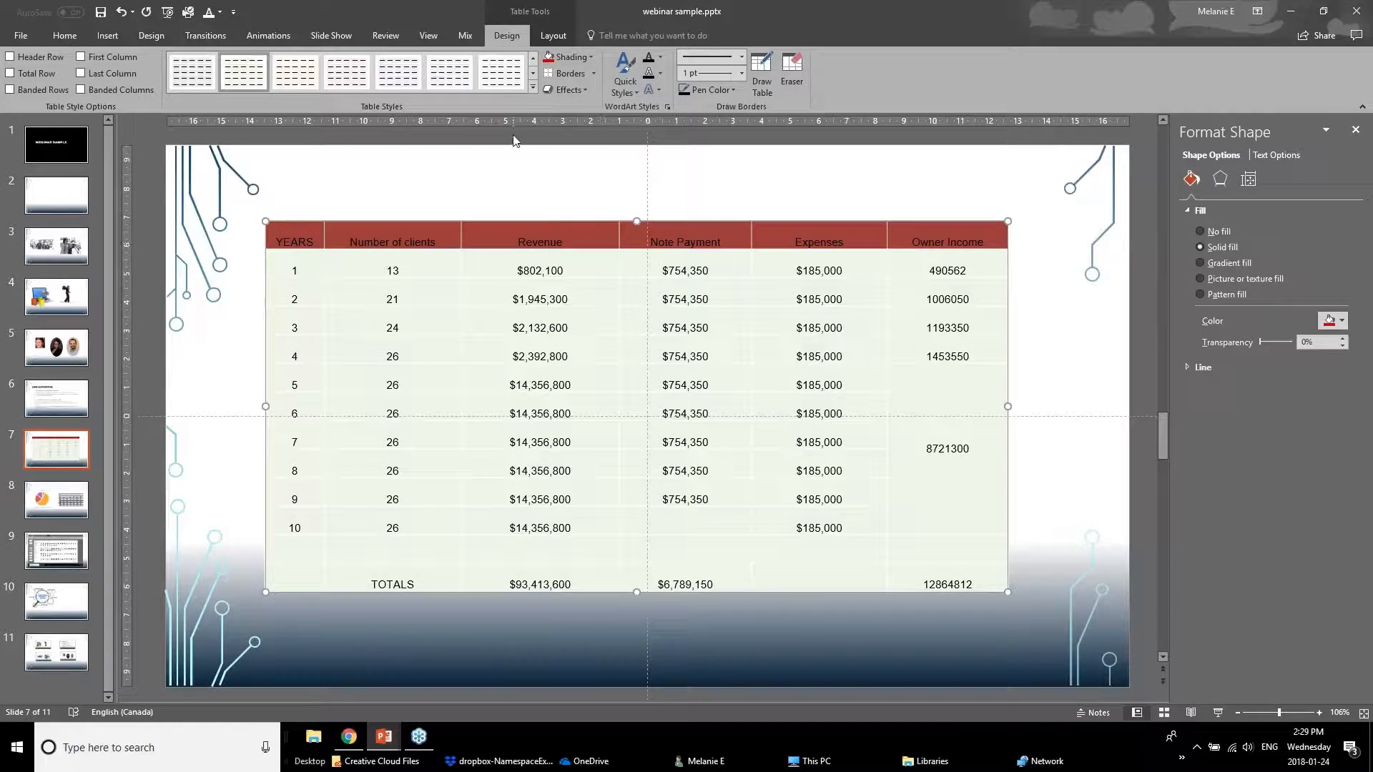
left_click(660, 60)
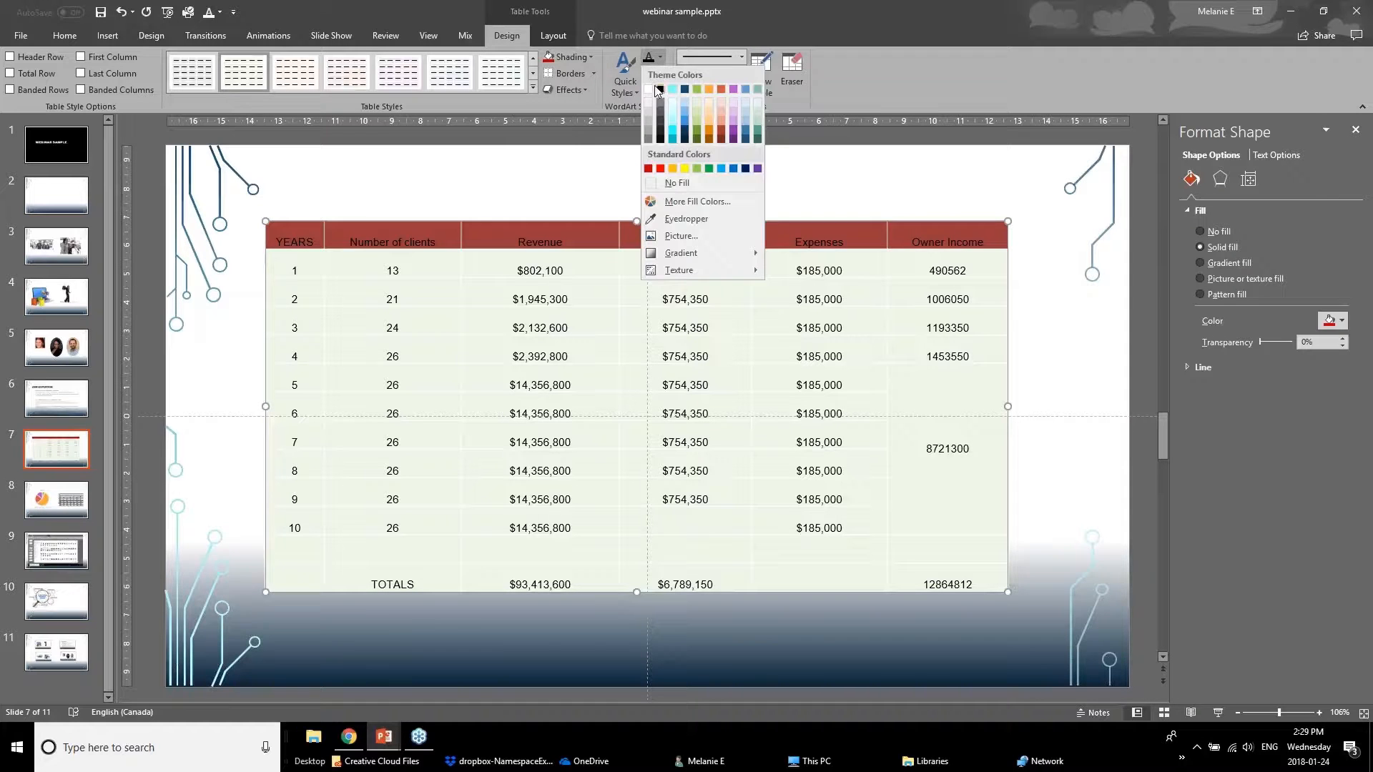
left_click(648, 90)
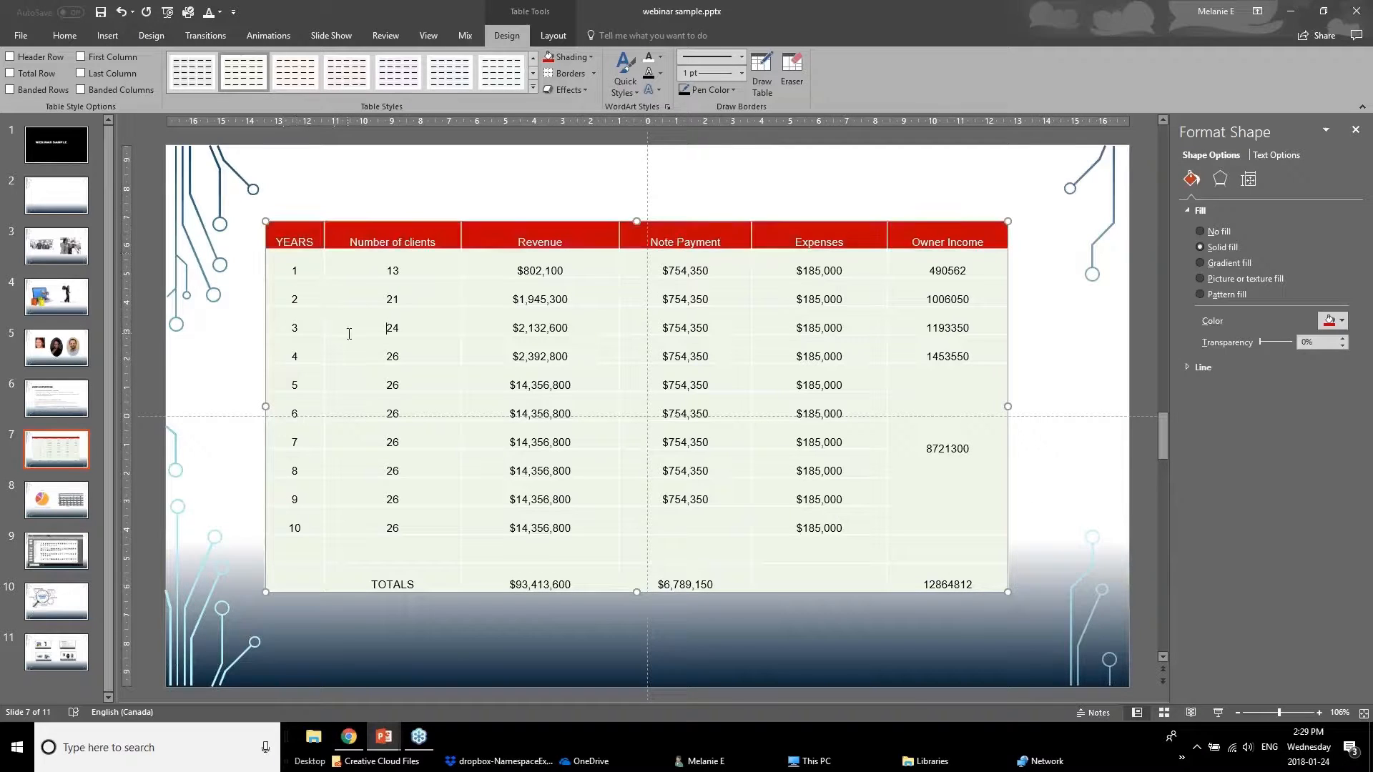
Choose a gray pen color for the table borders, keeping the 1 pt line weight.
mouse_move(296, 243)
left_mouse_down()
mouse_move(925, 485)
mouse_move(987, 551)
mouse_move(994, 583)
left_mouse_up()
left_click(593, 73)
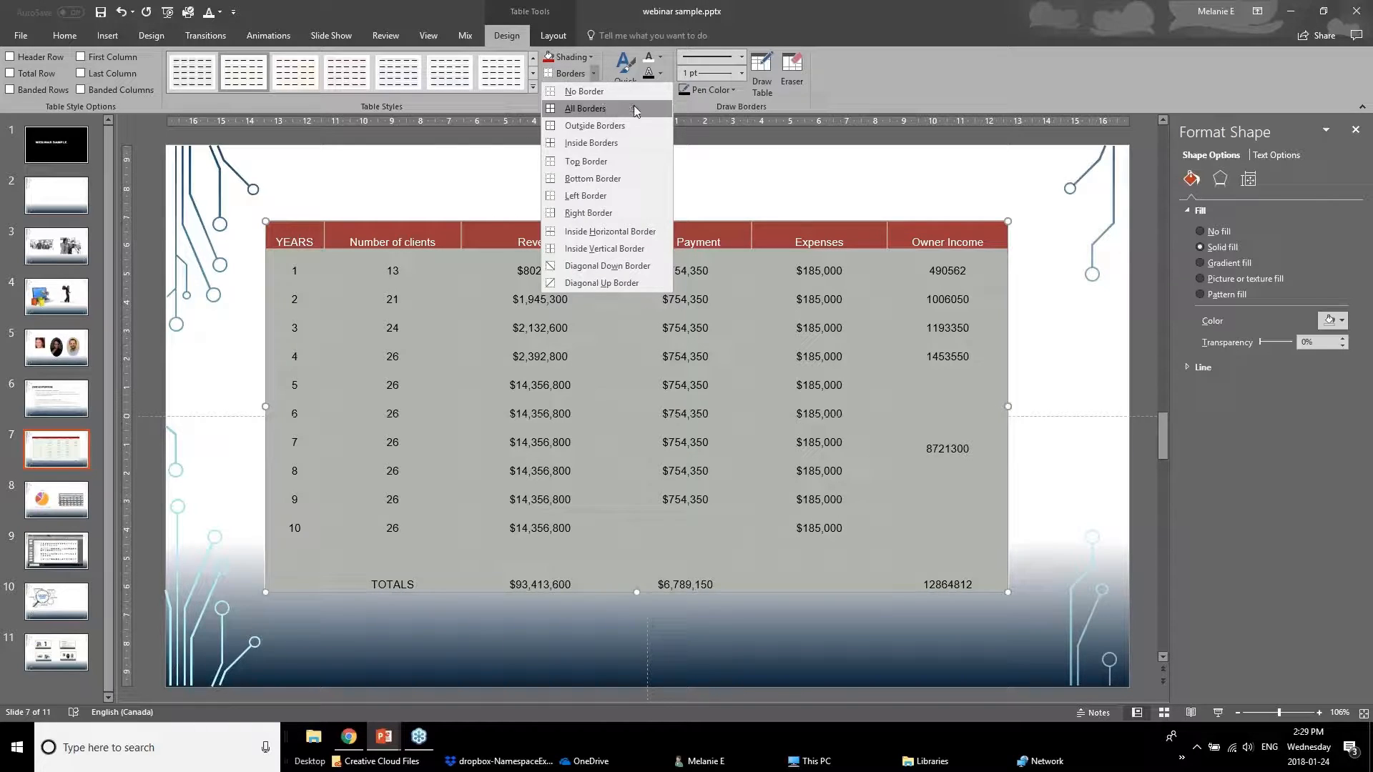
left_click(741, 73)
left_click(740, 73)
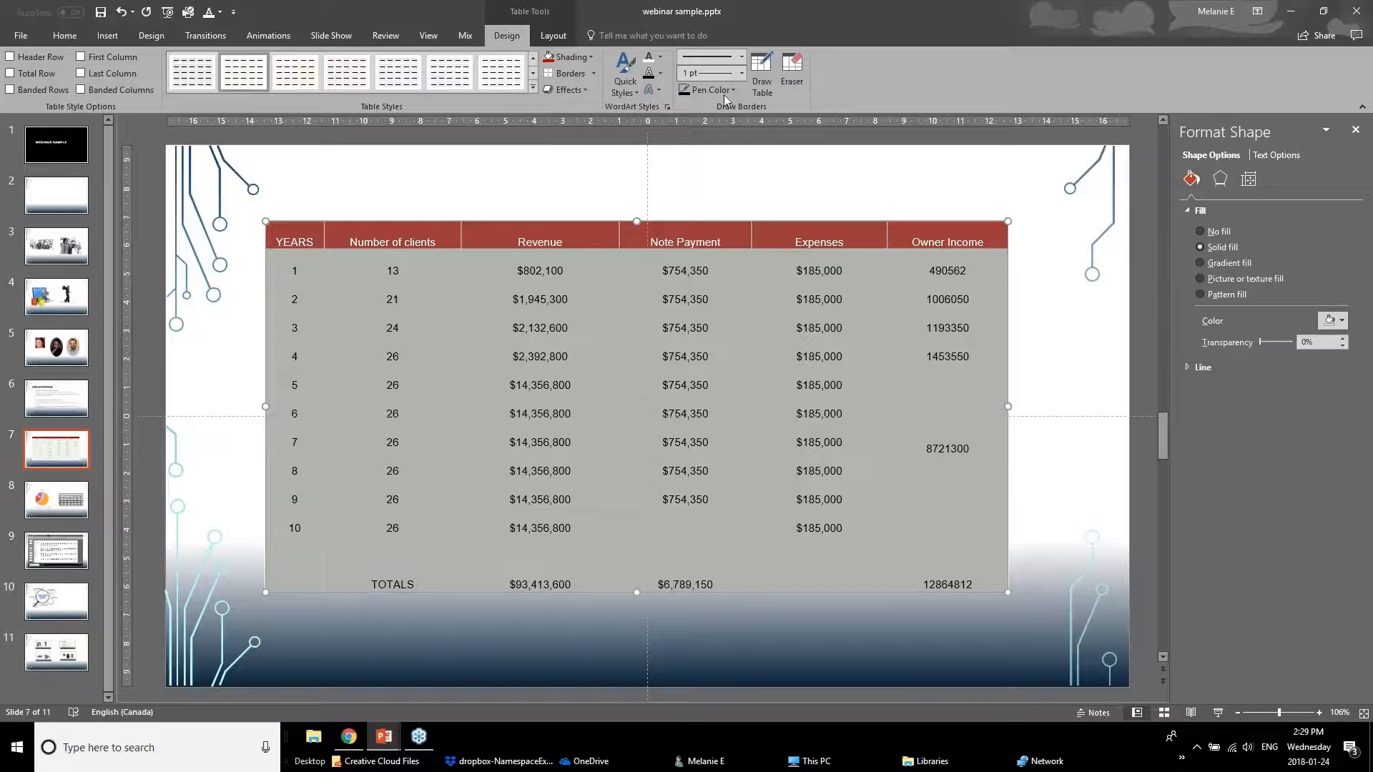
left_click(732, 90)
left_click(685, 141)
left_click(723, 91)
left_click(697, 140)
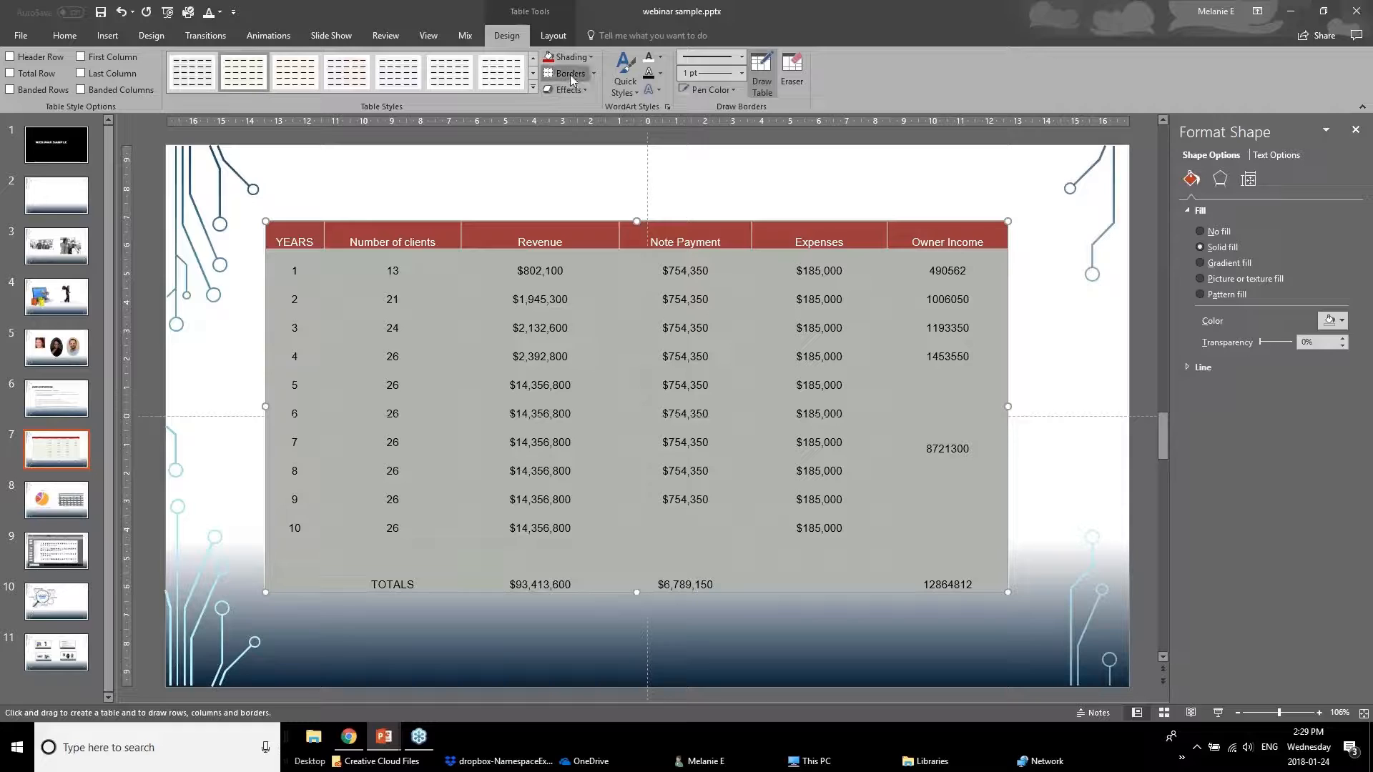
Apply all borders to the table's body rows below the header, from year 1 through the totals row.
left_click(569, 73)
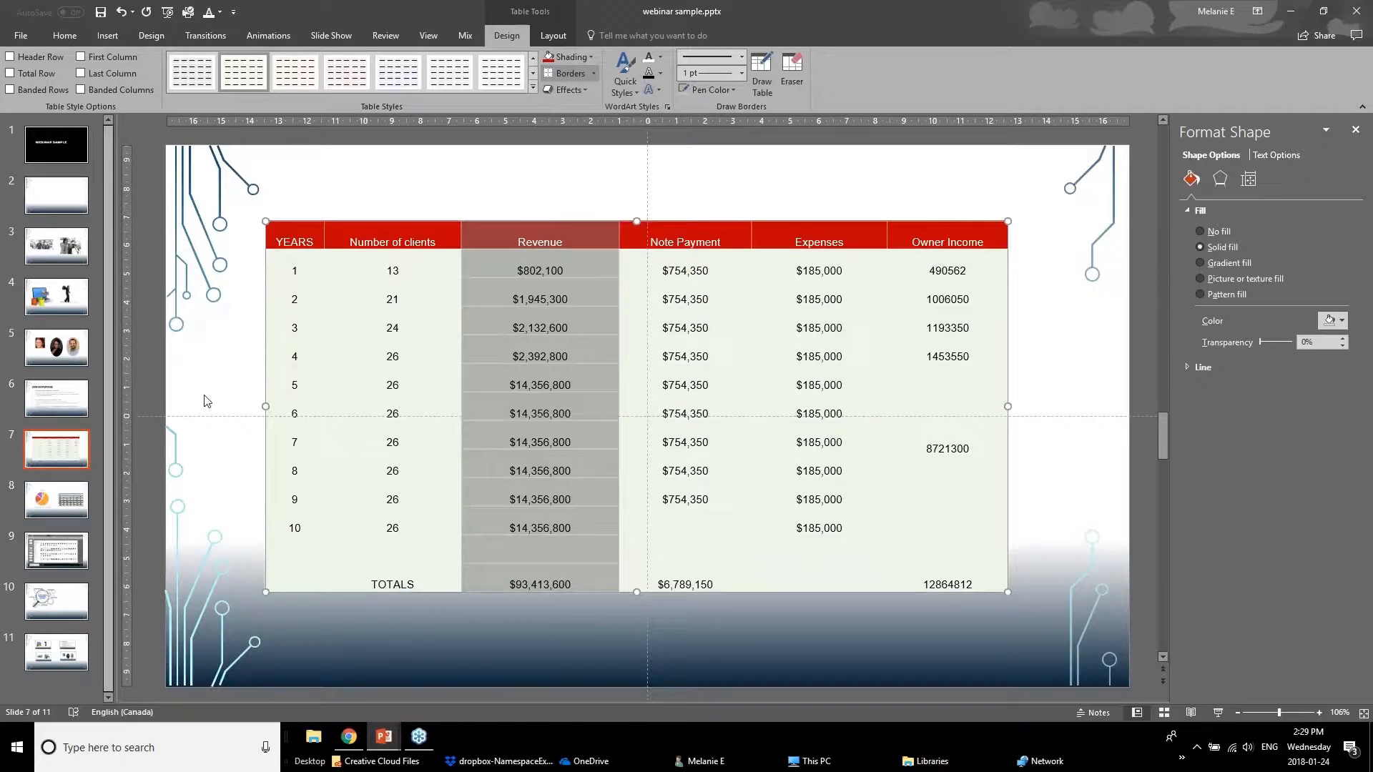
left_click(206, 399)
left_click_drag(300, 265, 994, 583)
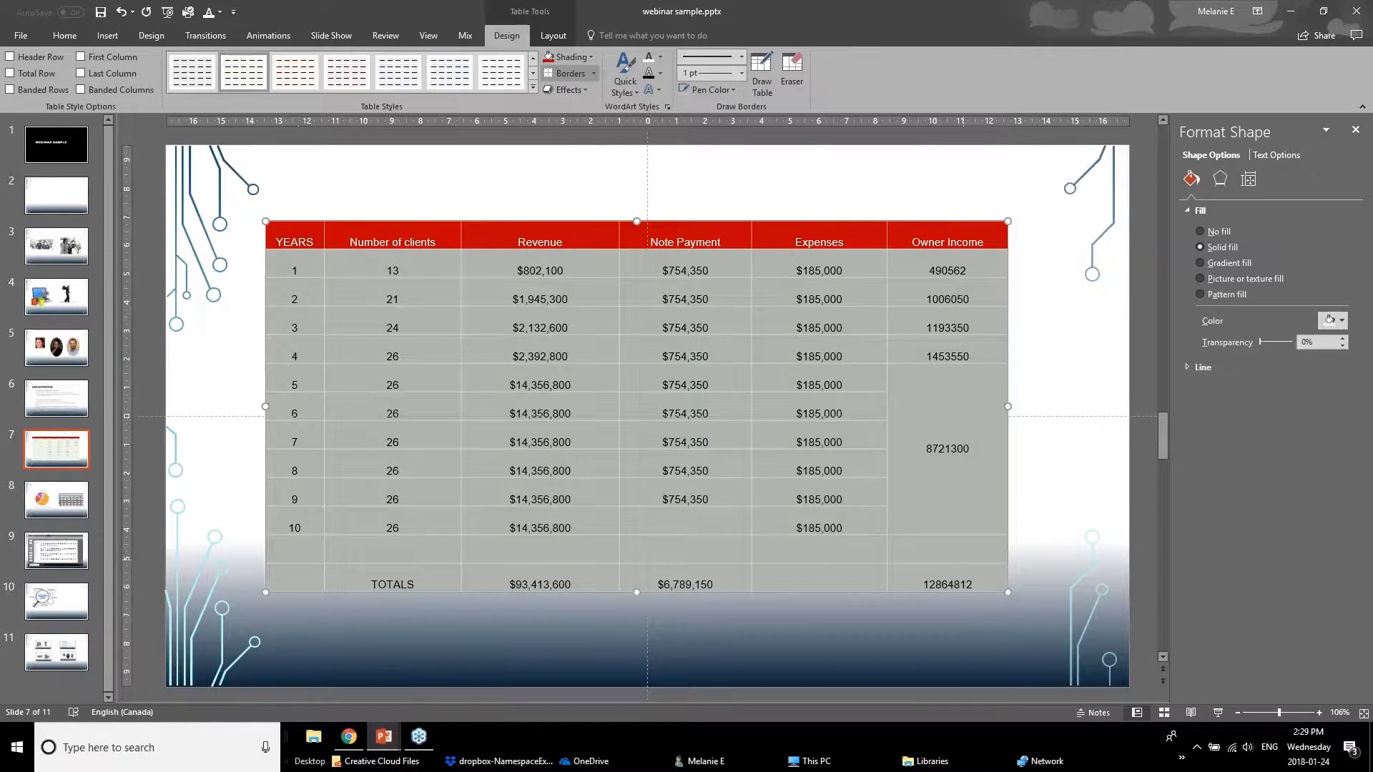
left_click(594, 75)
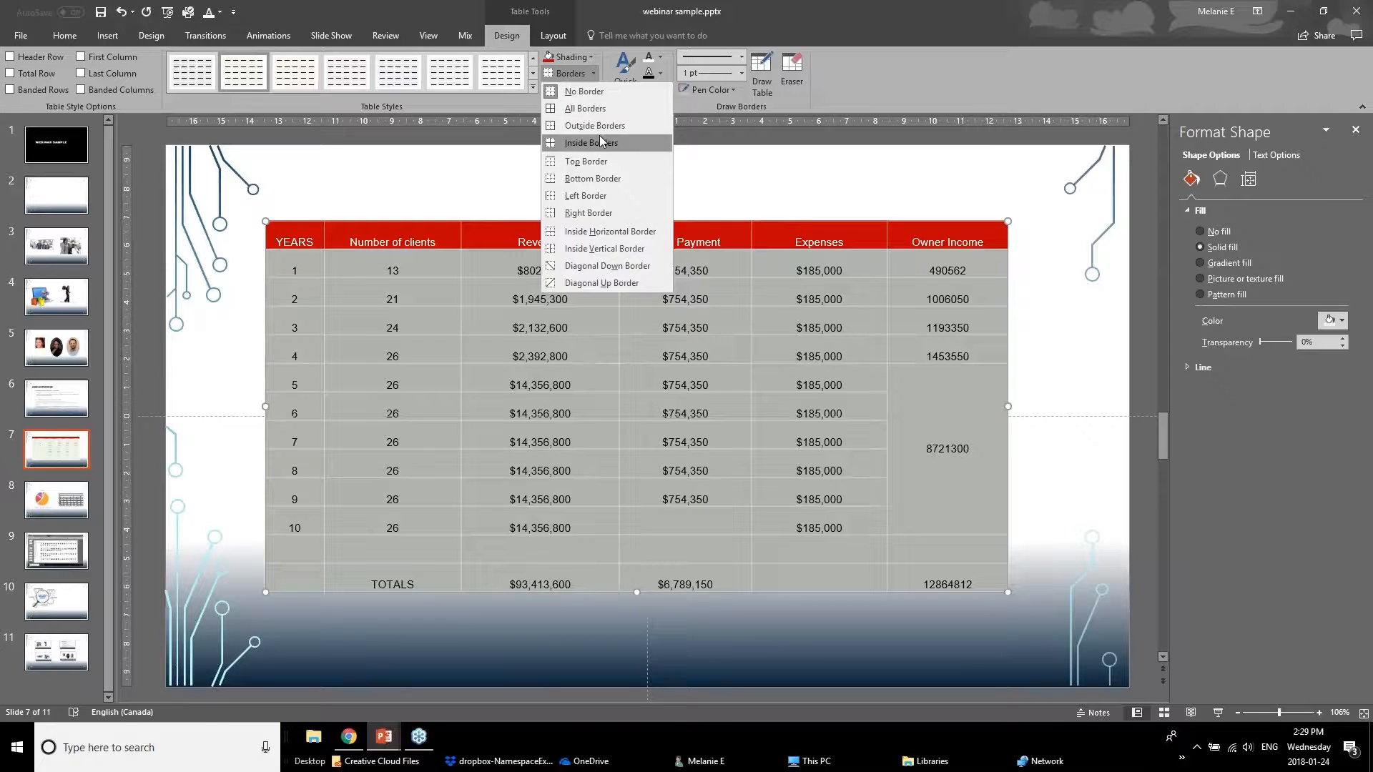
left_click(605, 110)
left_click(248, 375)
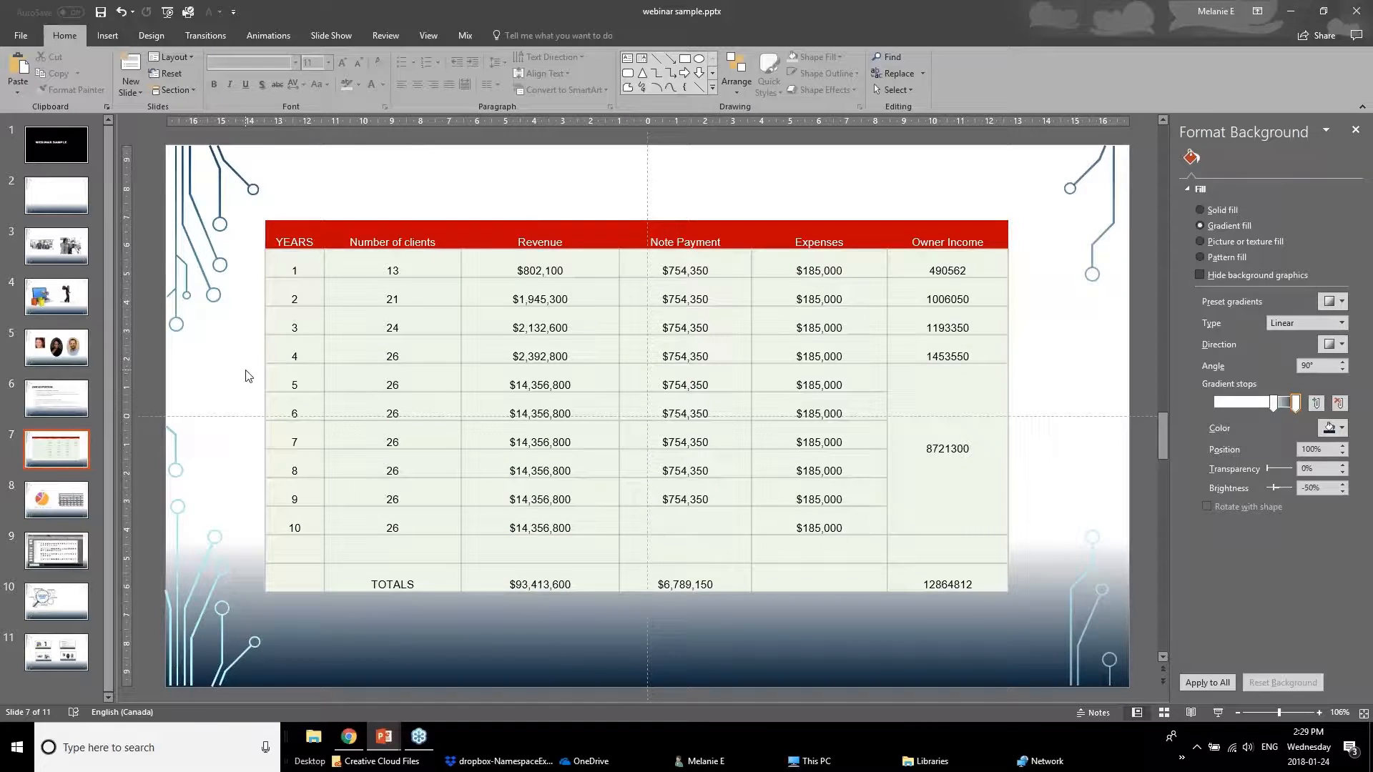
left_click_drag(298, 270, 962, 319)
left_click(945, 381)
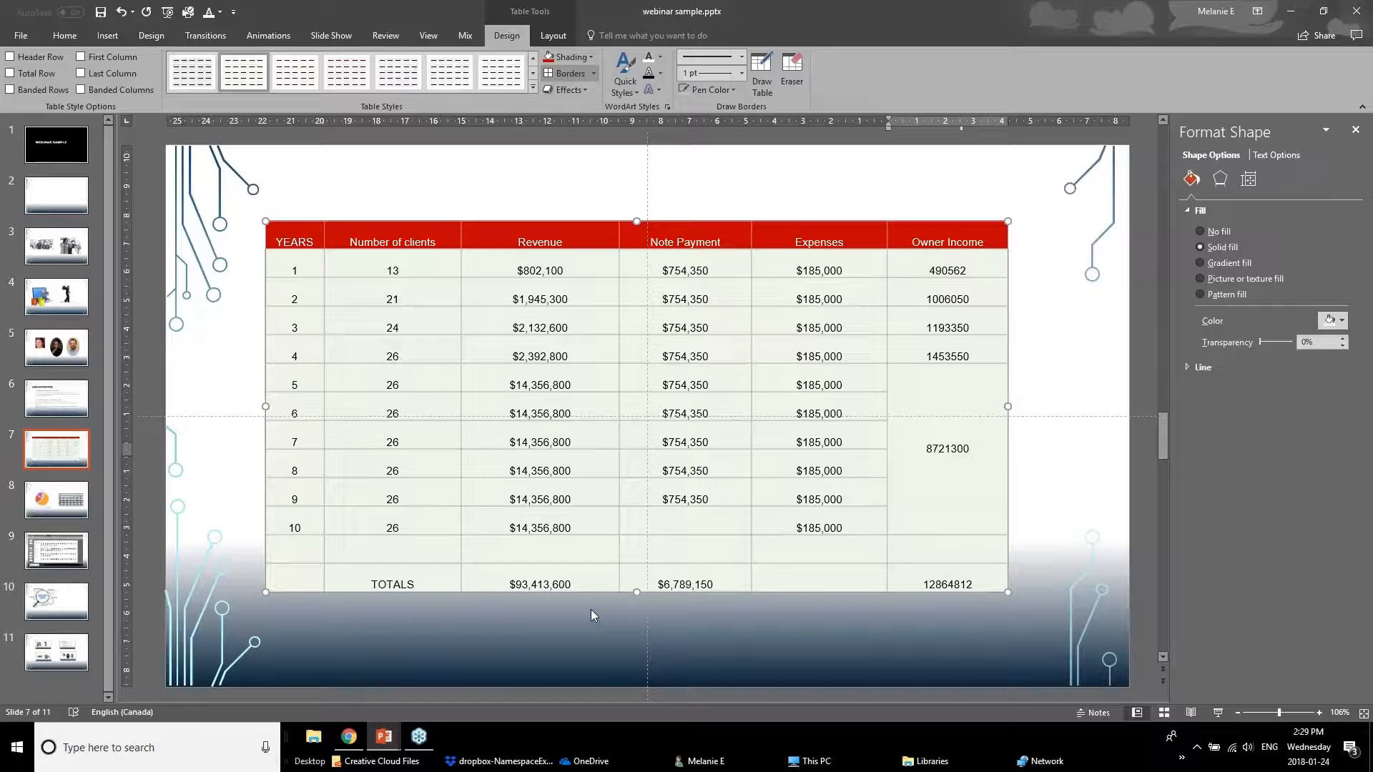
left_click(299, 267)
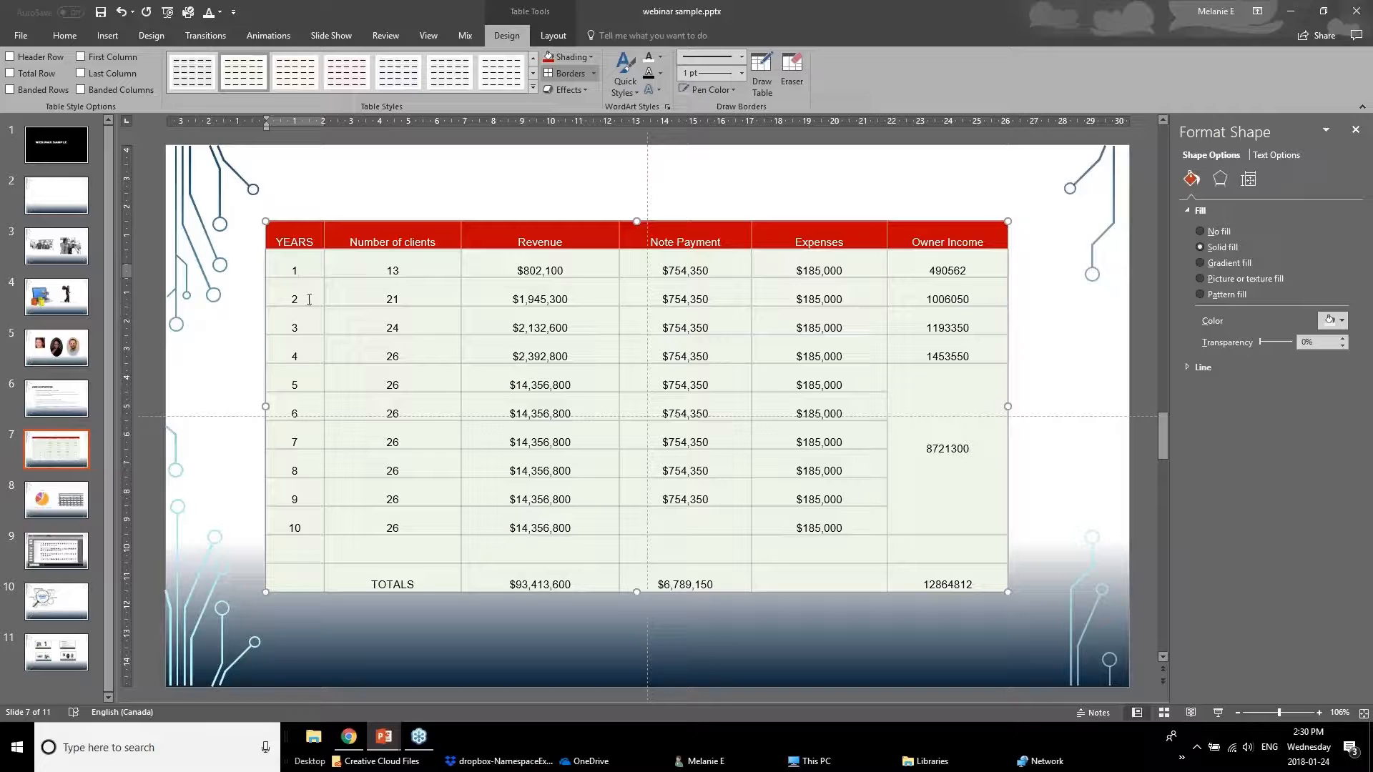
Center the text vertically in all cells of the table.
left_click(552, 34)
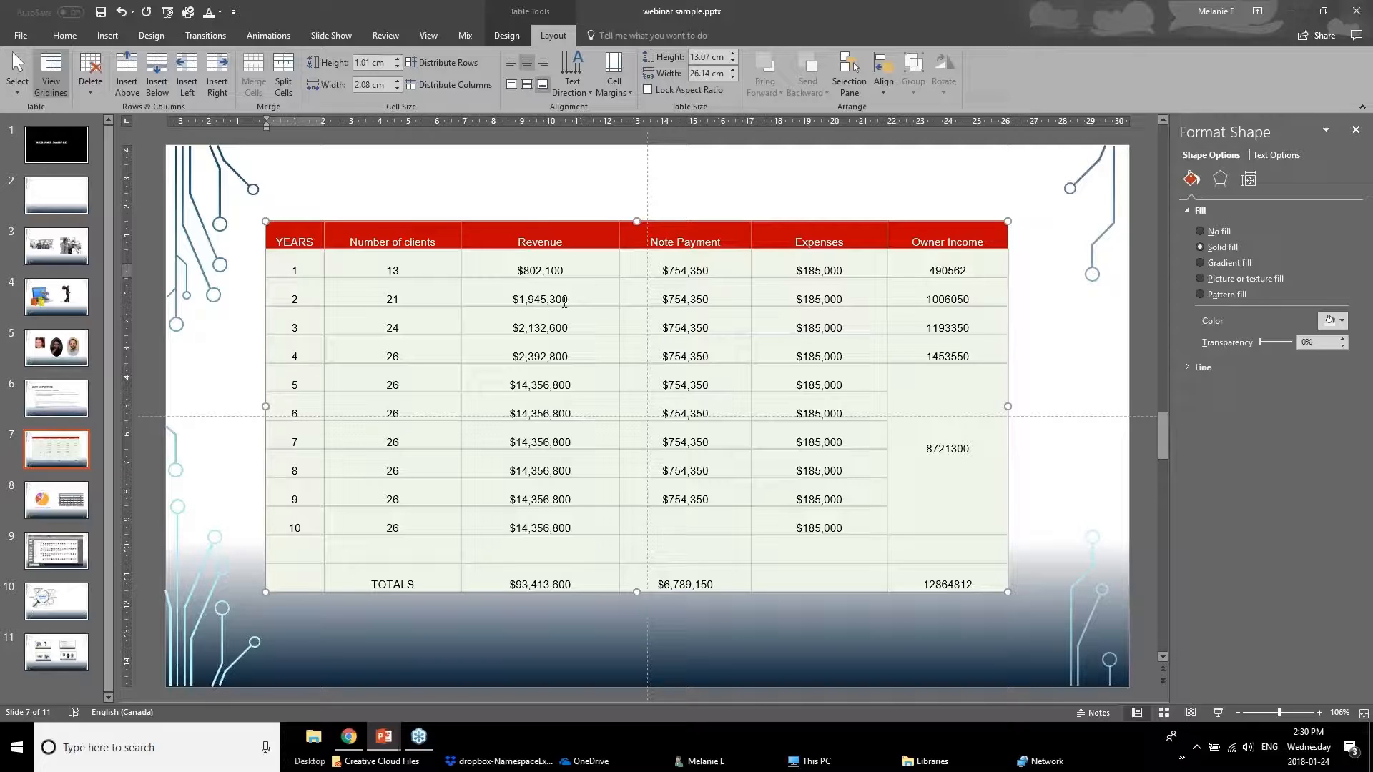
left_click(309, 223)
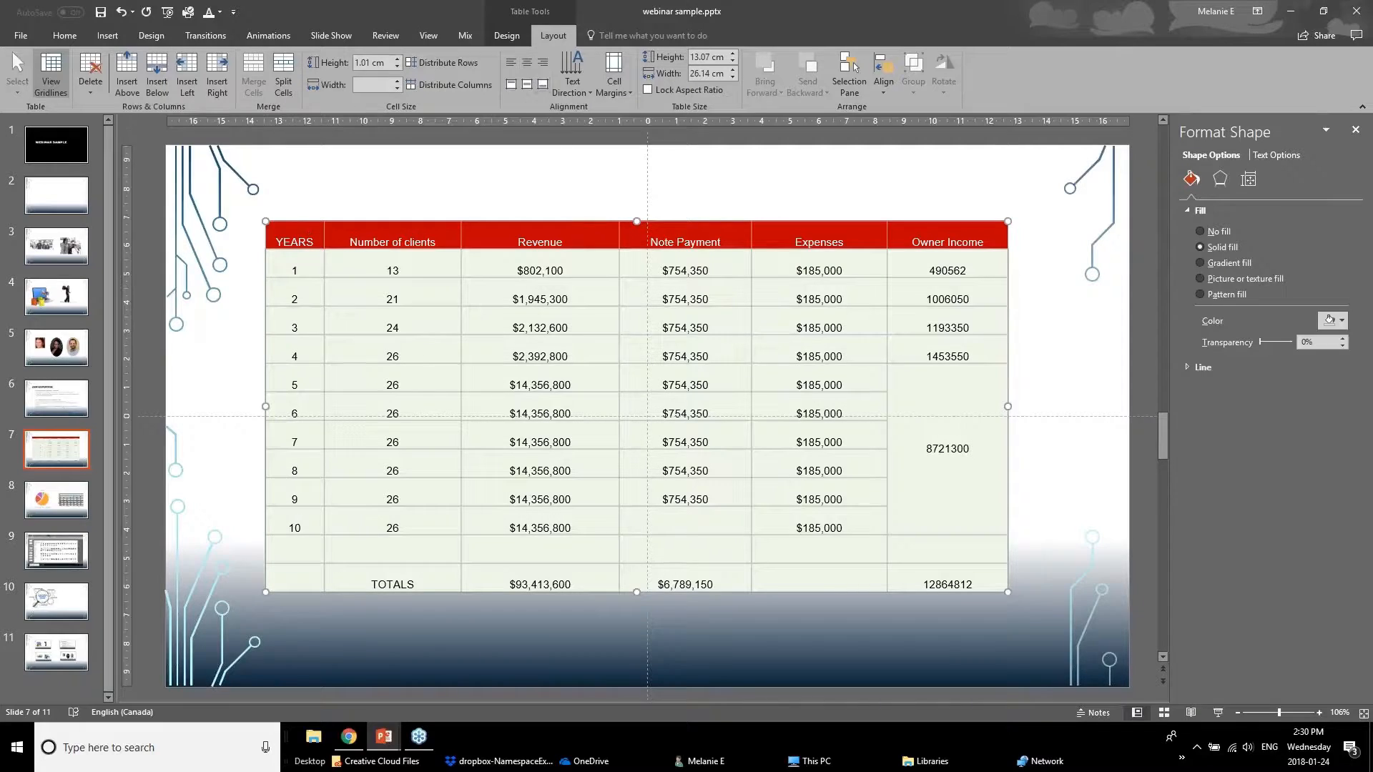
left_click(529, 90)
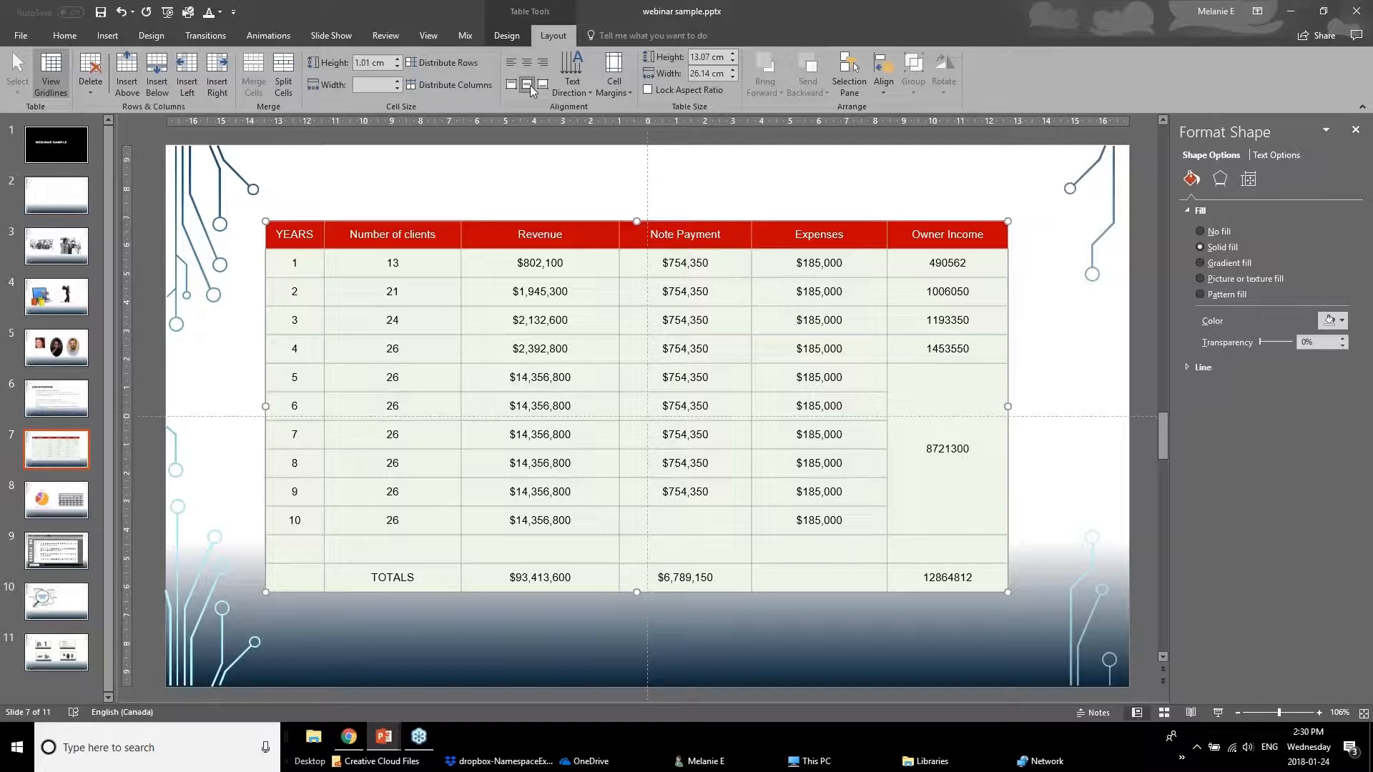
Try left and right alignment on the whole table's text and restore the horizontal centering.
left_click(506, 67)
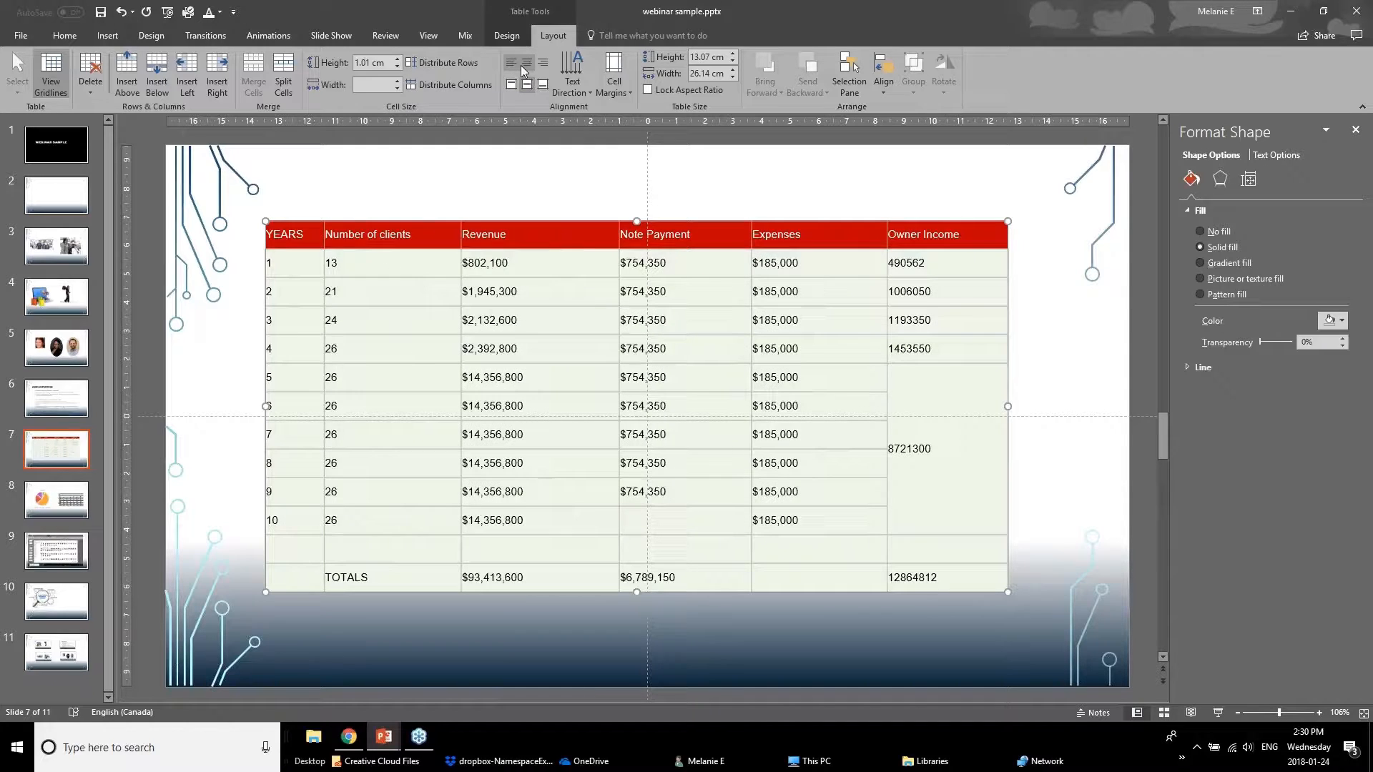
left_click(522, 64)
left_click(546, 63)
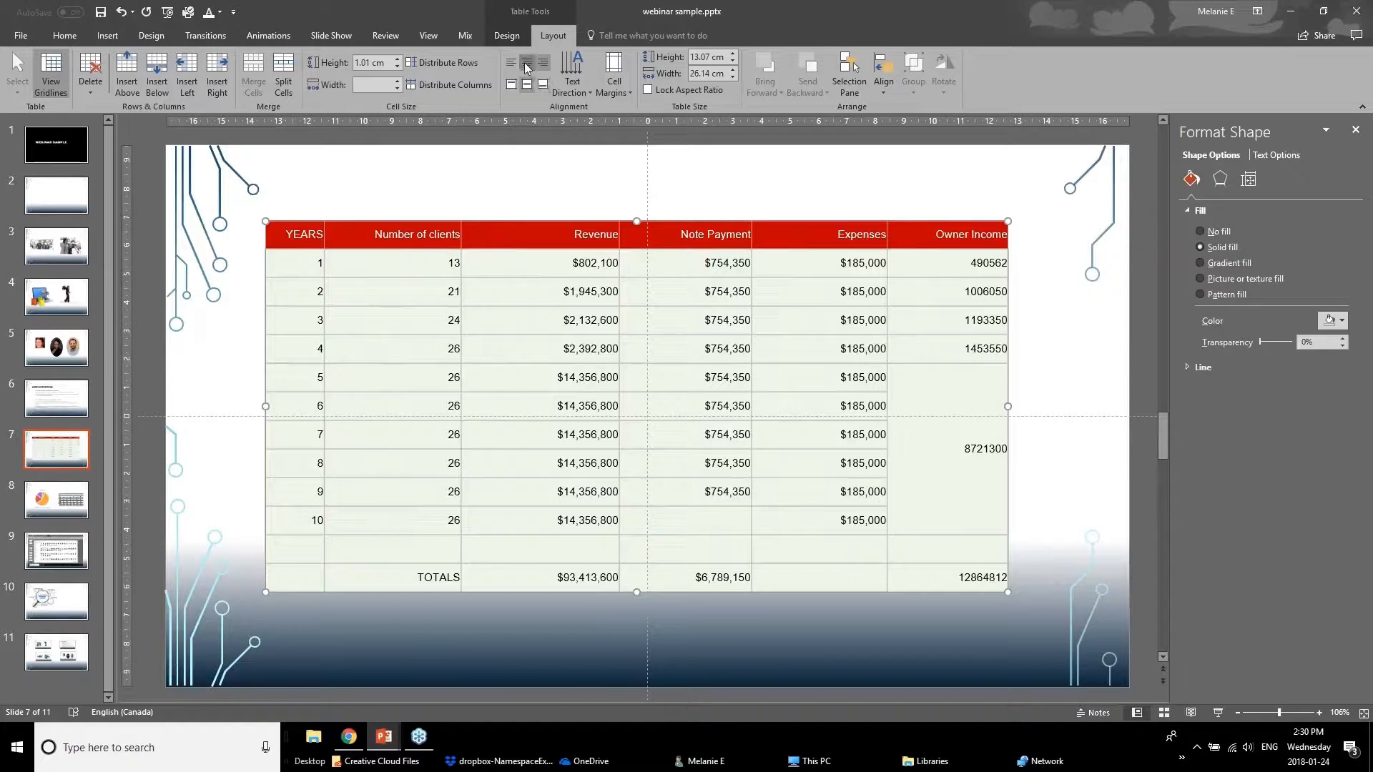
left_click(525, 62)
left_click(387, 319)
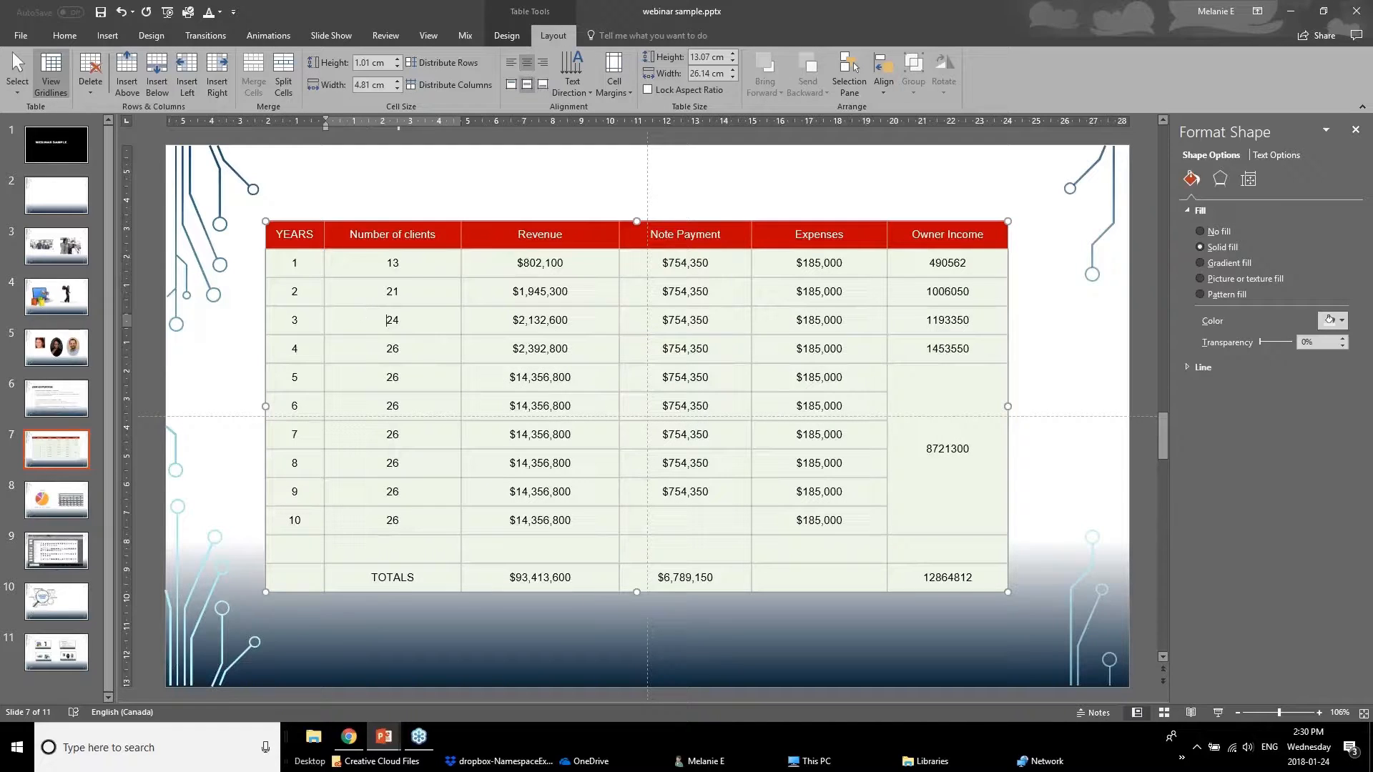
Try rotating the year numbers in the first column by 90° and return them to horizontal text direction.
left_click(406, 269)
left_click_drag(307, 267, 274, 556)
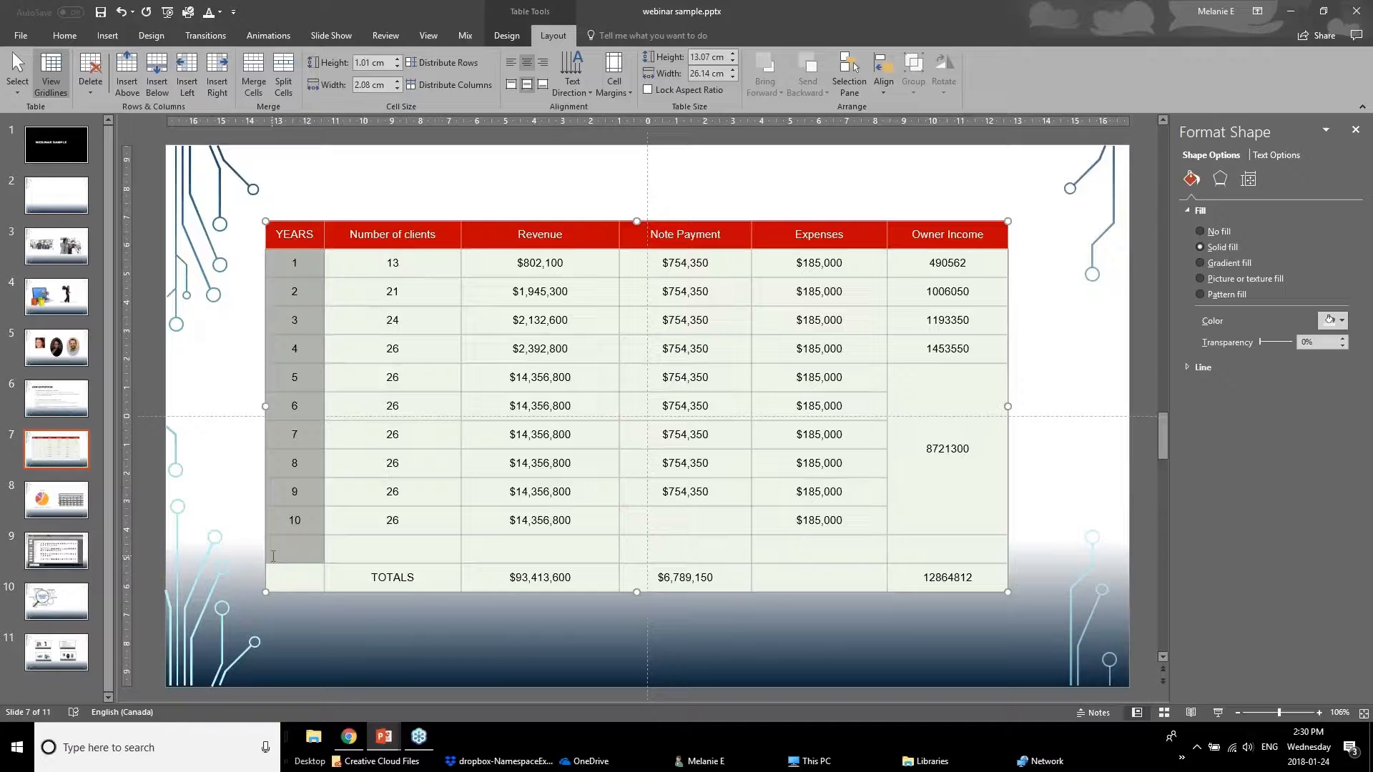
left_click(573, 90)
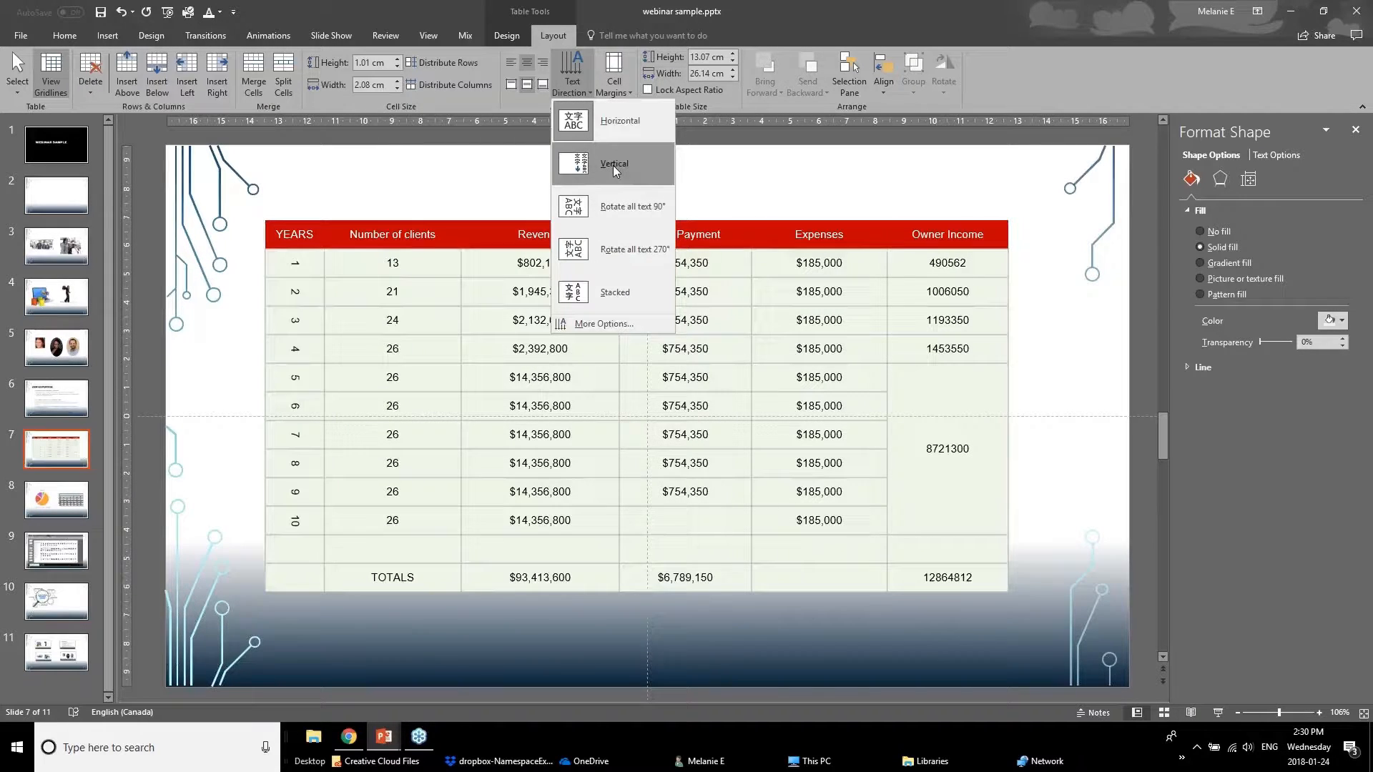
left_click(611, 208)
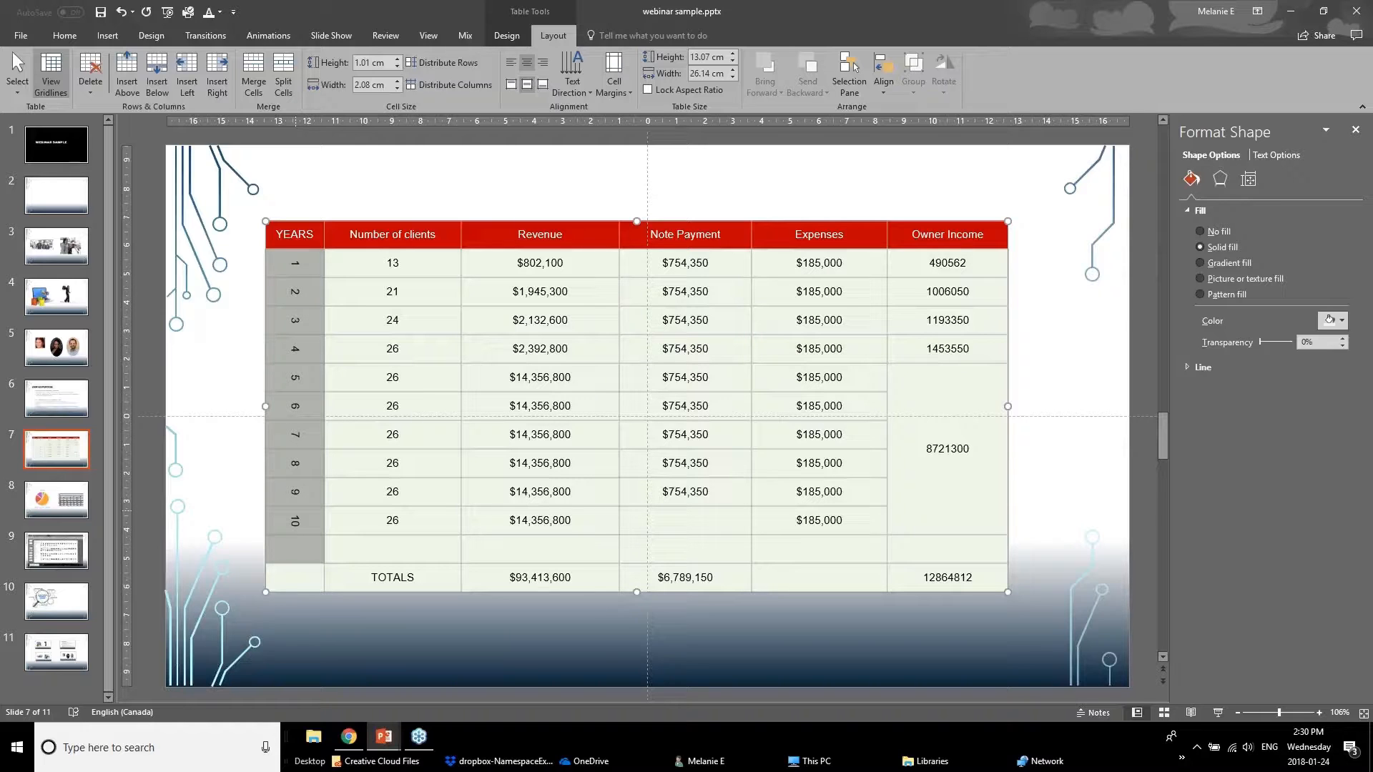
left_click(575, 80)
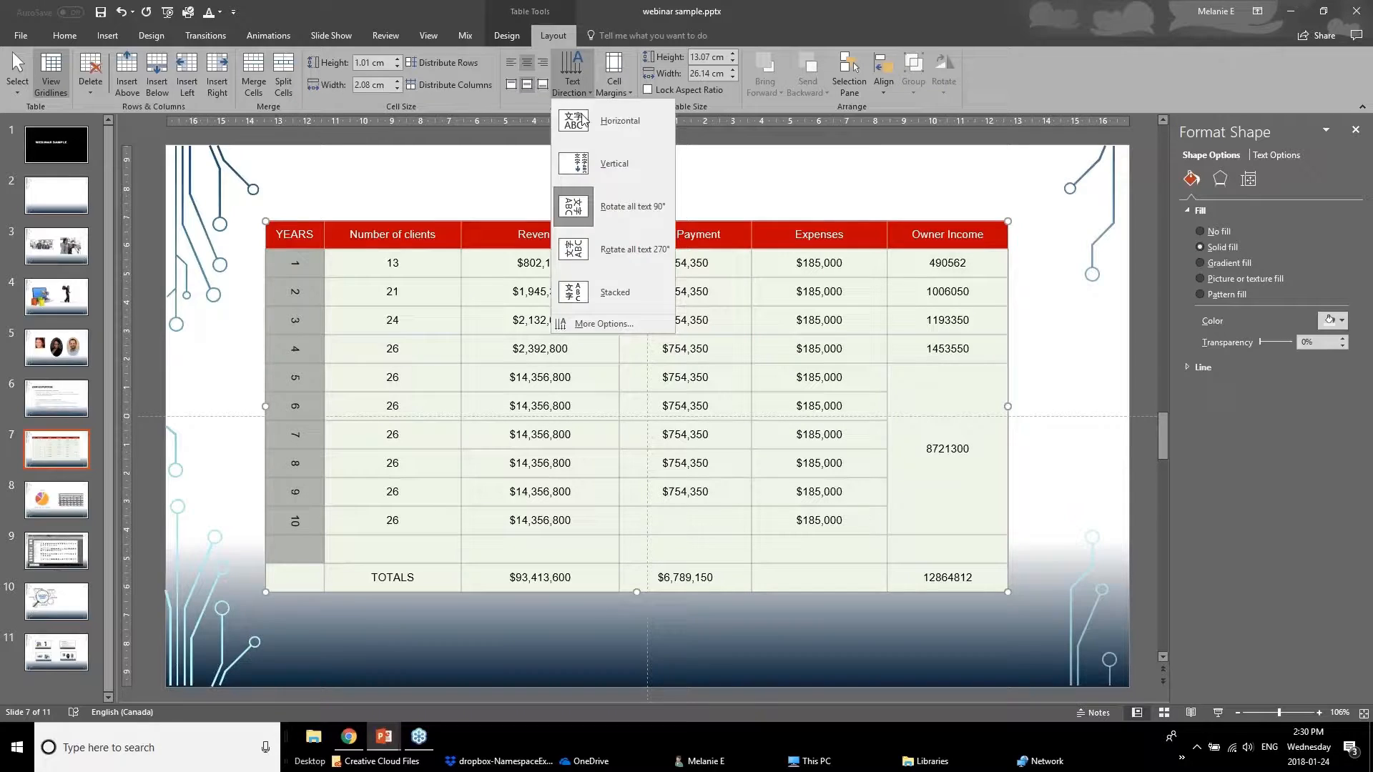
left_click(595, 136)
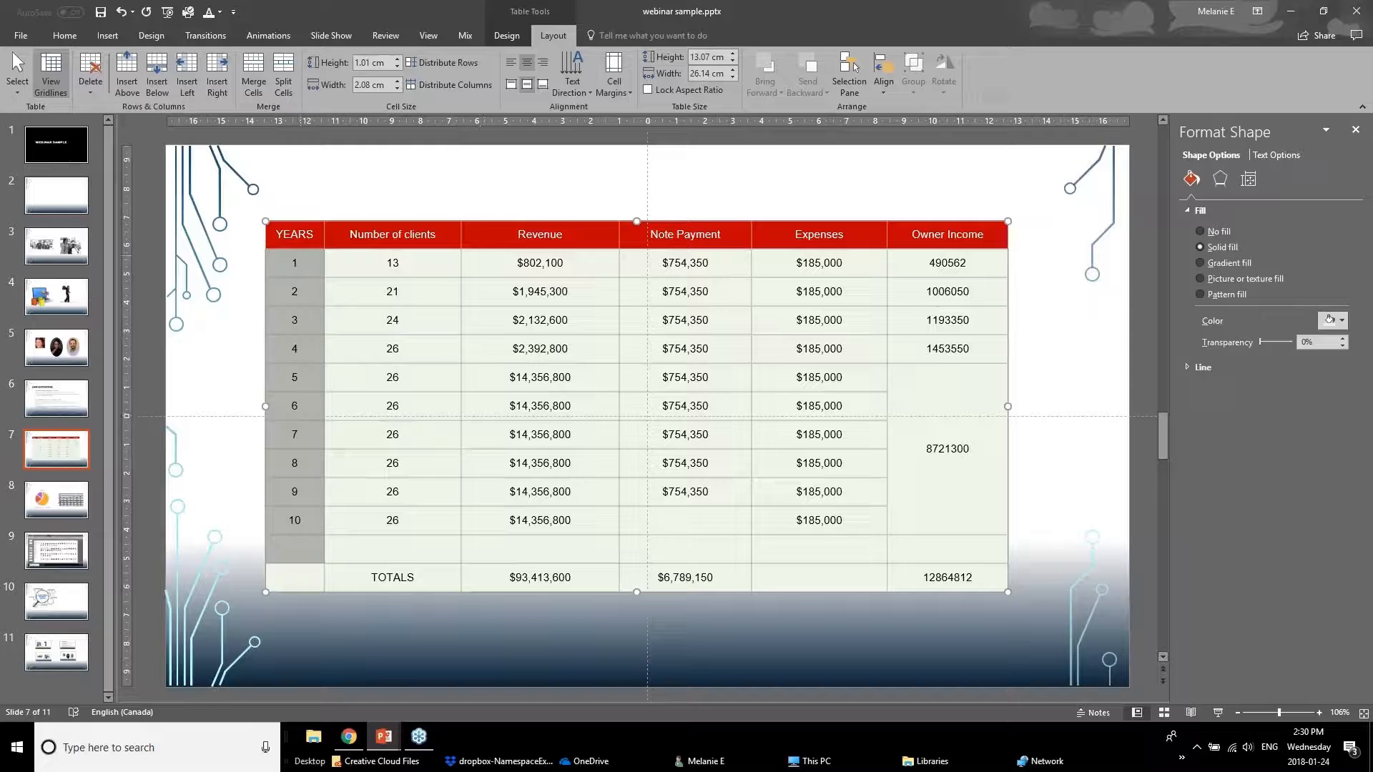
Apply Narrow cell margins to all cells of the table.
left_click(613, 85)
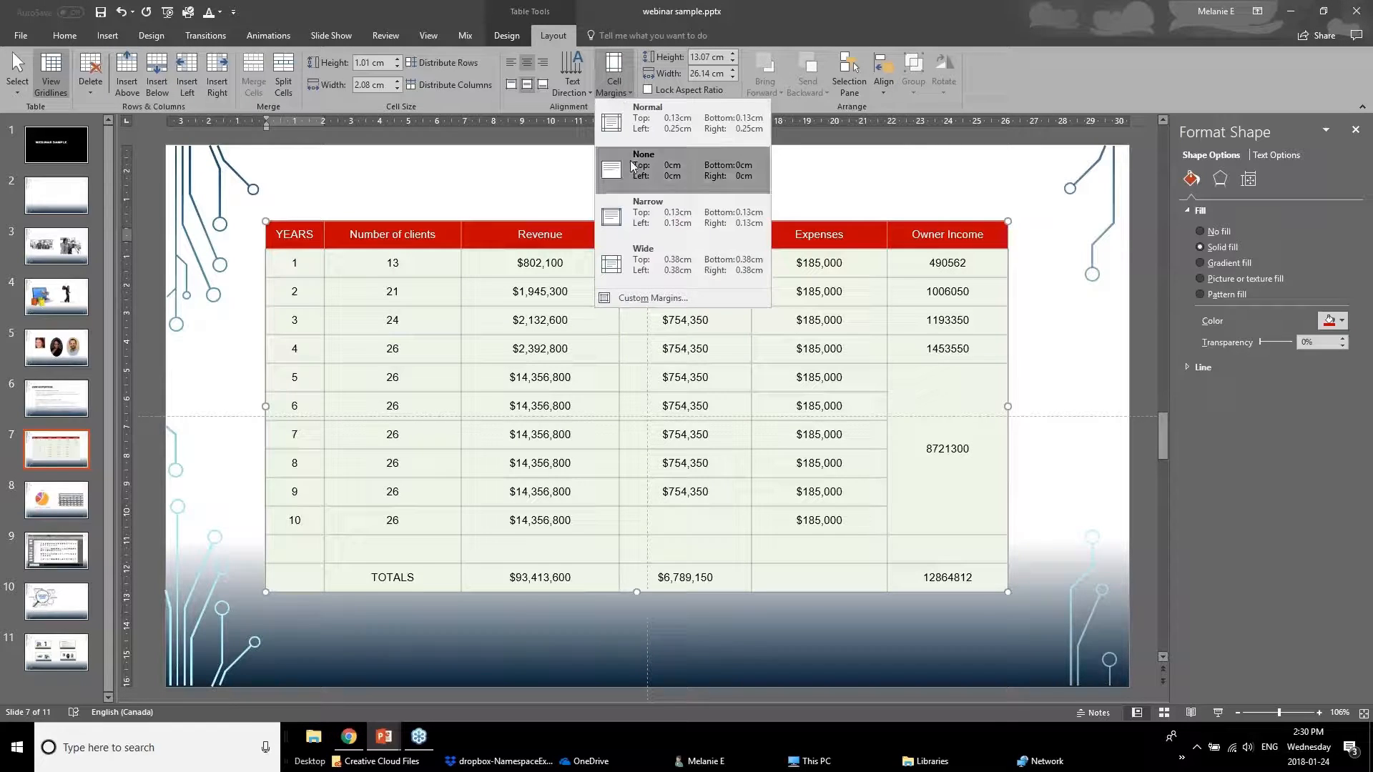
left_click(334, 294)
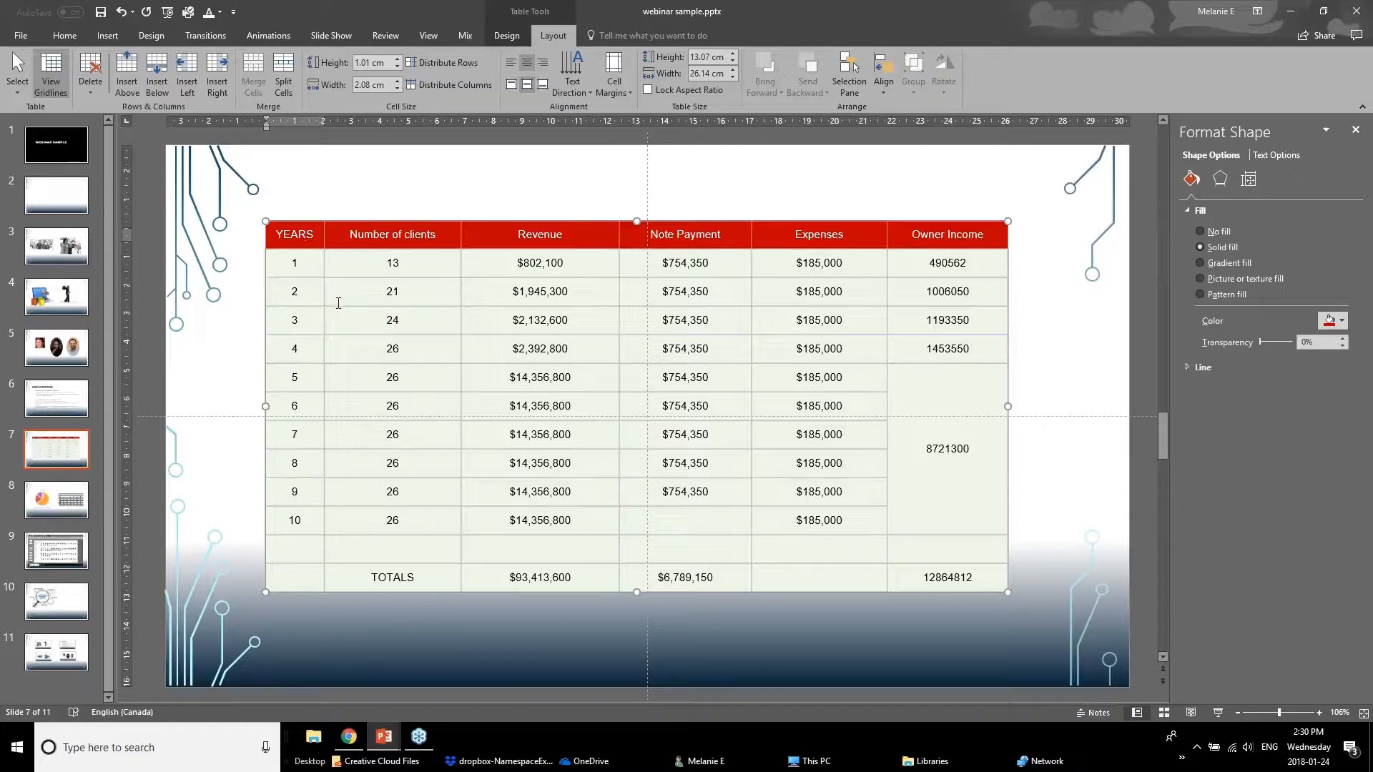
left_click(383, 265)
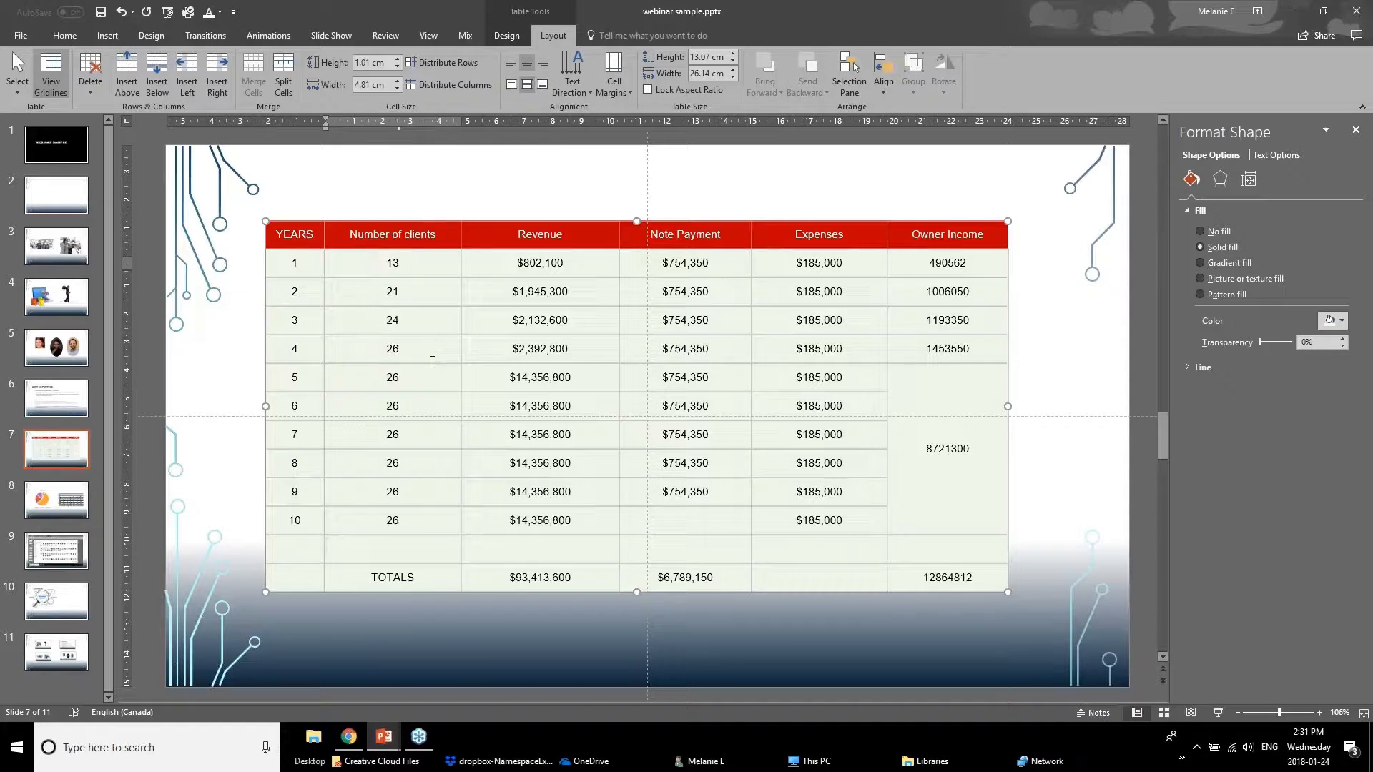
left_click_drag(319, 241, 978, 577)
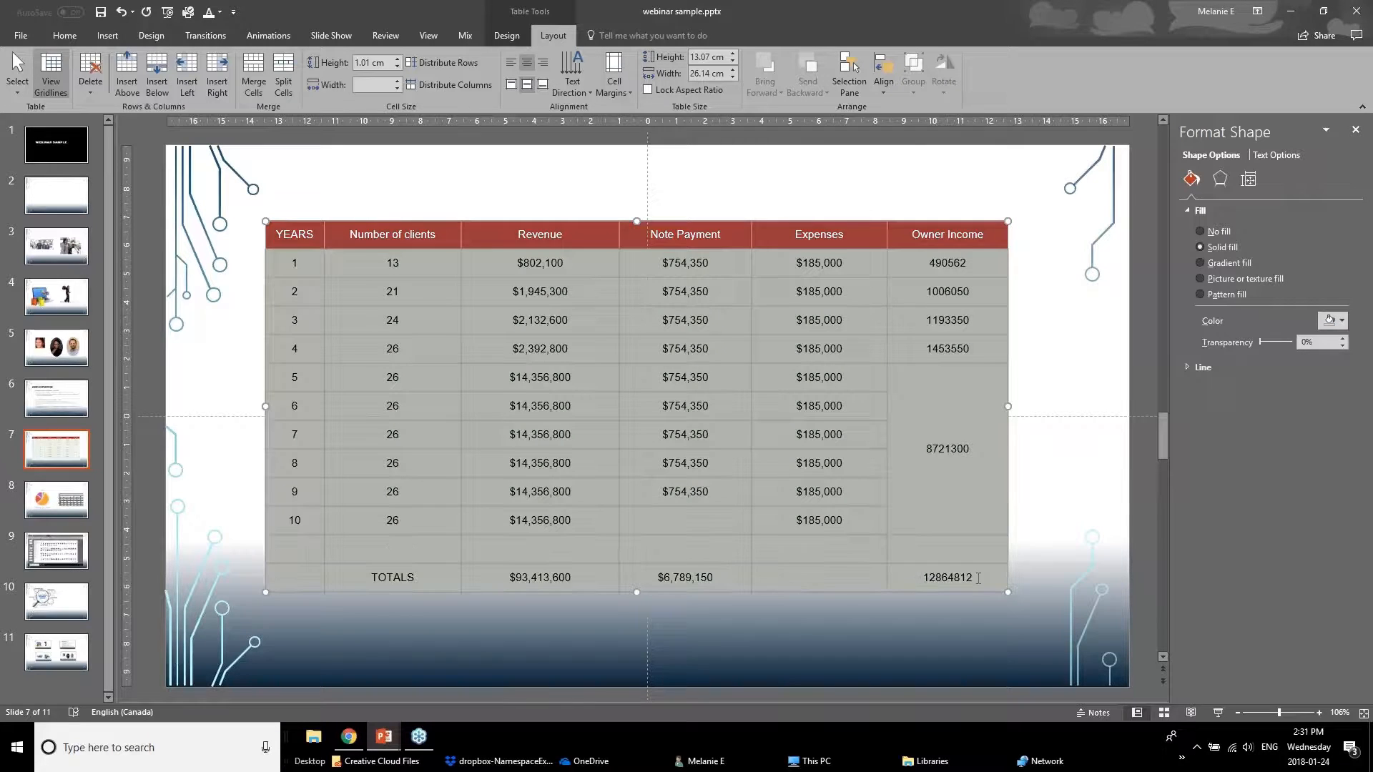
left_click(613, 80)
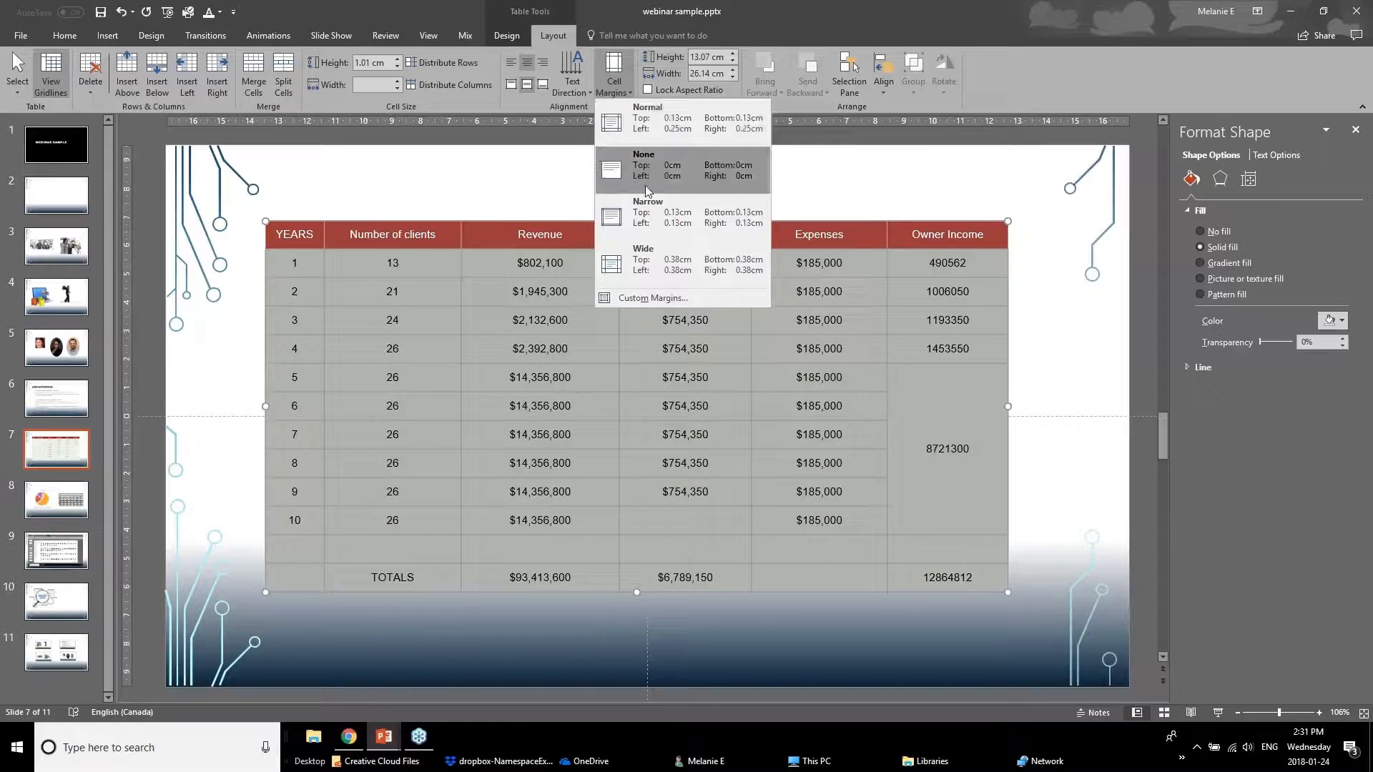
left_click(659, 238)
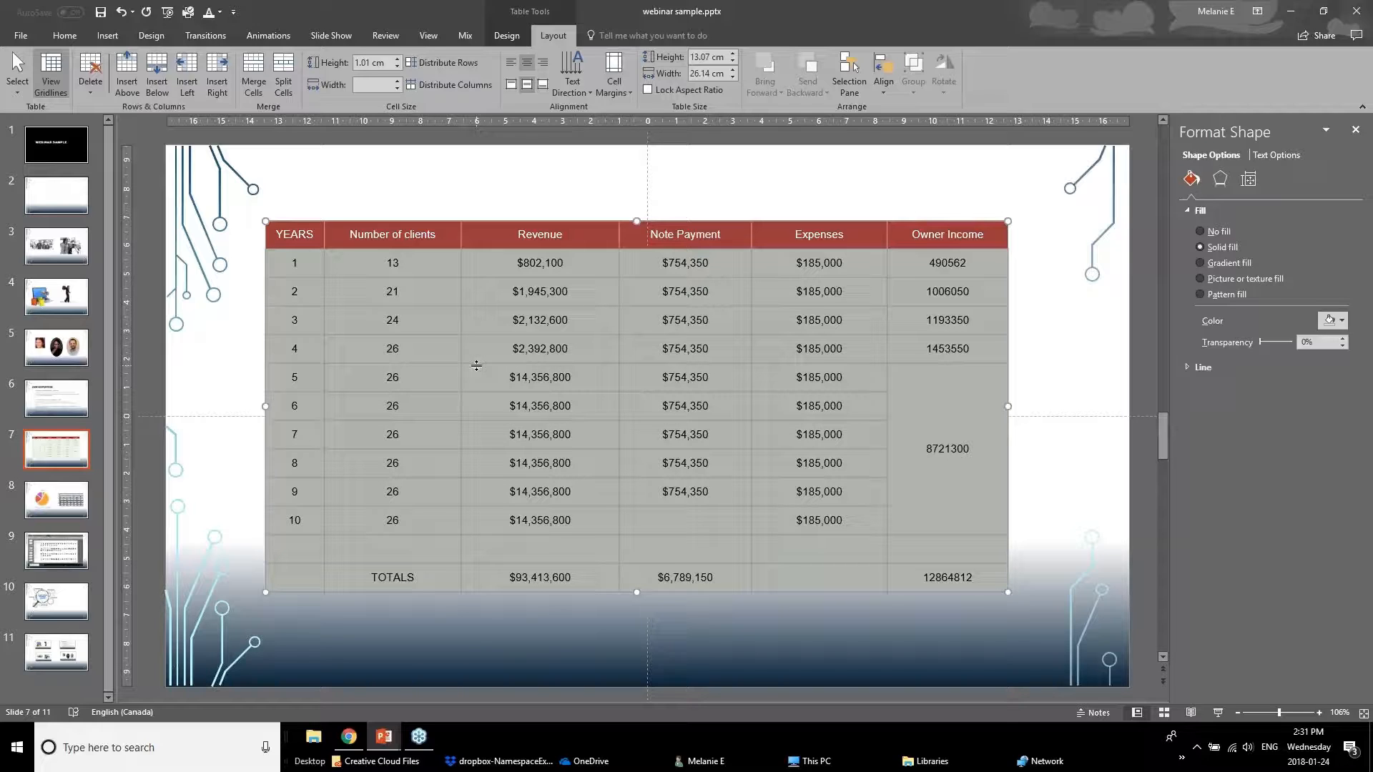
left_click(557, 263)
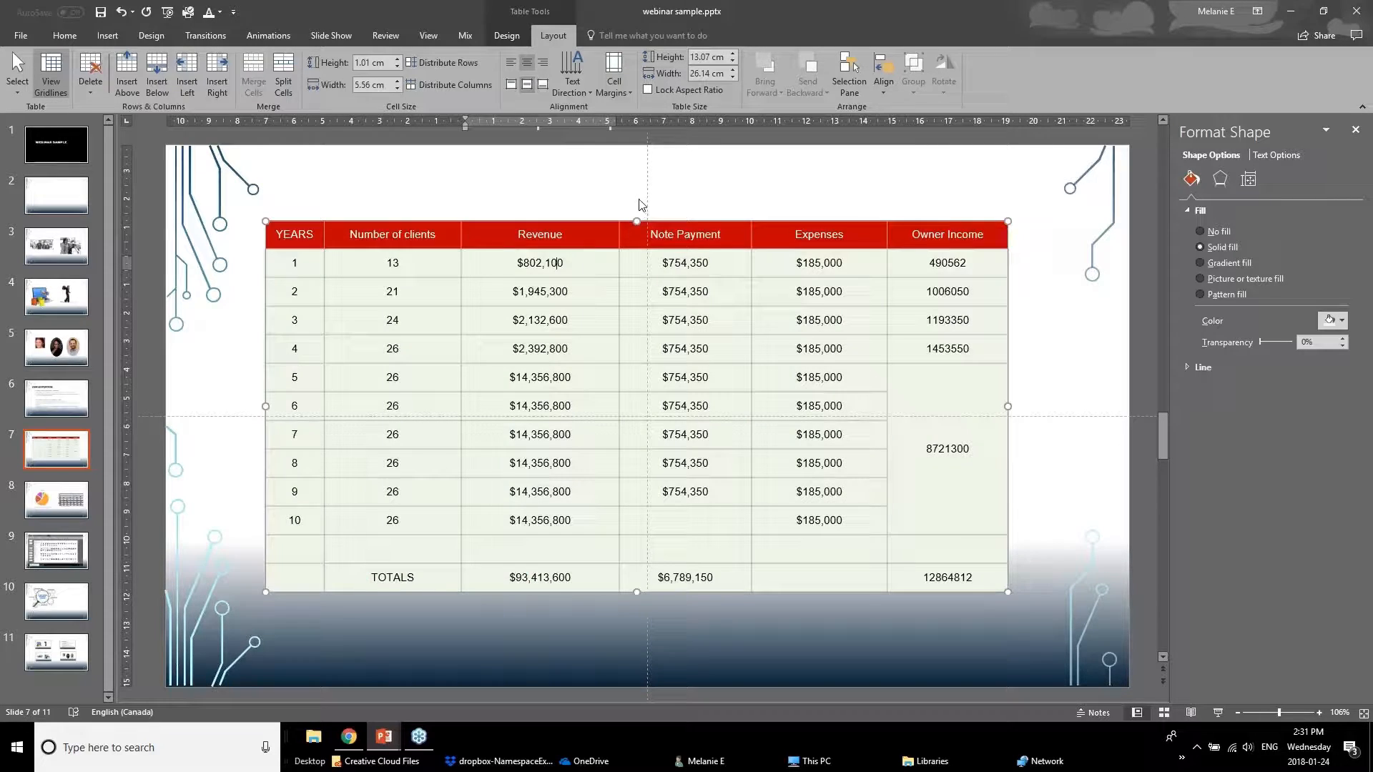
Select the whole table and open its Format Shape settings.
left_click(565, 221)
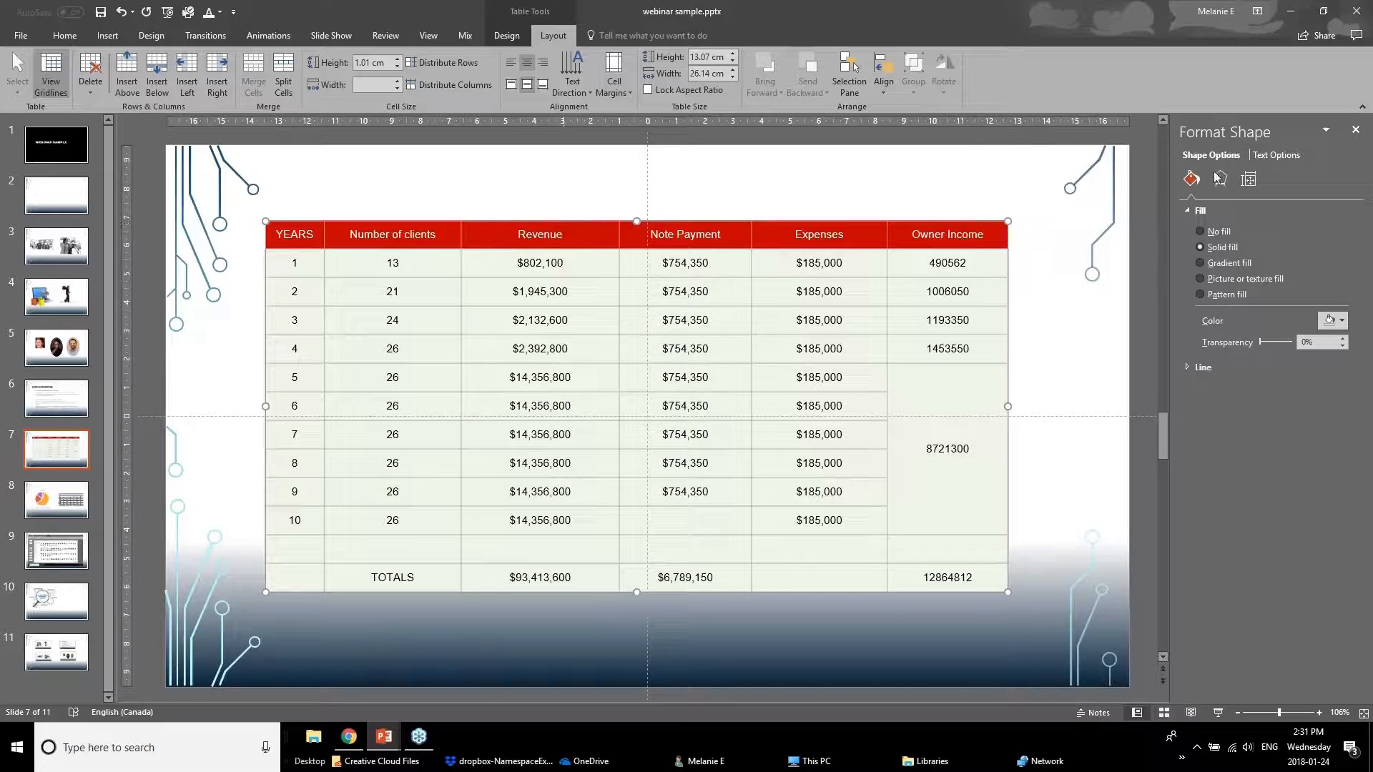
right_click(928, 221)
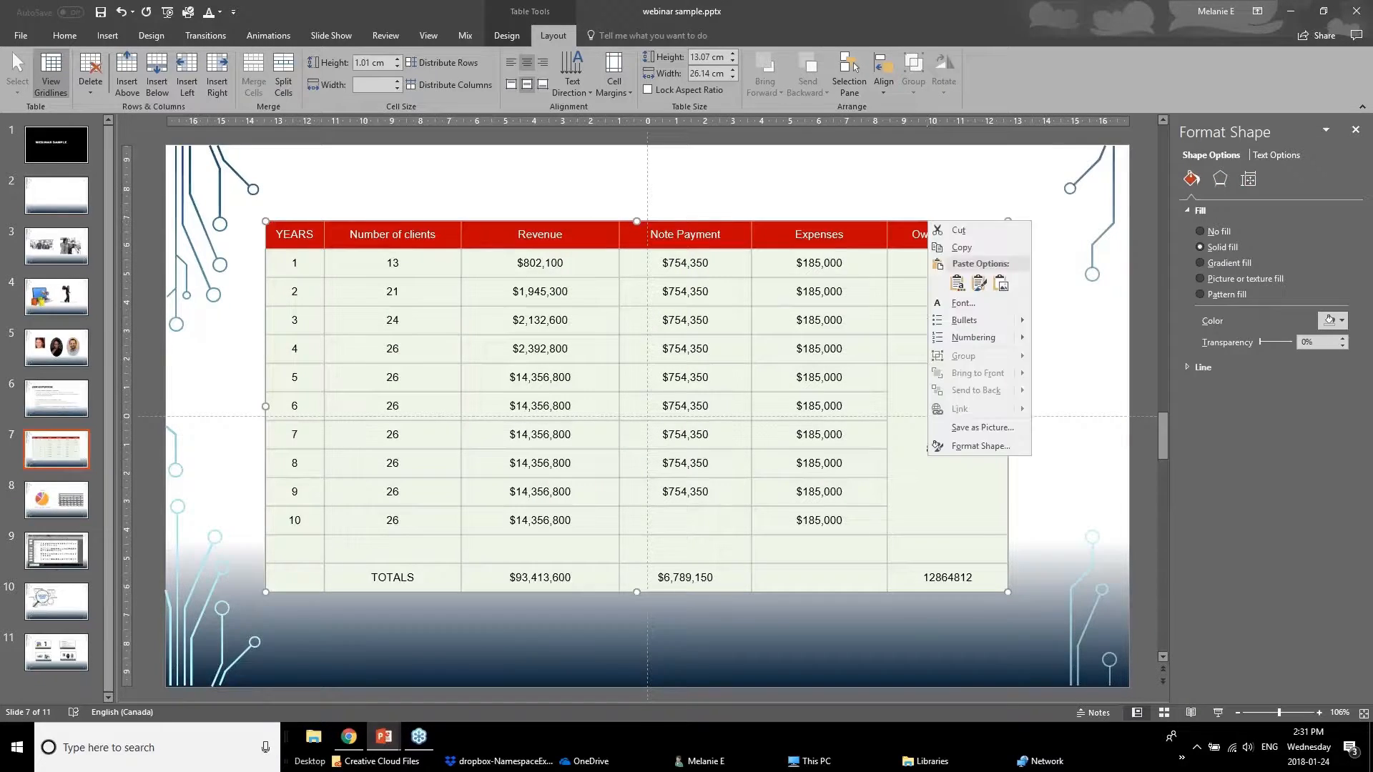
left_click(960, 447)
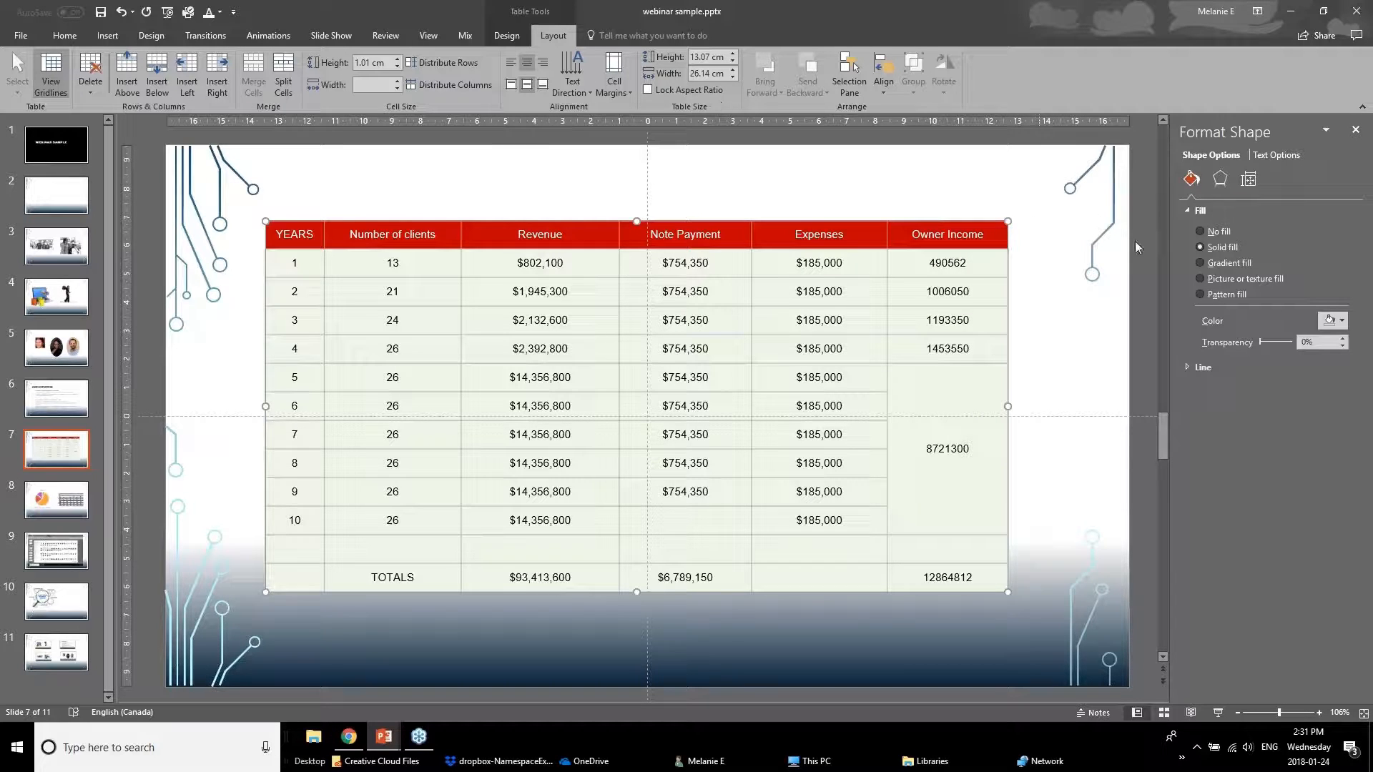
Show the text box options for the table's text and select the TOTALS row.
left_click(1270, 156)
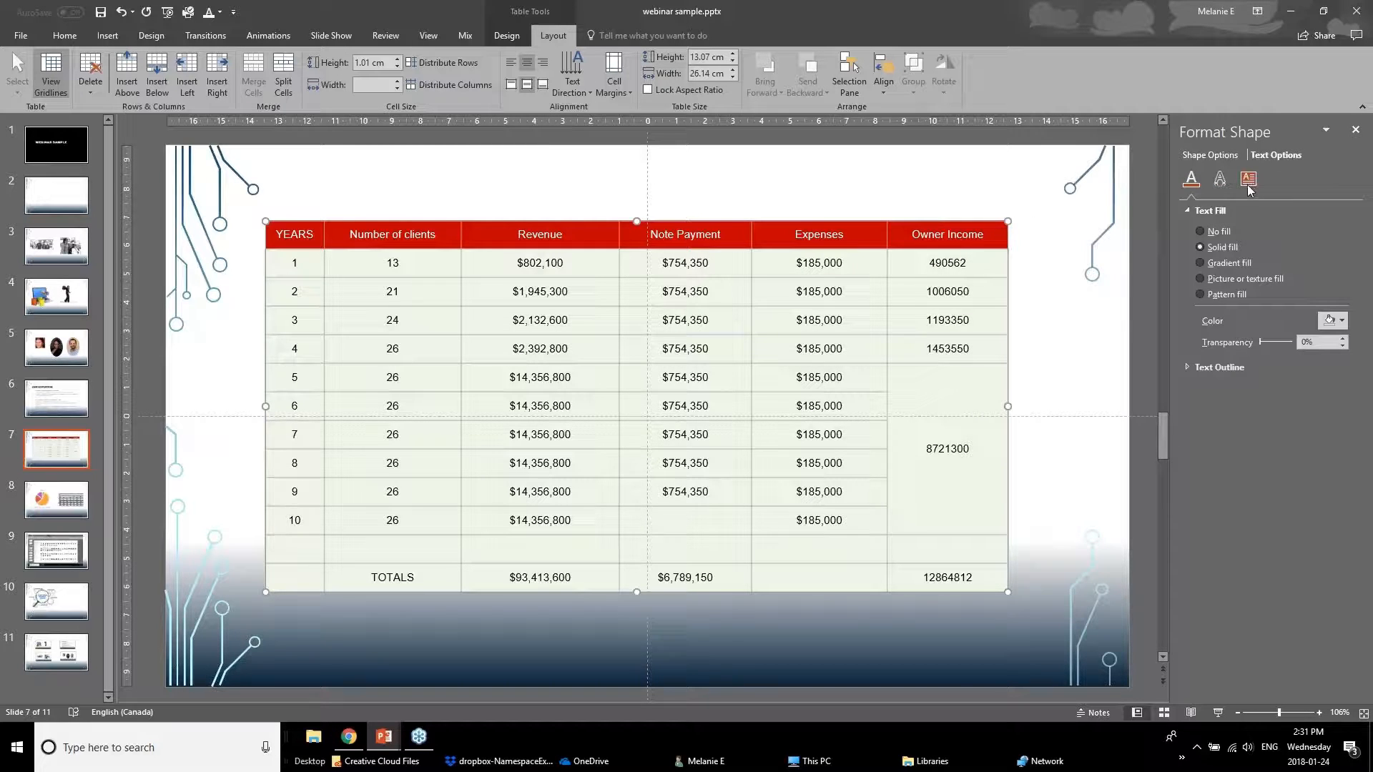
left_click(1246, 183)
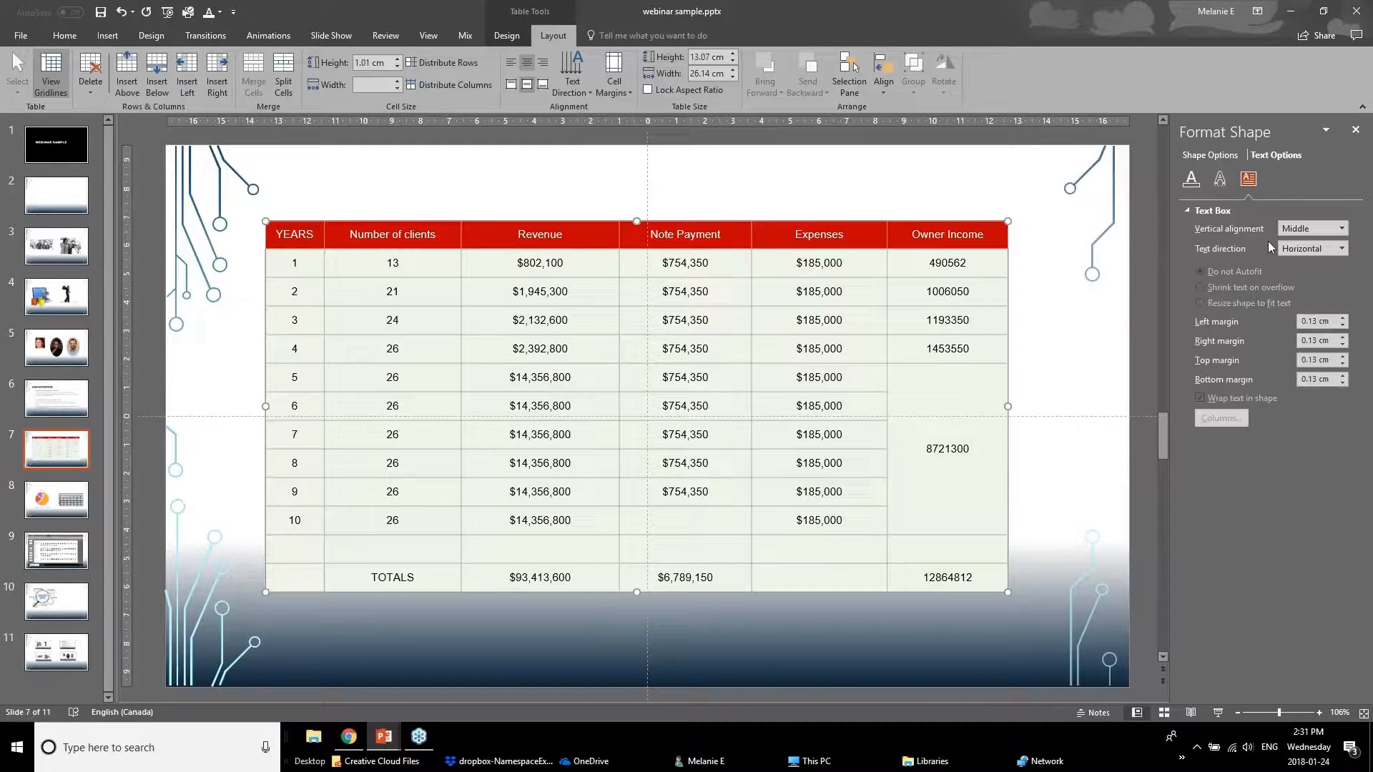
left_click(769, 293)
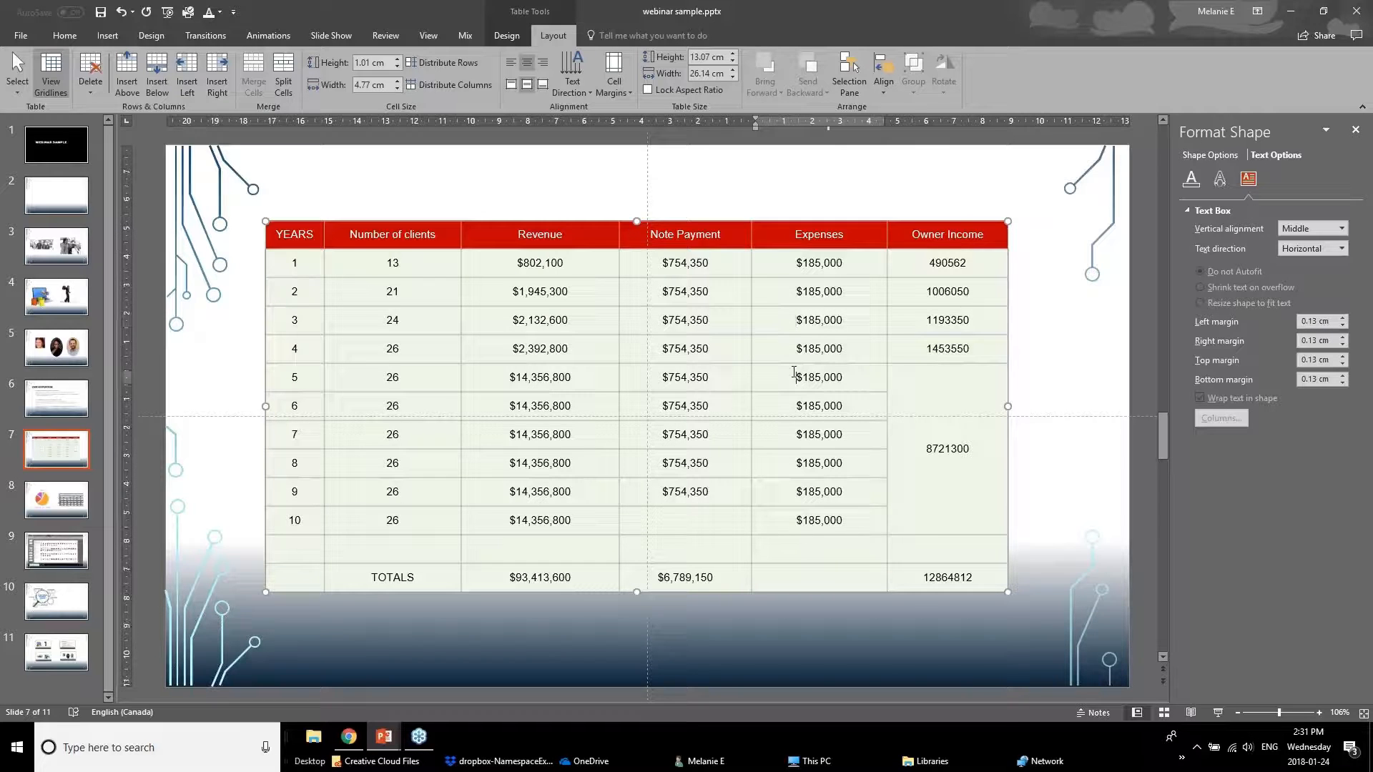
left_click_drag(912, 392, 927, 534)
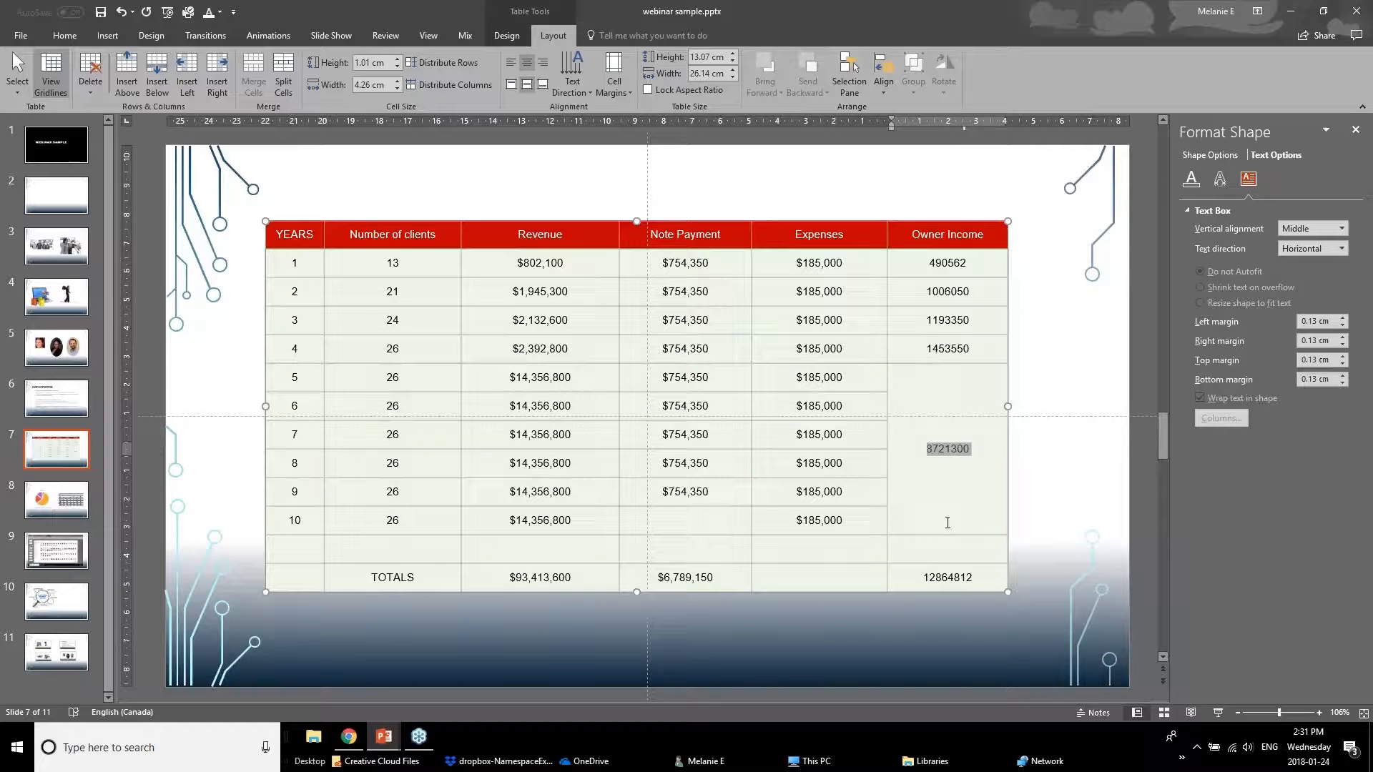
left_click_drag(959, 580, 310, 582)
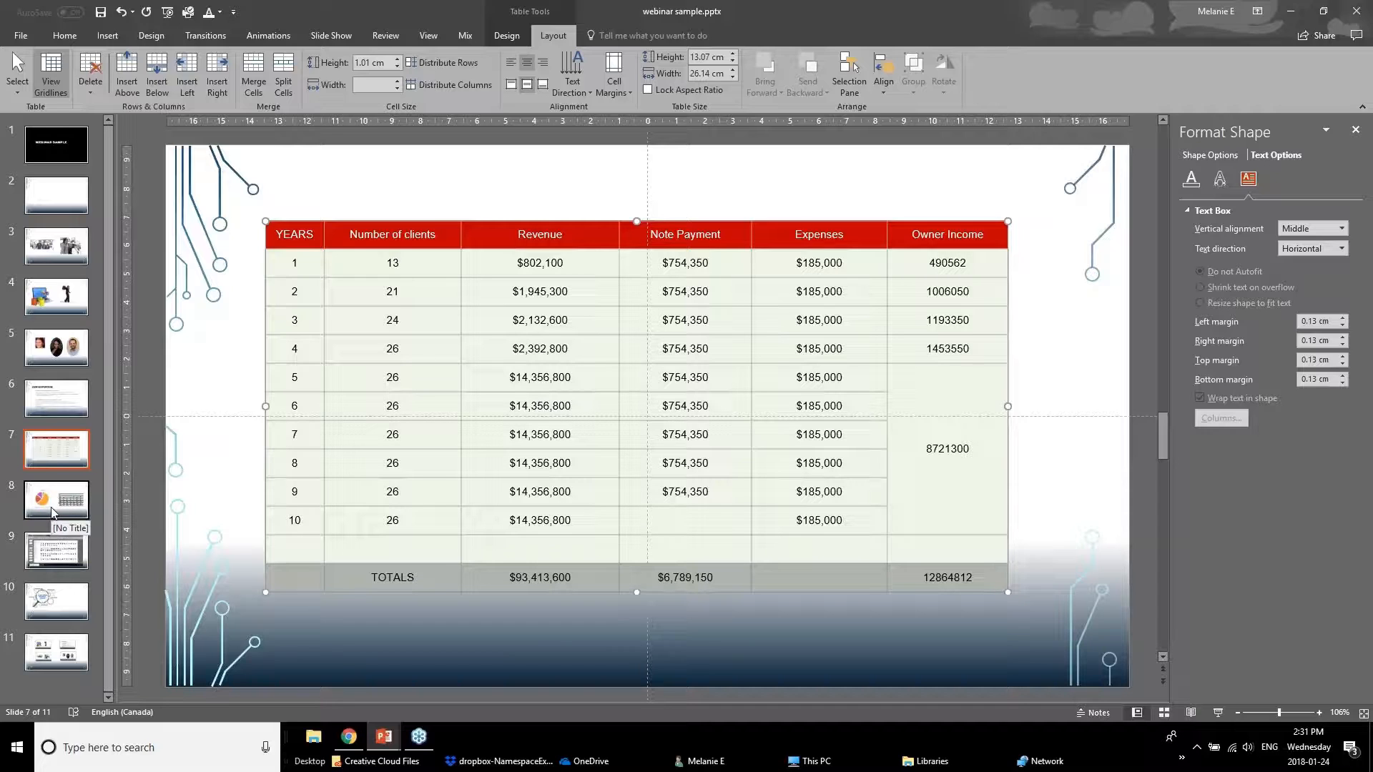
Switch to the Powerpoint Webinar January 2018 v1 presentation and show the Better Looking Graphs slide.
mouse_move(386, 737)
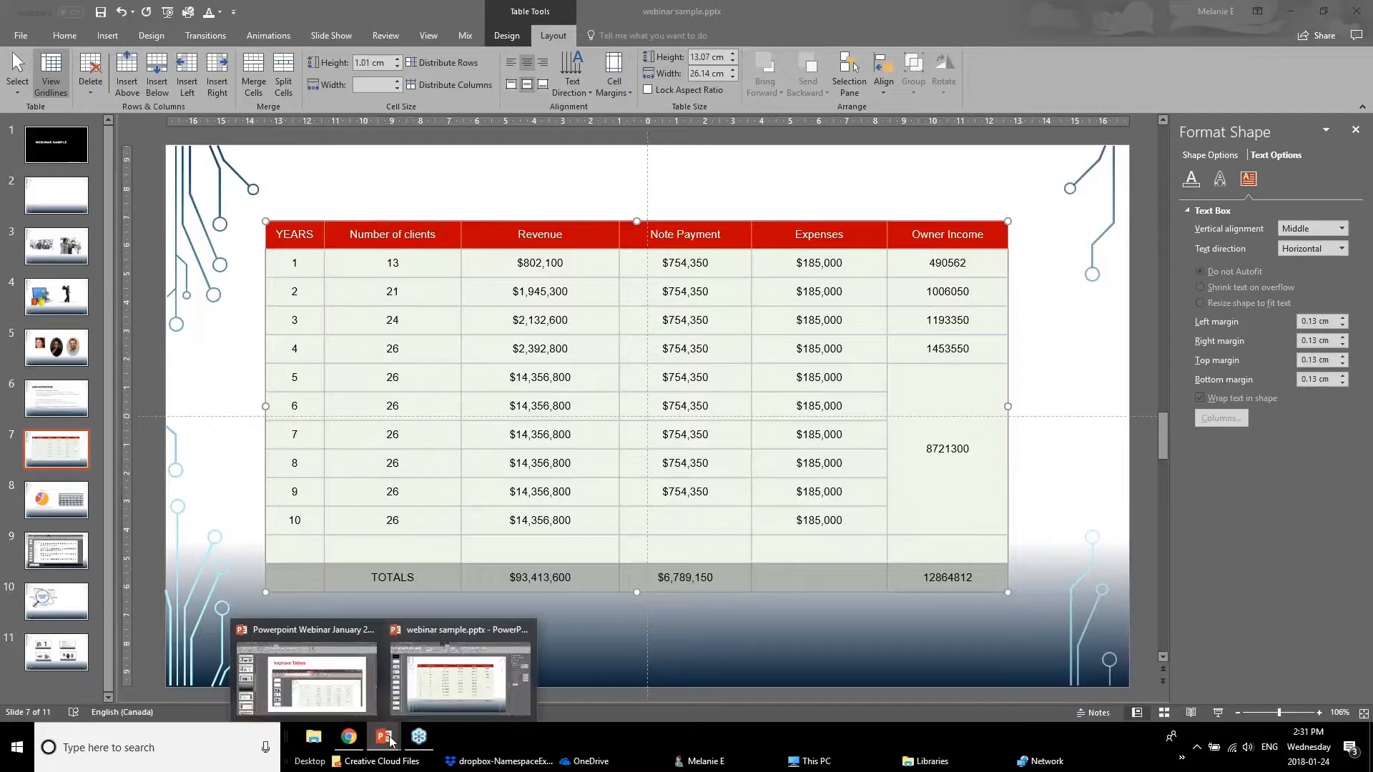
left_click(312, 679)
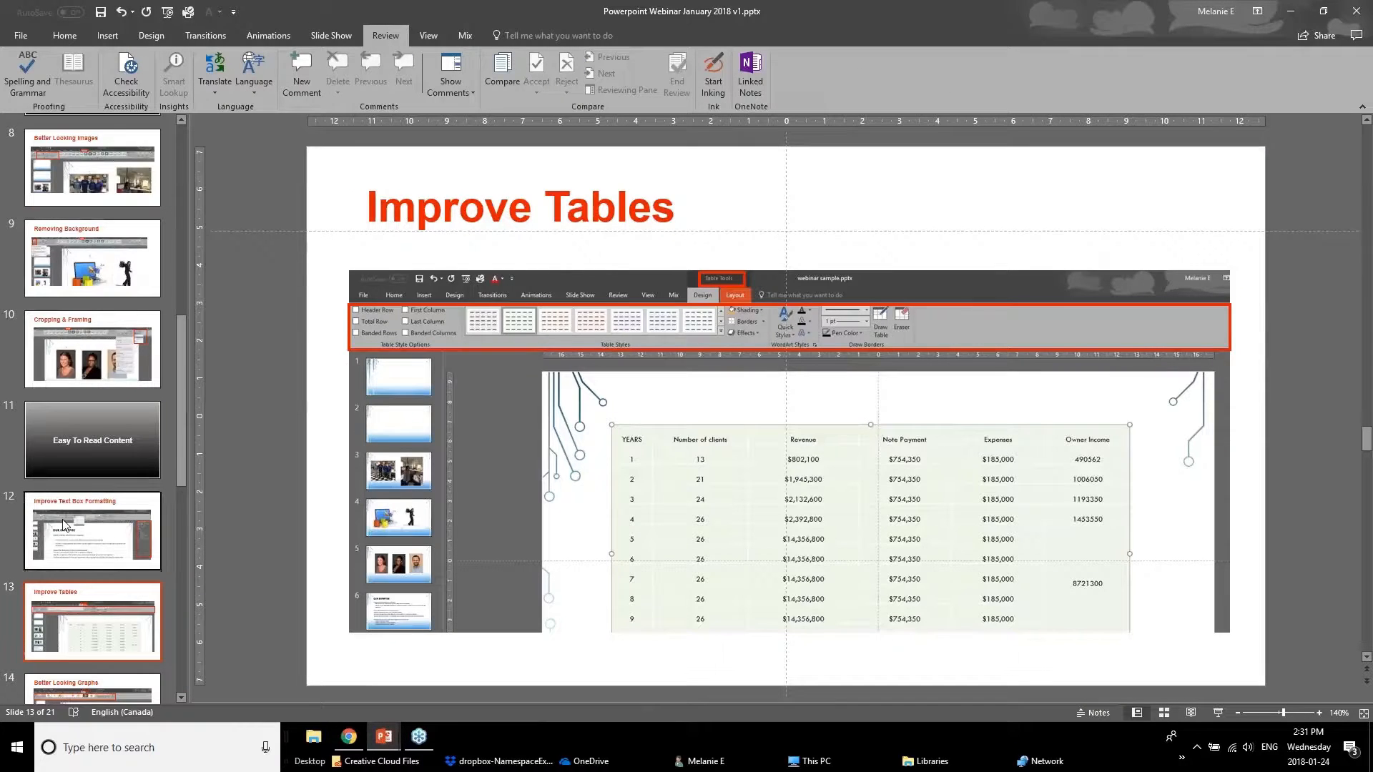
scroll(61, 572, "down", 1)
left_click(68, 622)
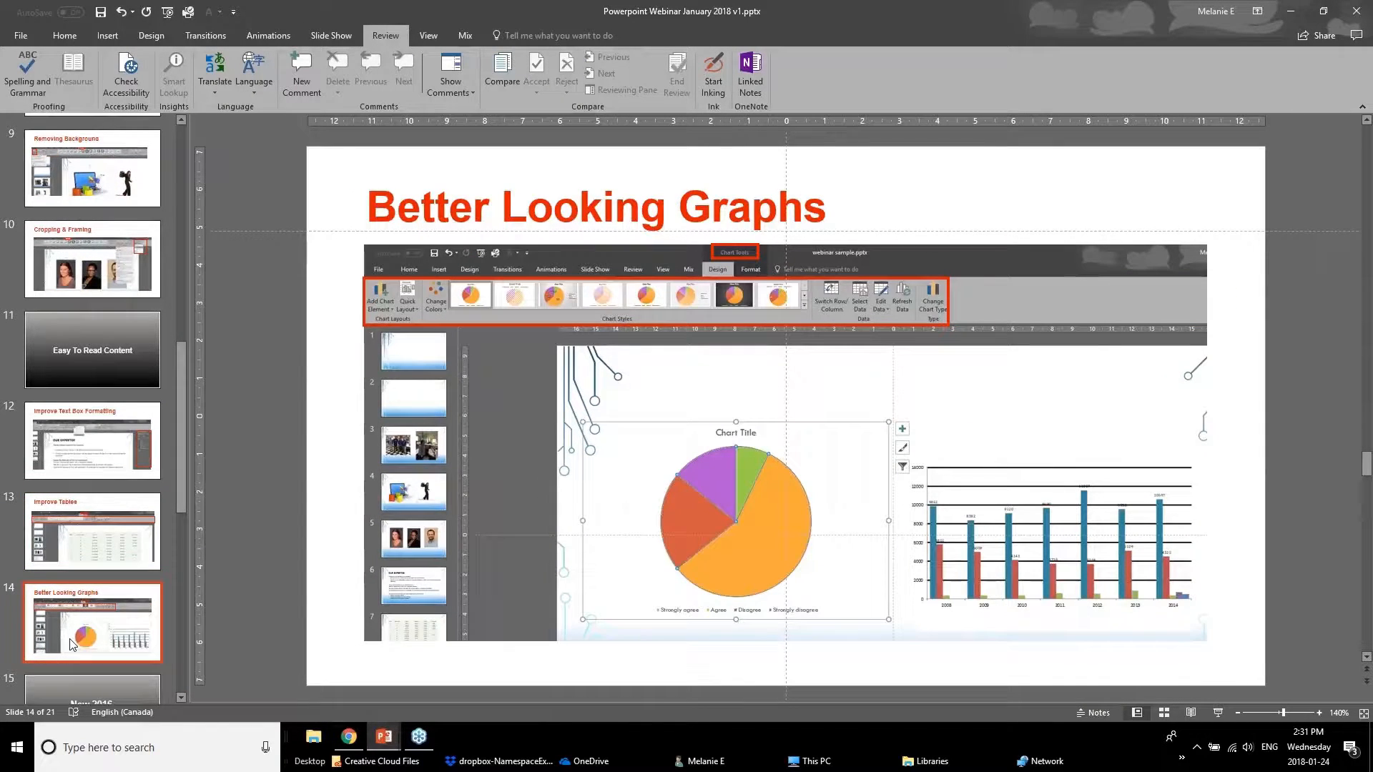
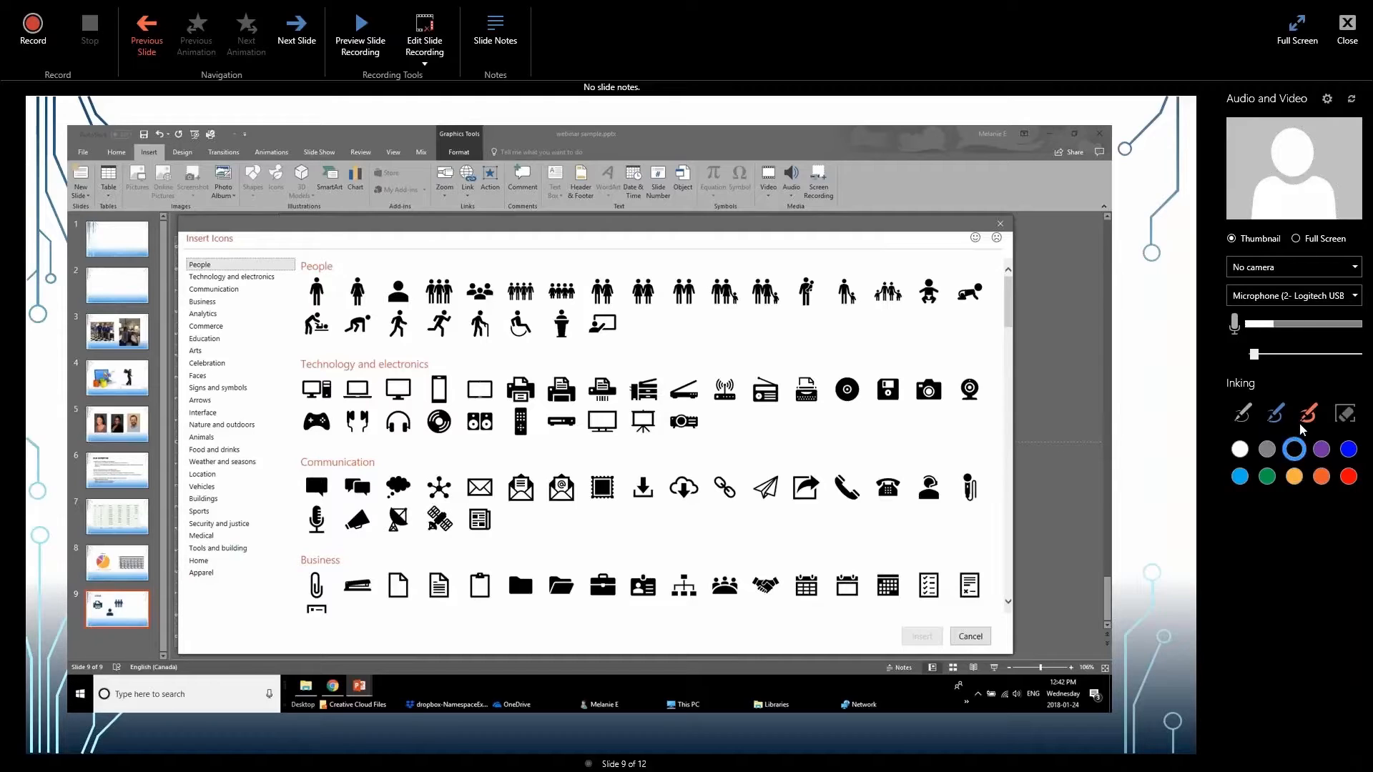
Set the slide recording's inking colour to orange and choose the first pen.
left_click(1322, 474)
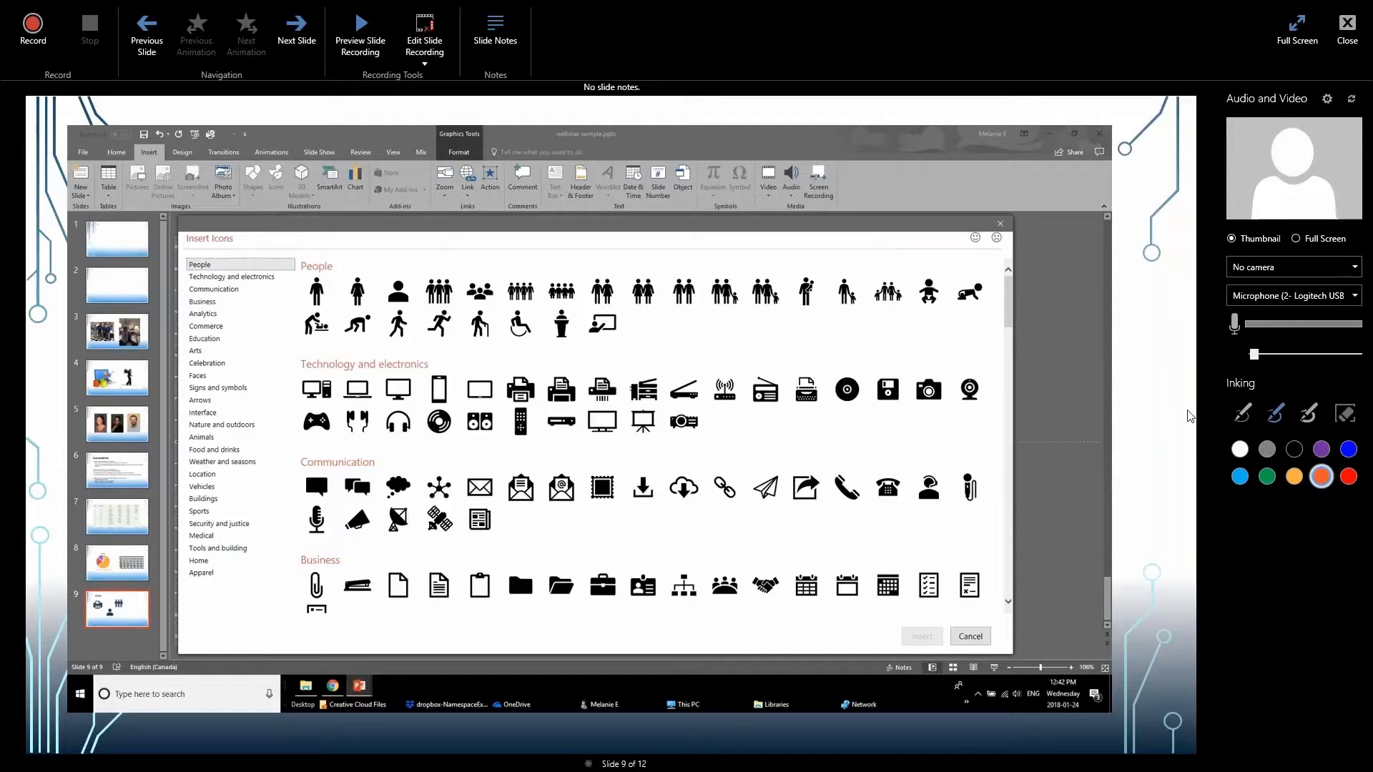
left_click(1322, 475)
left_click(1243, 417)
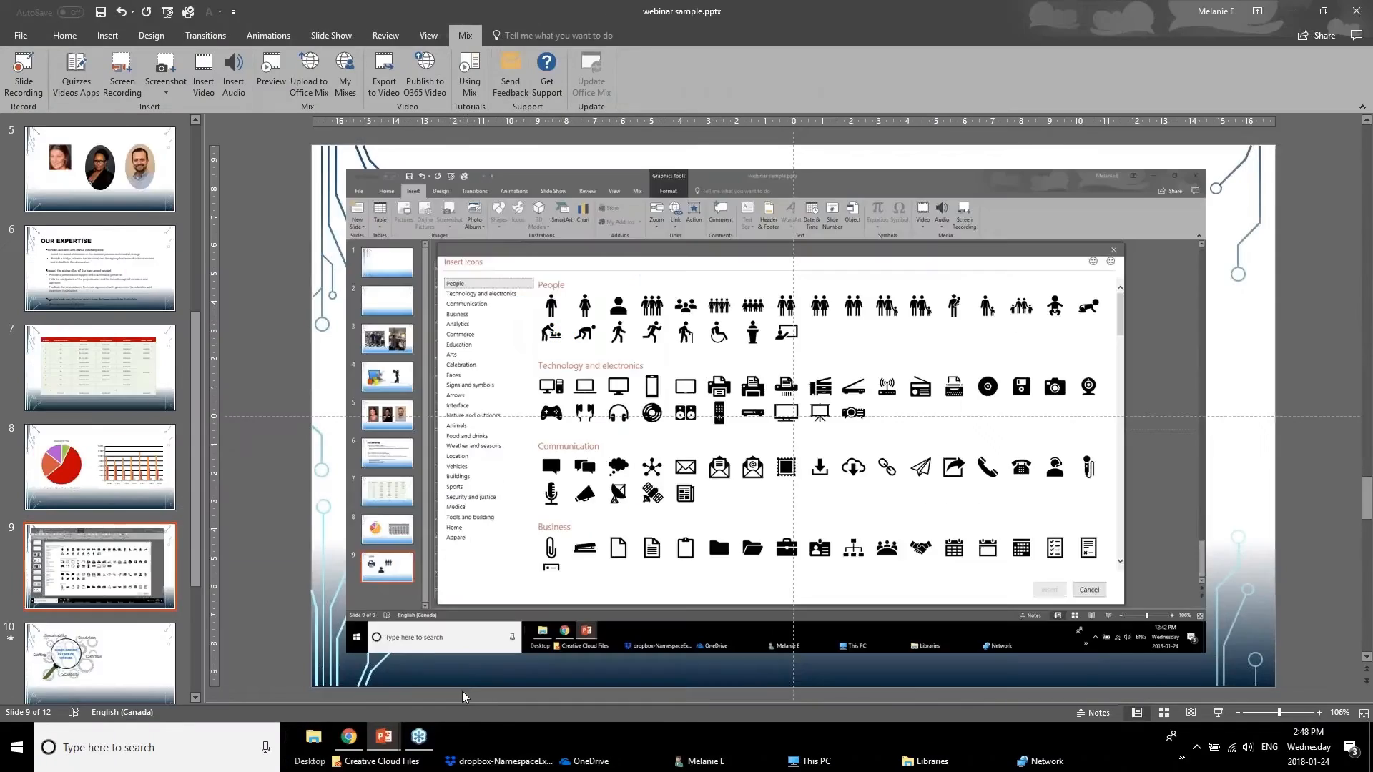
Expand the notes area below the slide, and check the magnifying-glass slide in the slide show and the recording view.
left_click_drag(481, 678, 485, 555)
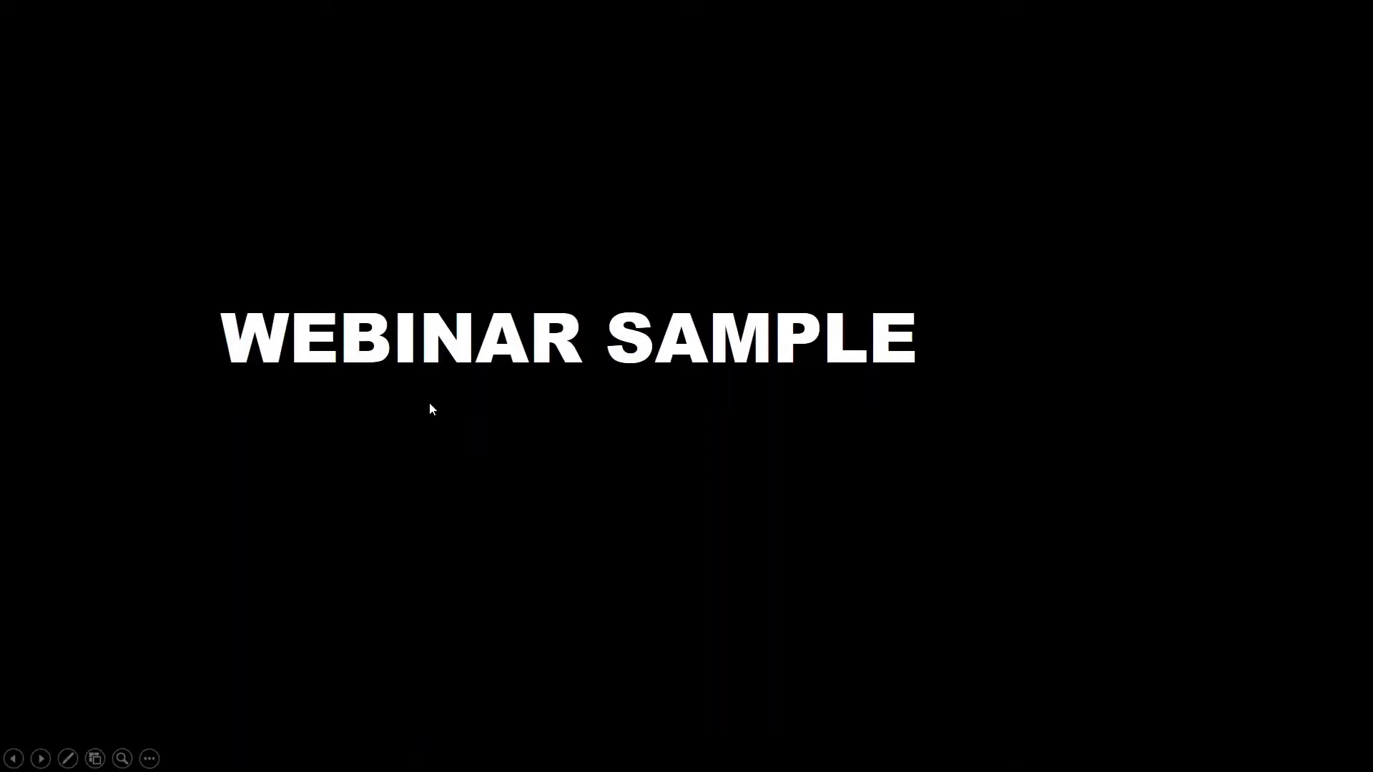
left_click(525, 541)
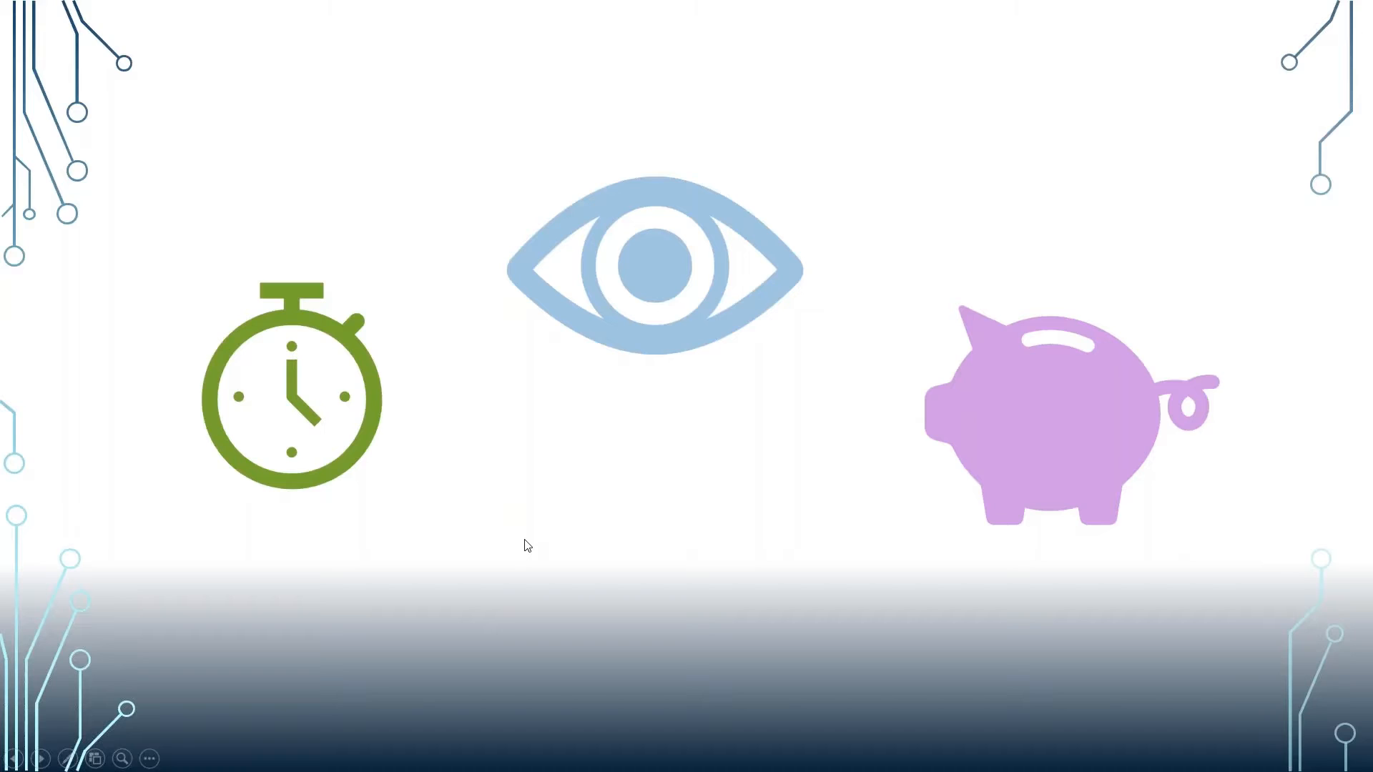
left_click(527, 542)
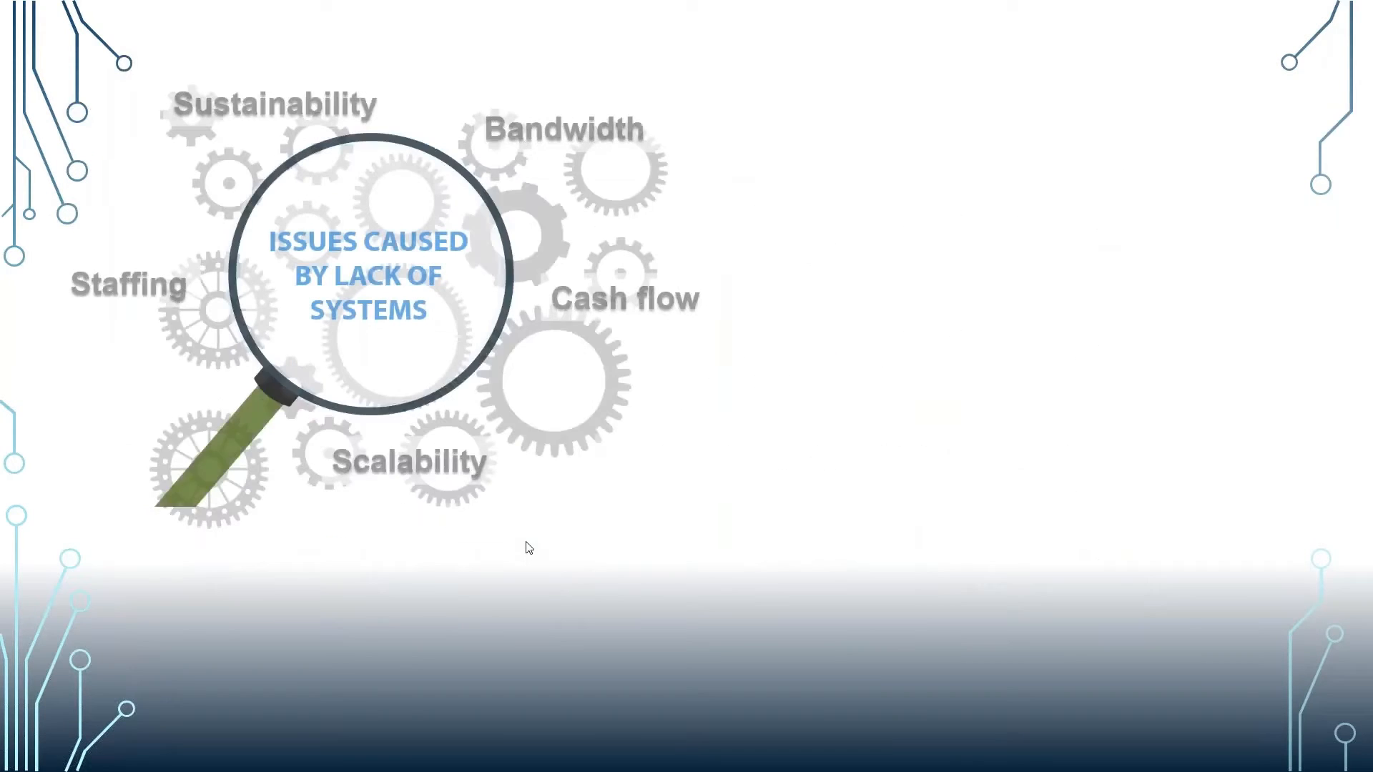
key("Escape")
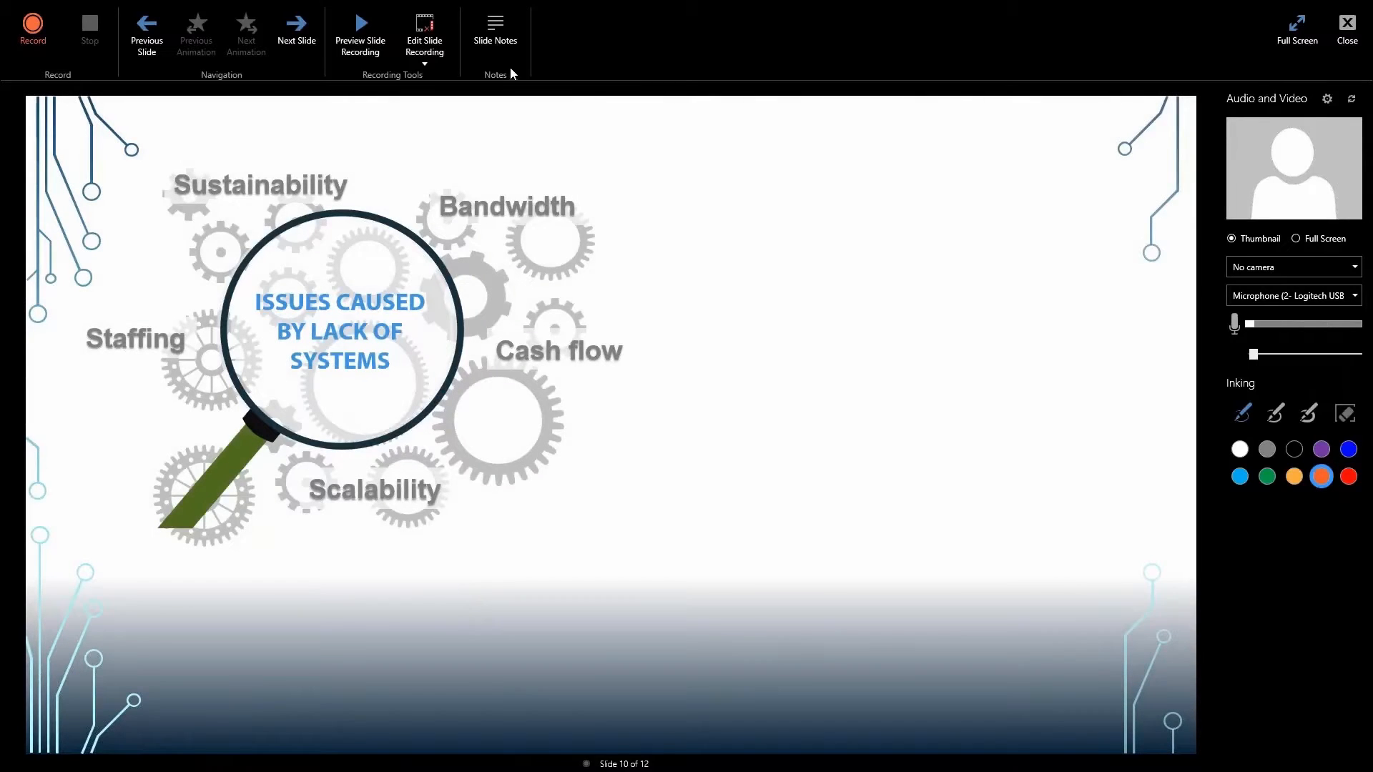
left_click(509, 68)
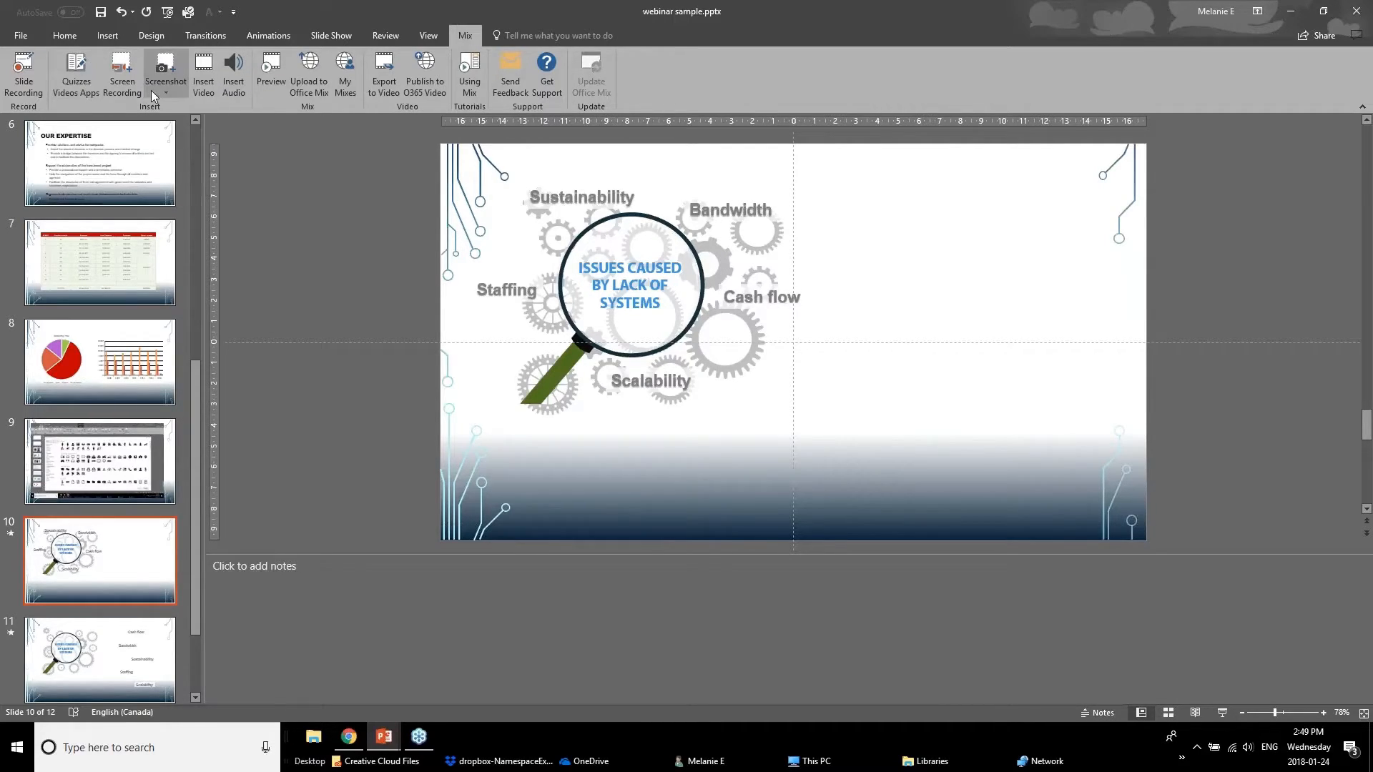
Look over the quiz, poll and other Lab Office Add-ins available for the slides.
left_click(77, 89)
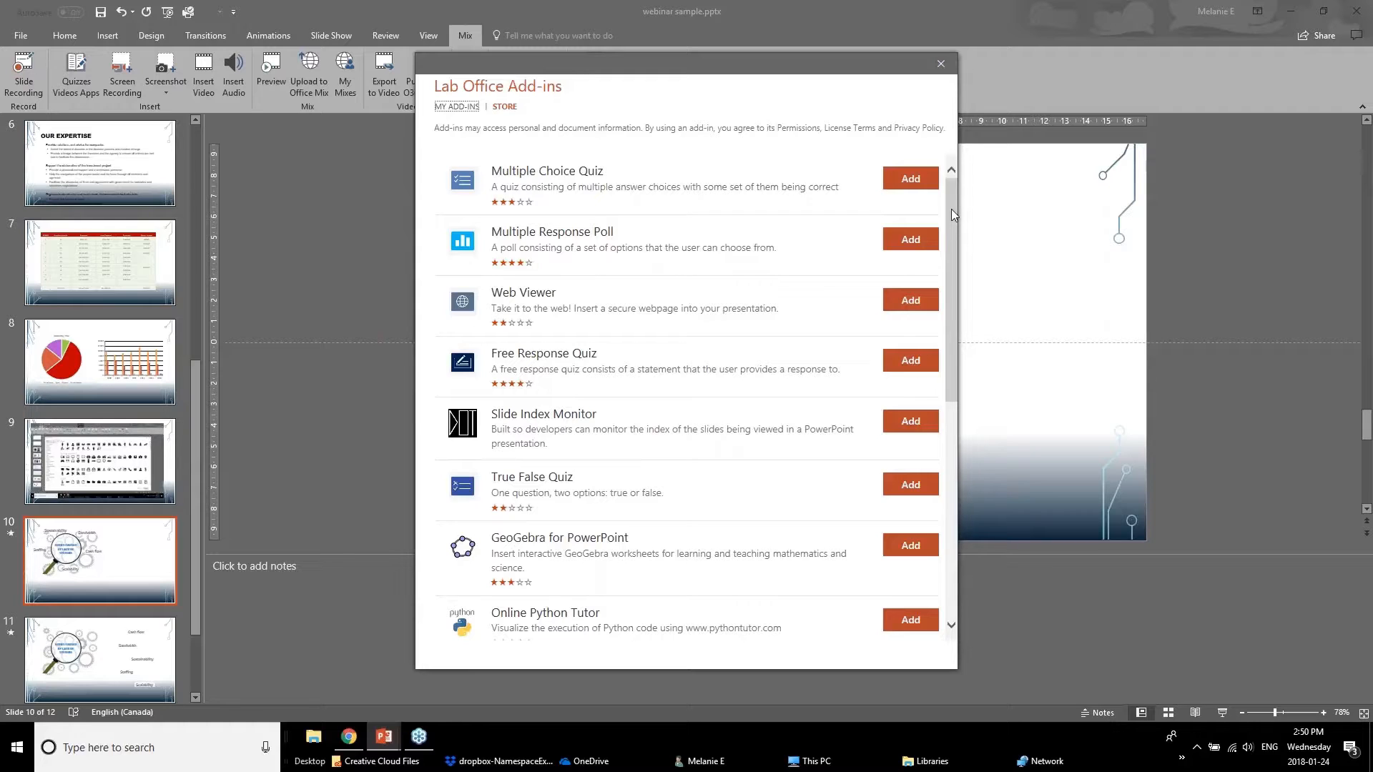
left_click(944, 63)
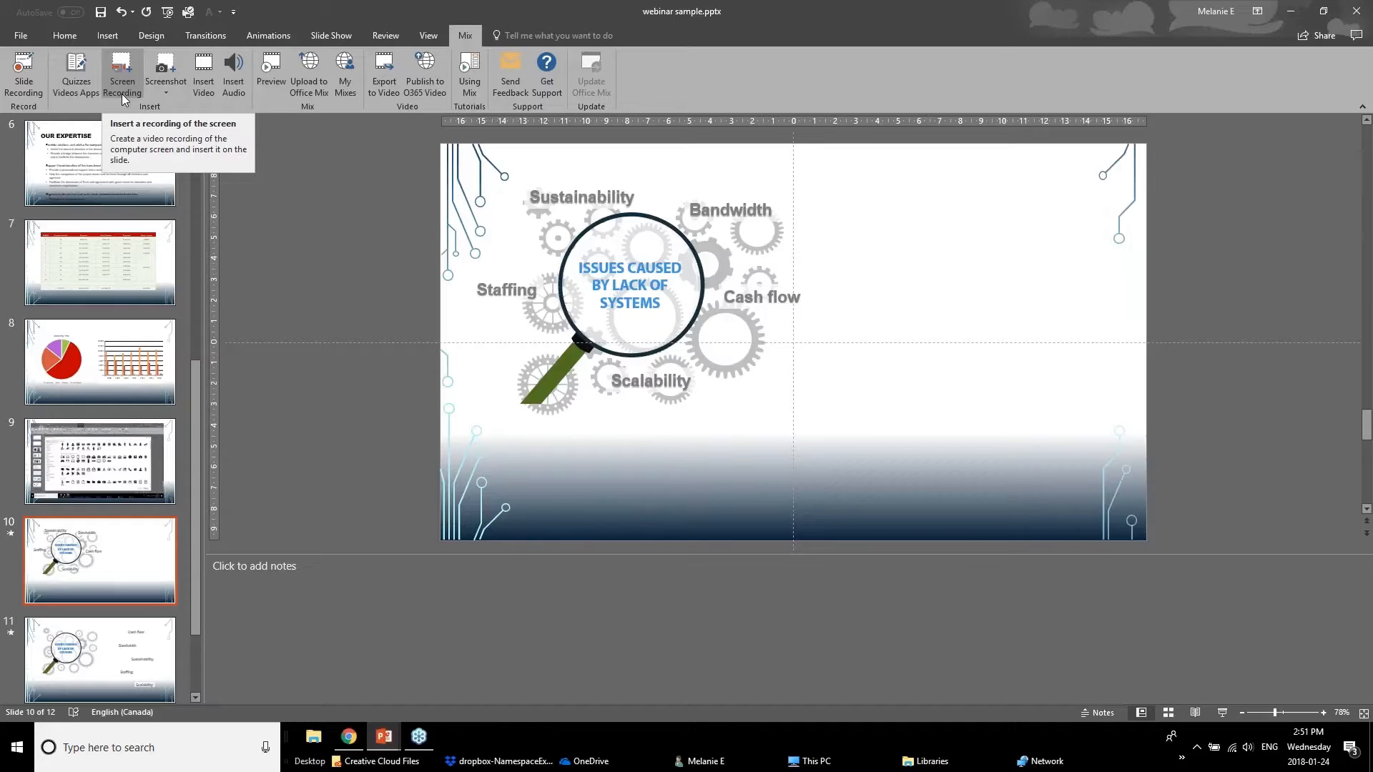
Insert a screen clipping of the New MIX Extension window on slide 10 and scale it to about 28.3 × 15.3 cm.
left_click(171, 75)
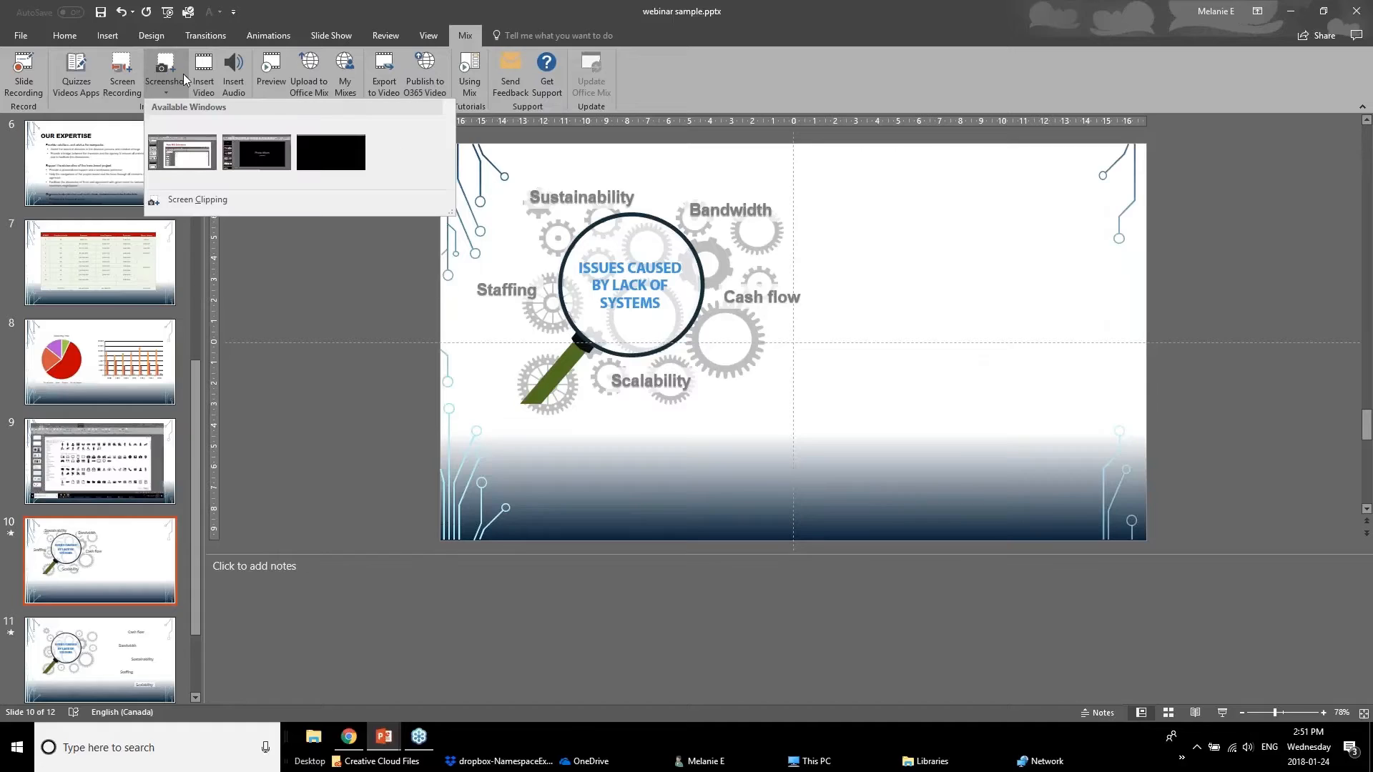
left_click(205, 199)
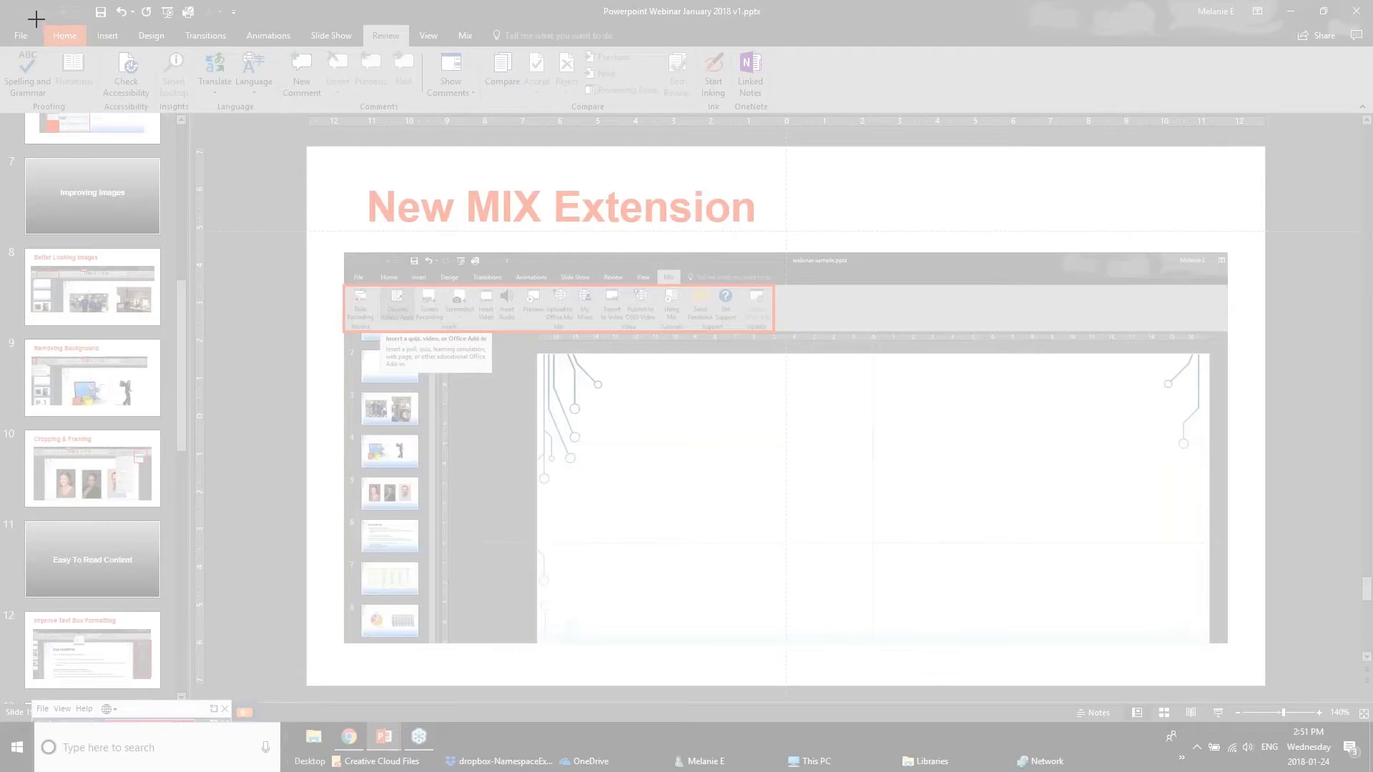
left_click_drag(34, 18, 1291, 698)
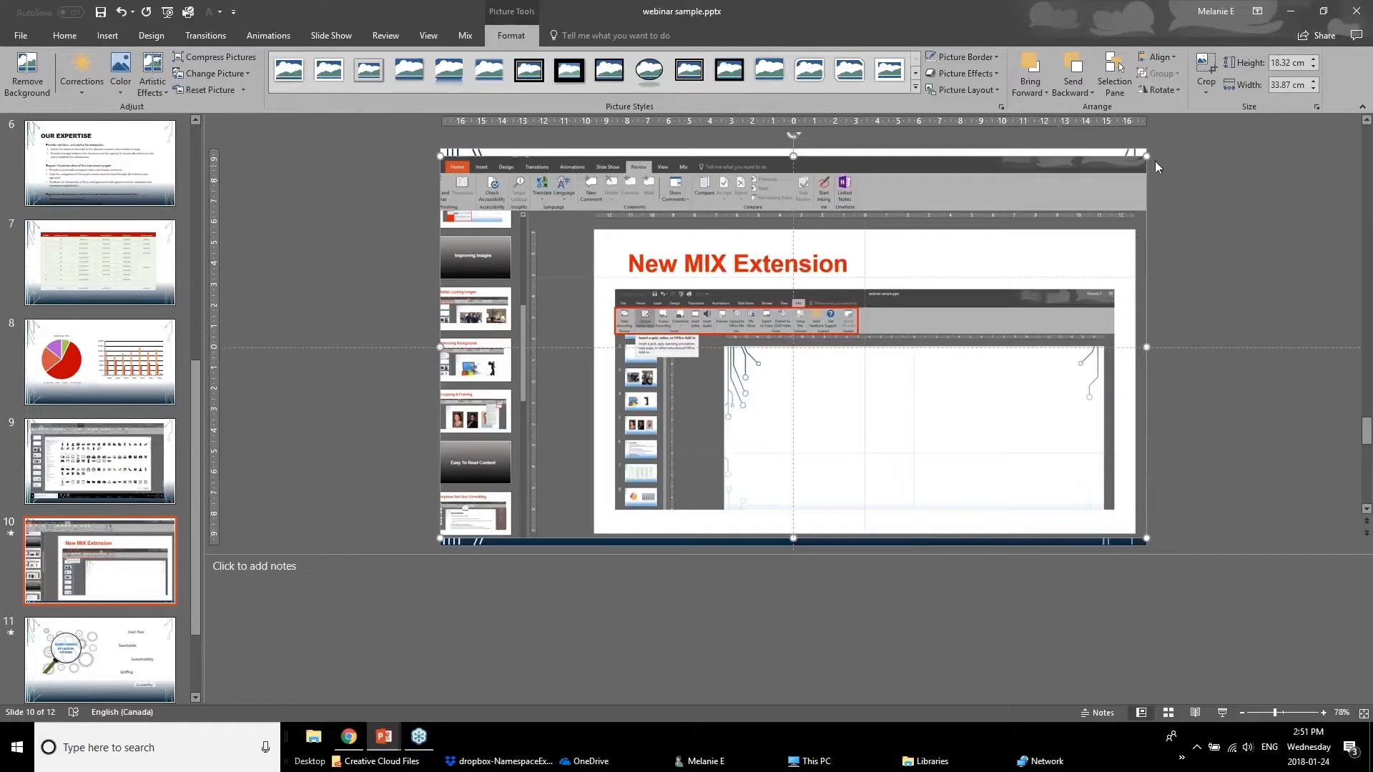
left_click_drag(1145, 155, 1056, 256)
left_click_drag(854, 365, 920, 327)
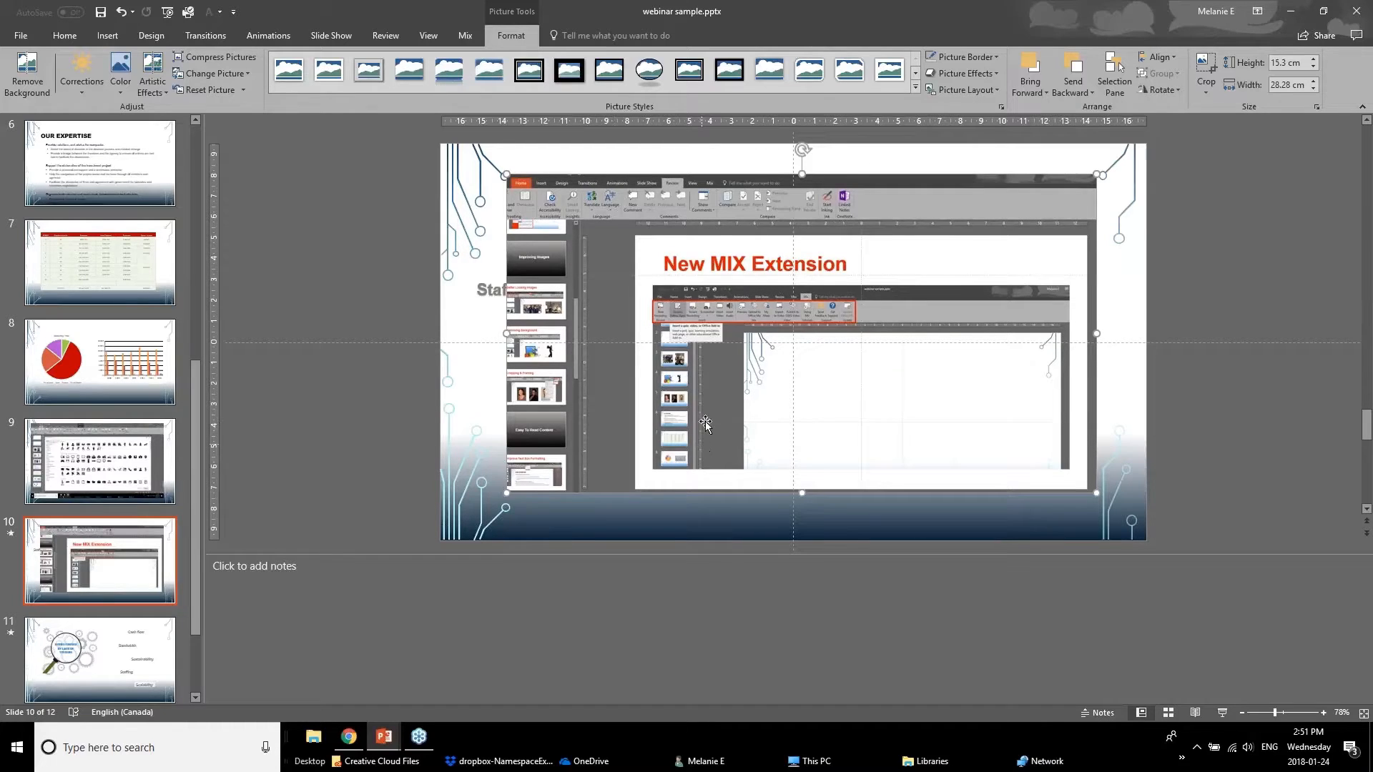
Switch to the Powerpoint Webinar January 2018 v1 presentation and show the Zoom Feature slide.
left_click(385, 742)
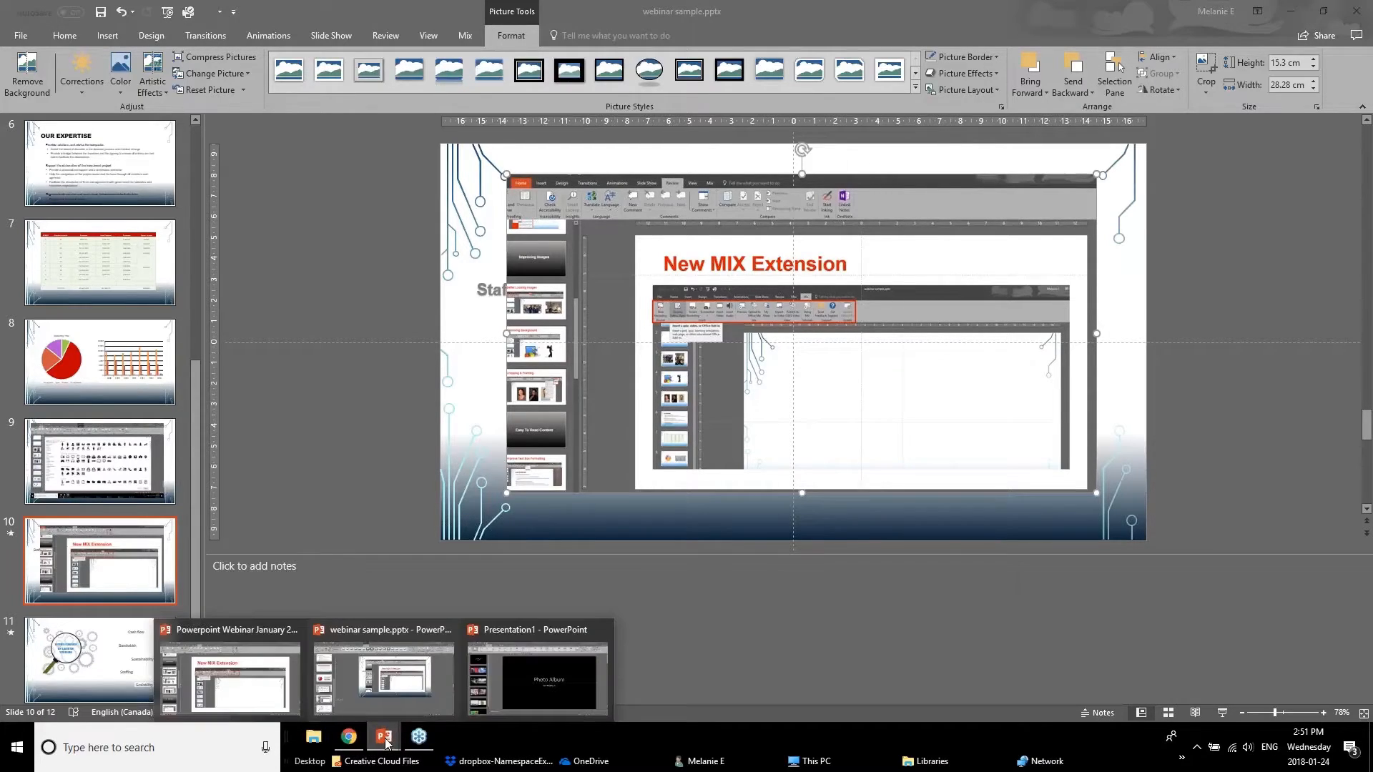
left_click(251, 671)
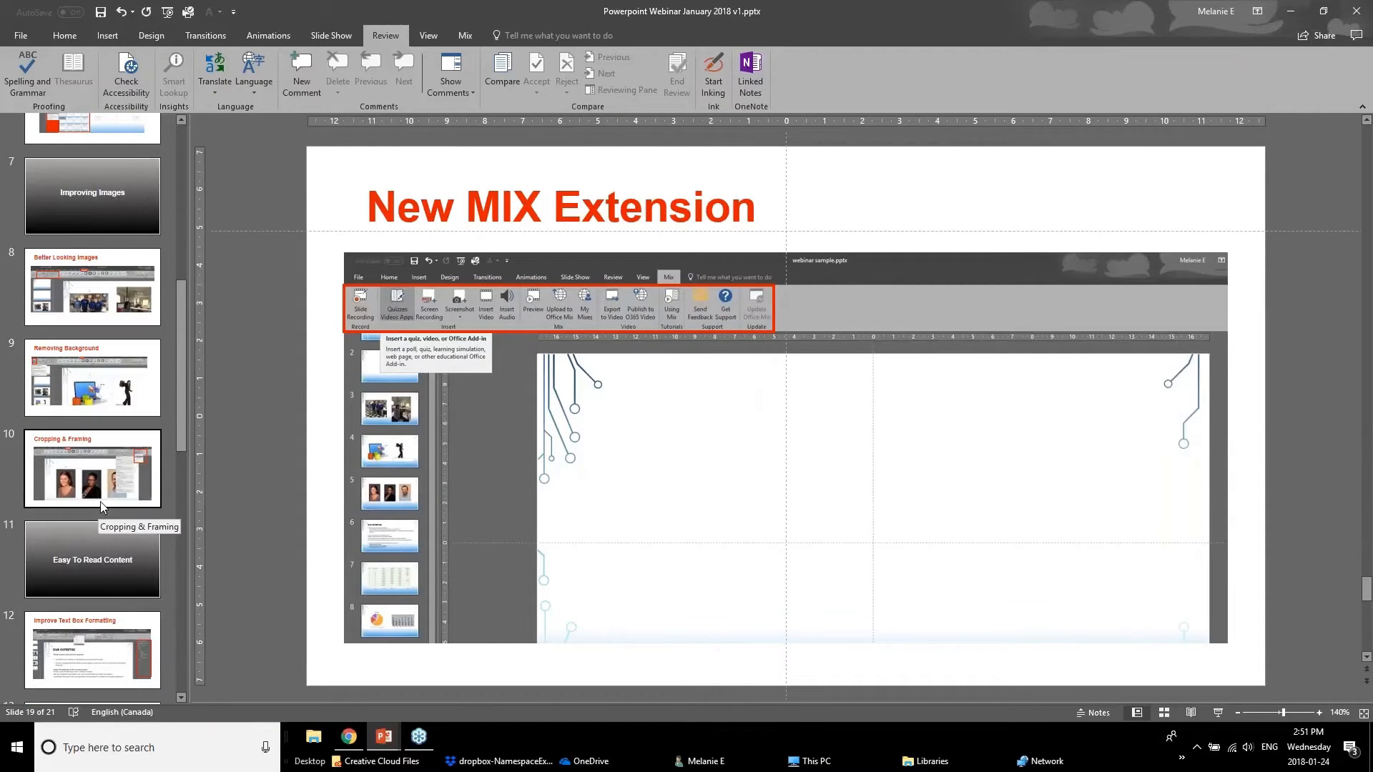
key("Down")
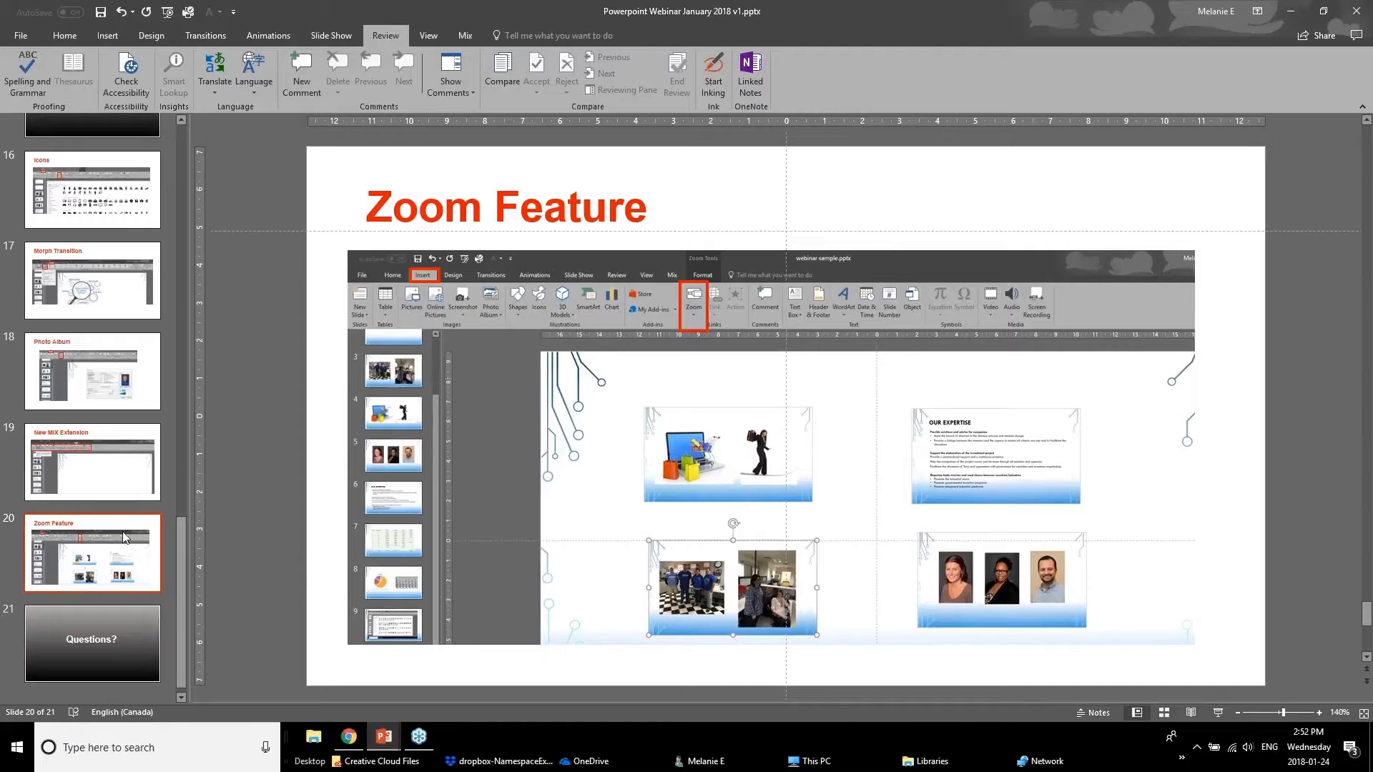
Return to the webinar sample presentation and show its last slide, which holds the slide zoom thumbnails.
left_click(377, 736)
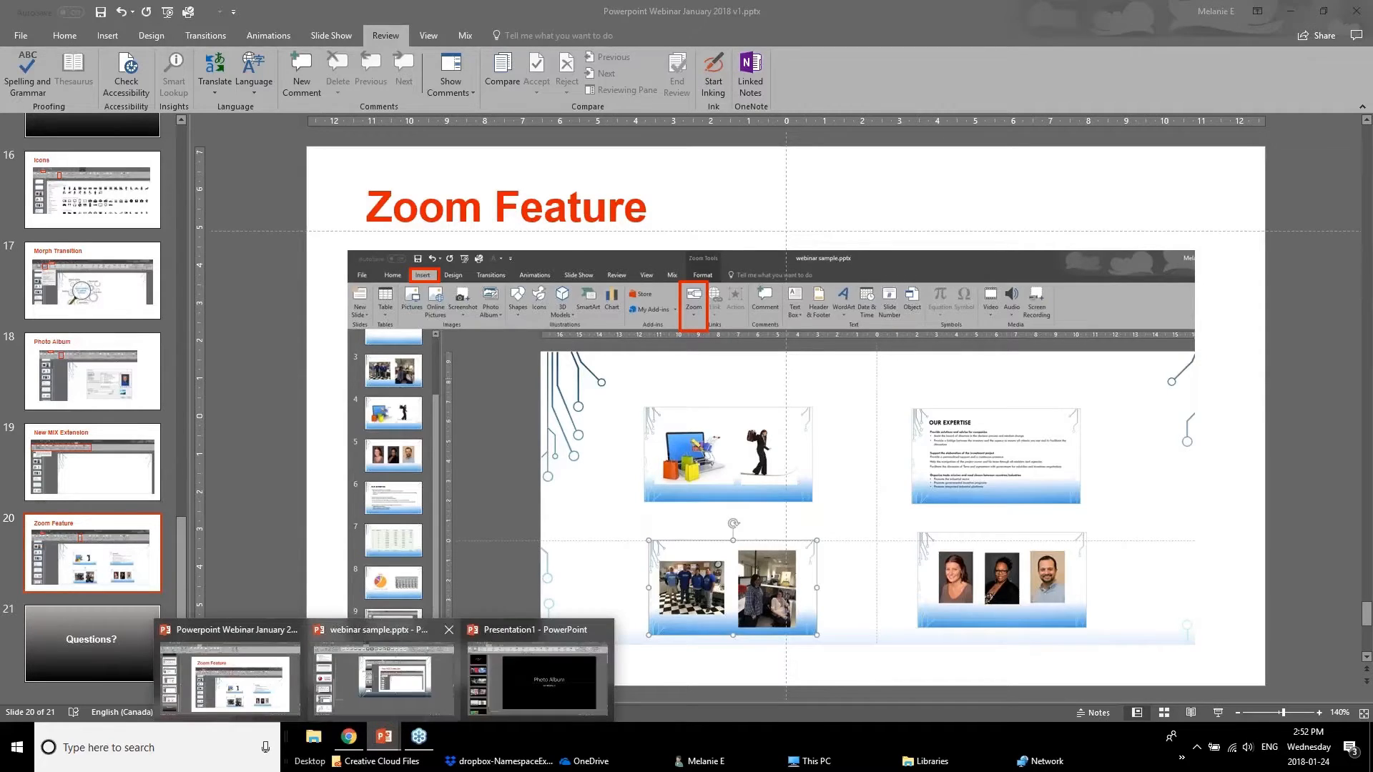
left_click(270, 692)
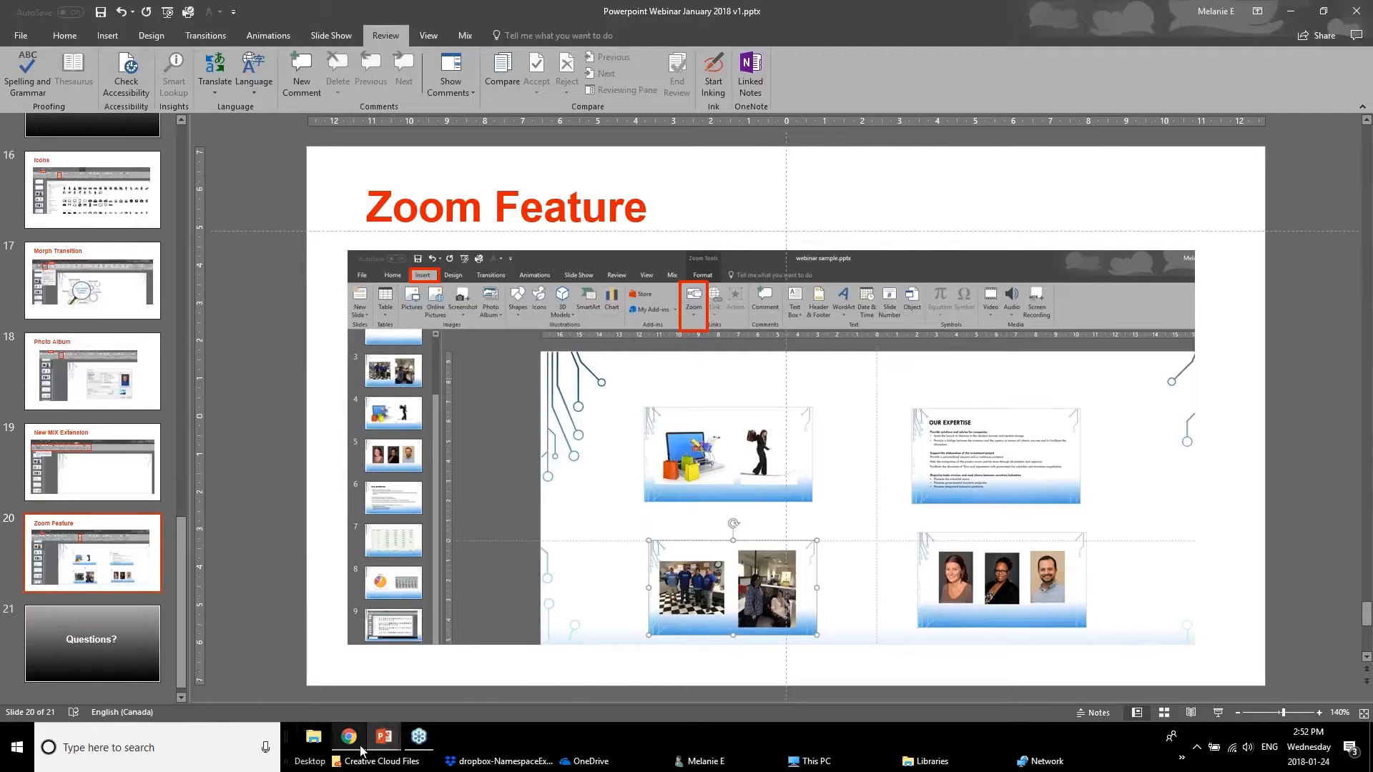
left_click(387, 741)
left_click(389, 675)
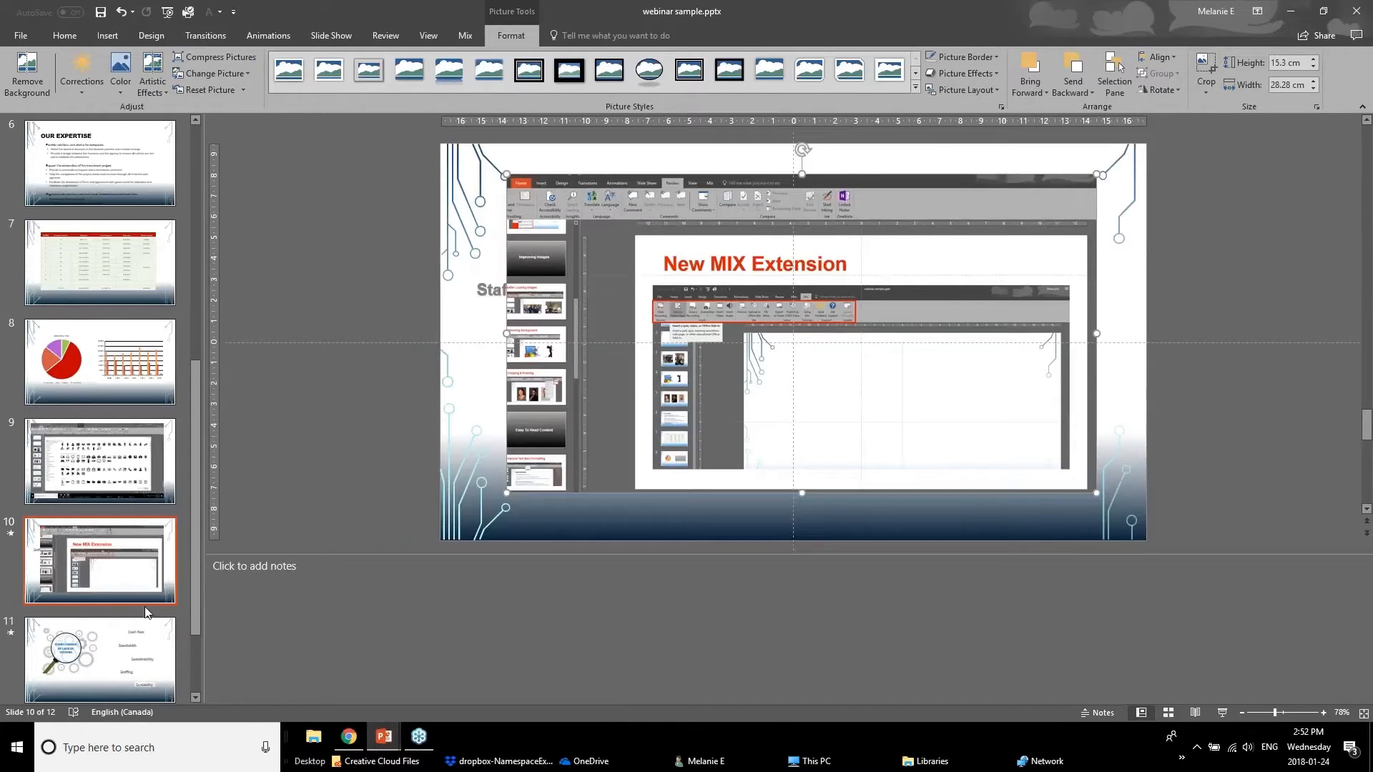
scroll(147, 613, "down", 2)
left_click(136, 634)
Insert a Summary Zoom that uses slides 2 through 7 of the sample presentation as its section starts.
scroll(135, 516, "up", 10)
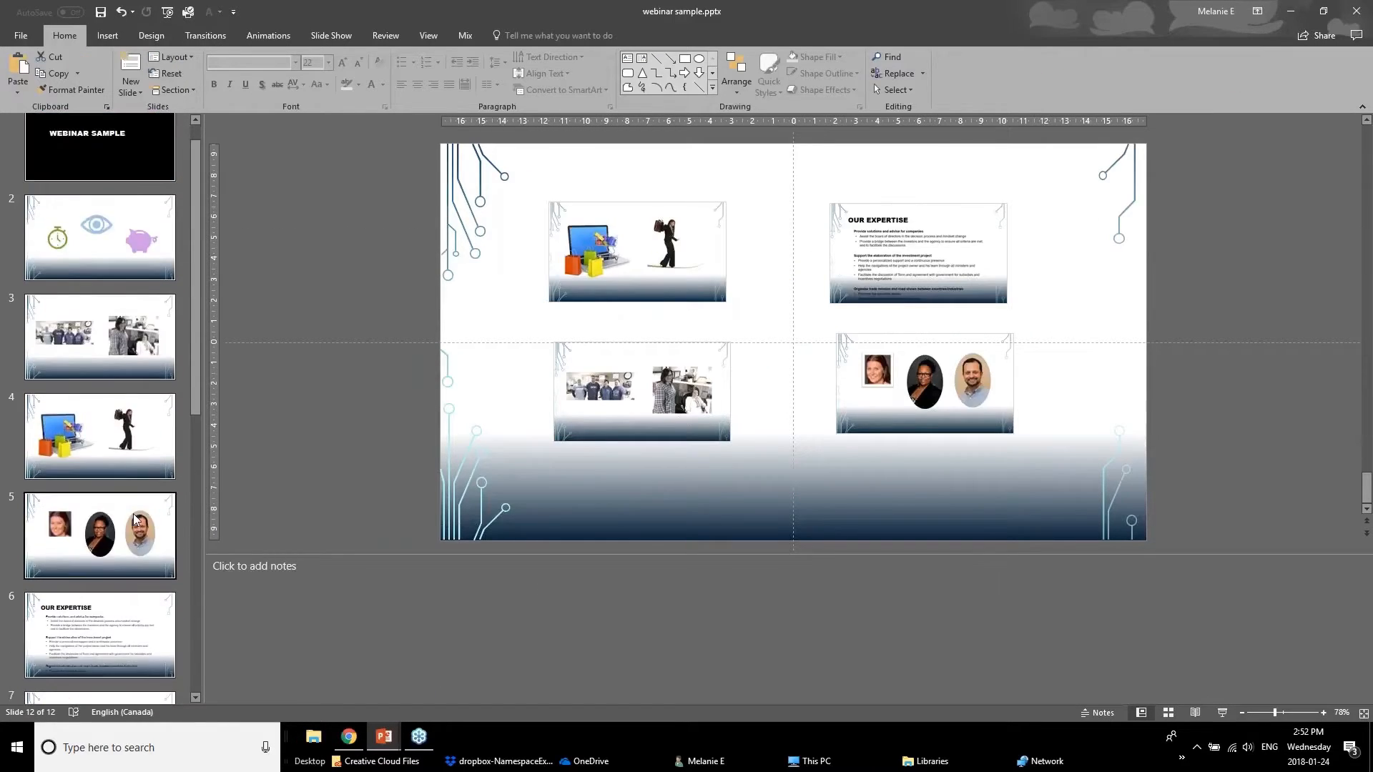
left_click(84, 245)
scroll(89, 271, "up", 1)
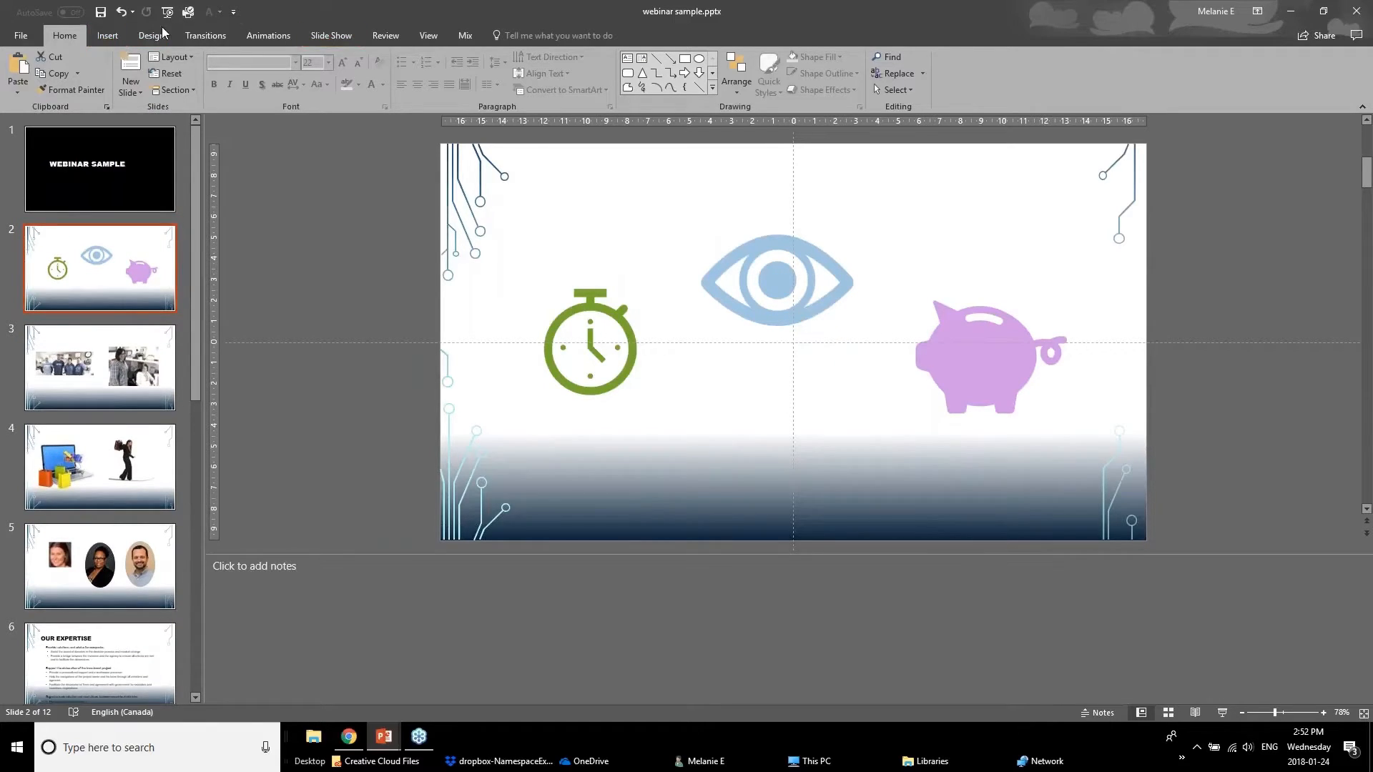
left_click(109, 36)
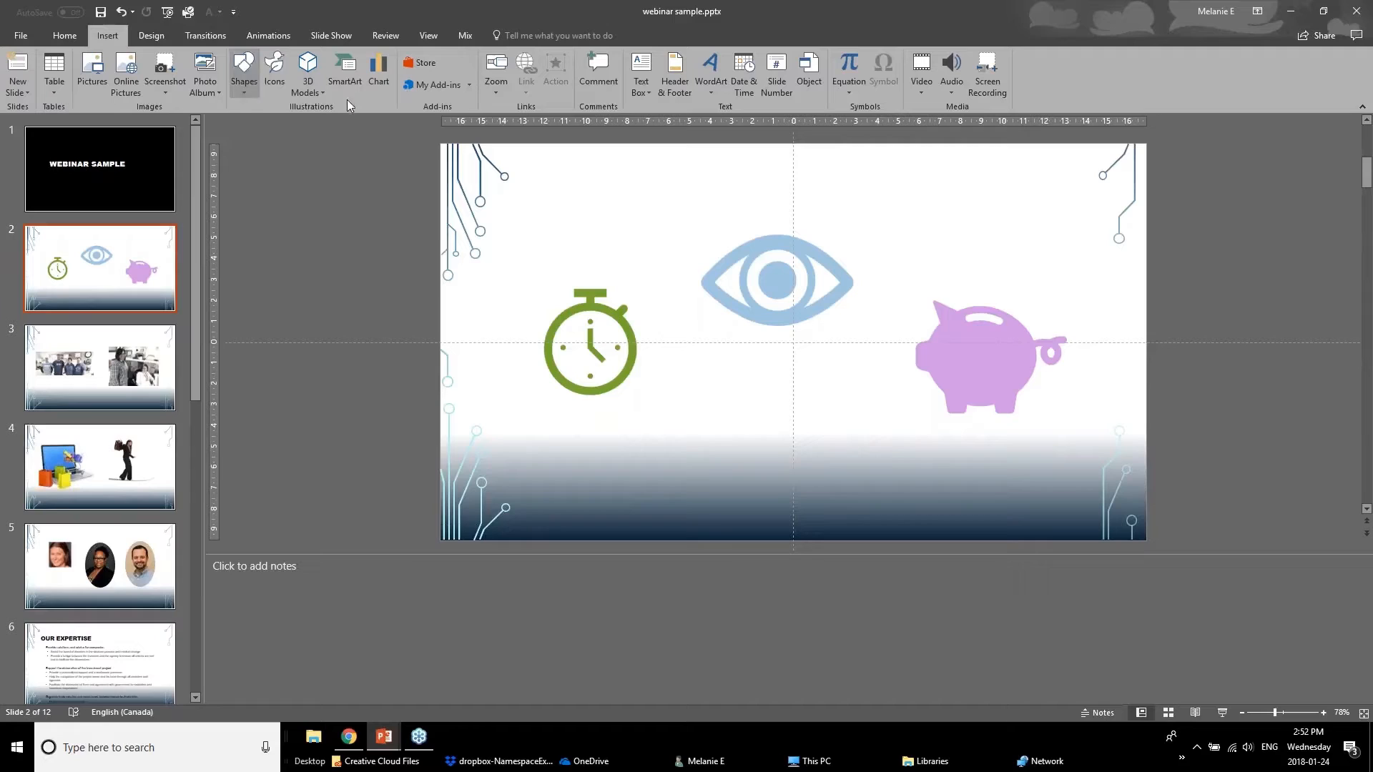
left_click(502, 93)
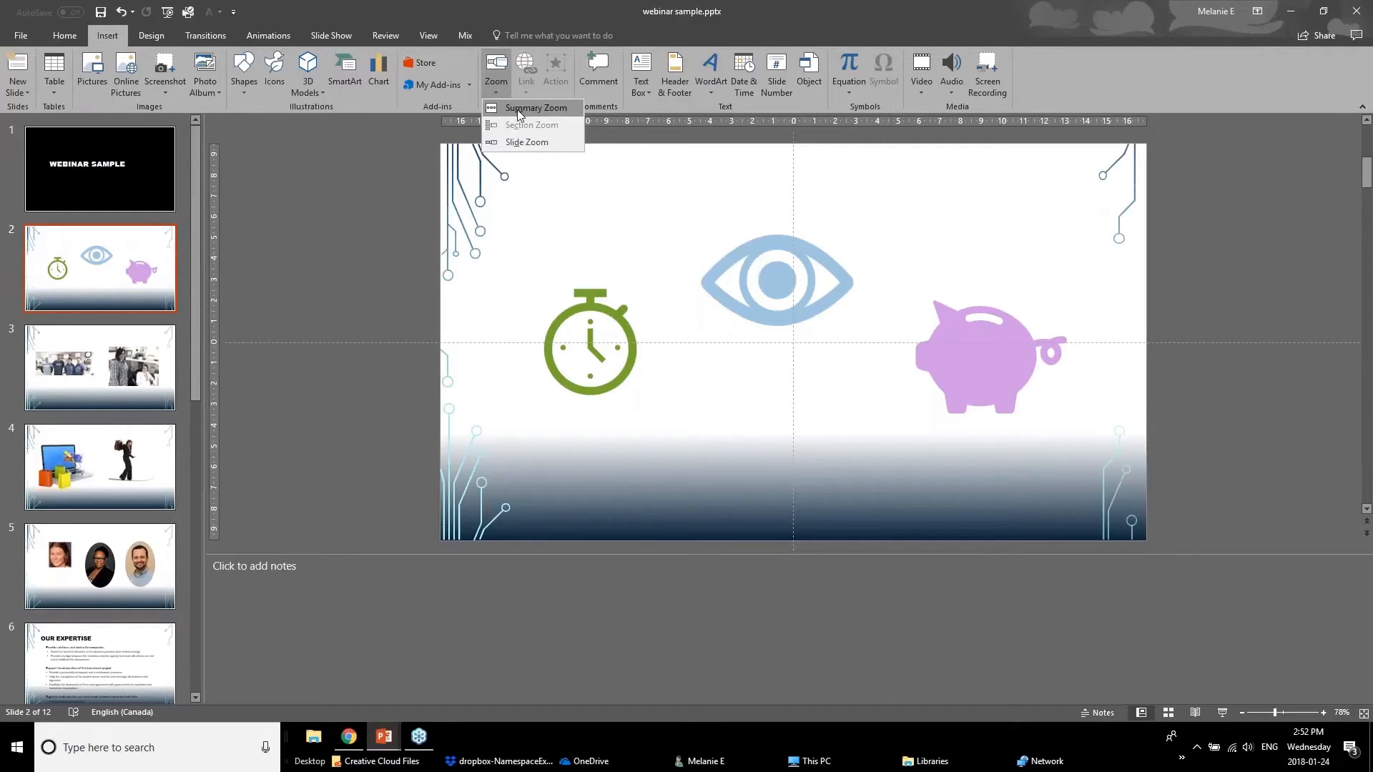
left_click(553, 111)
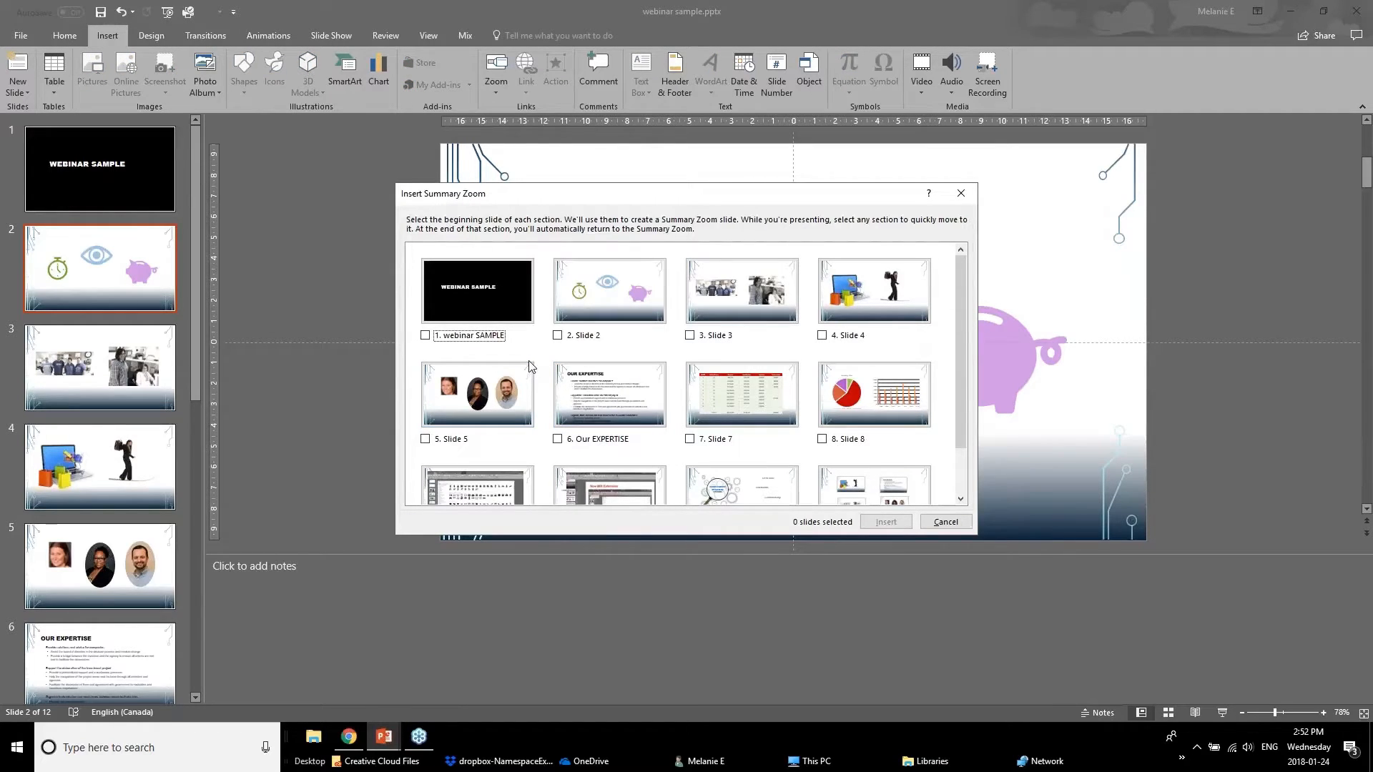
left_click(558, 336)
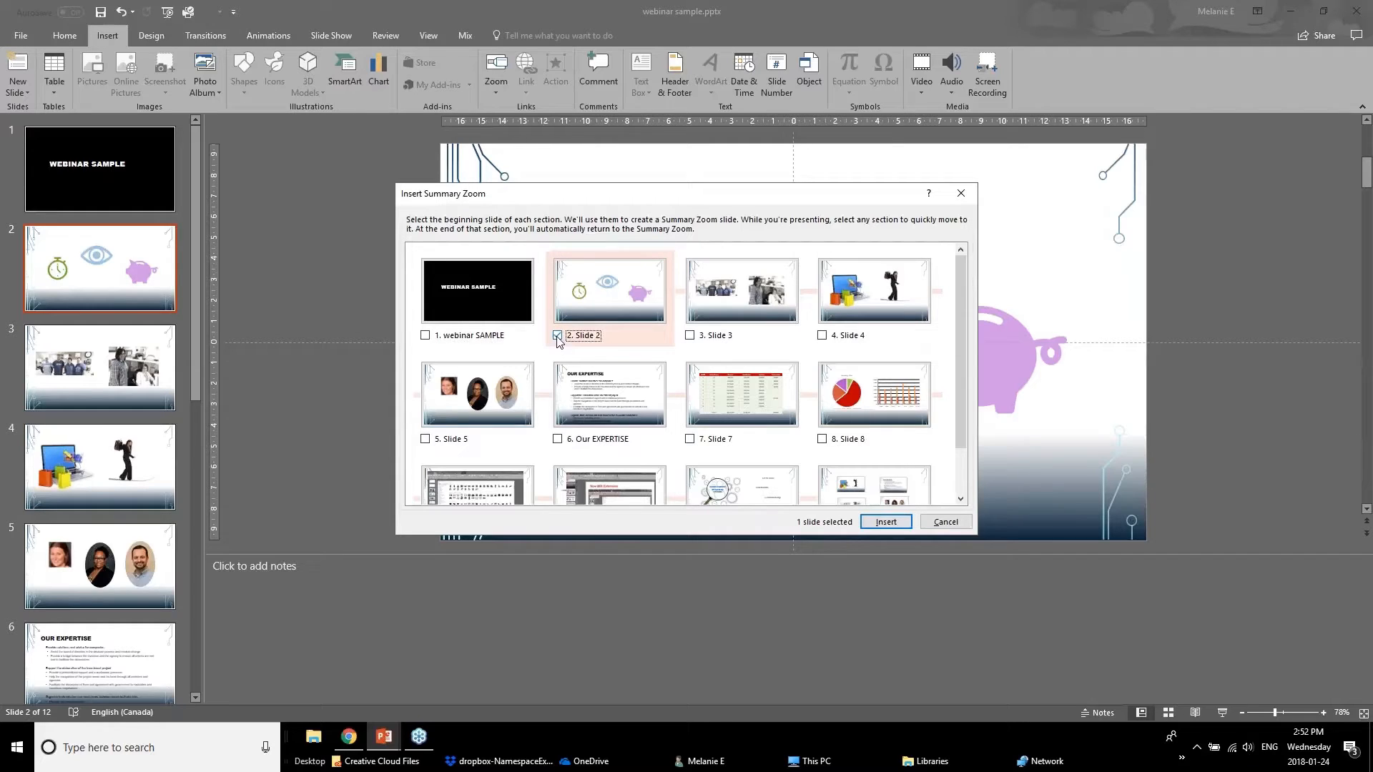
left_click(691, 338)
left_click(822, 336)
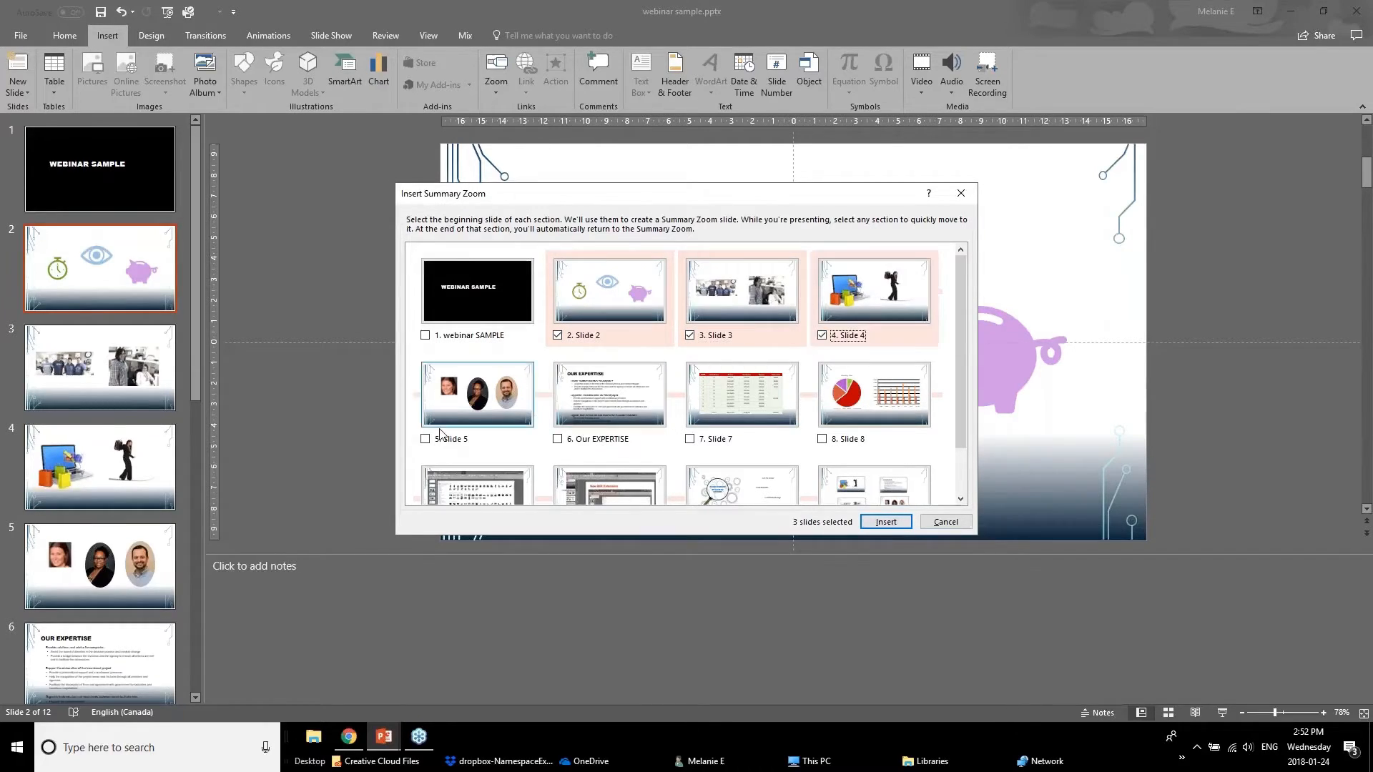
left_click(425, 439)
left_click(558, 439)
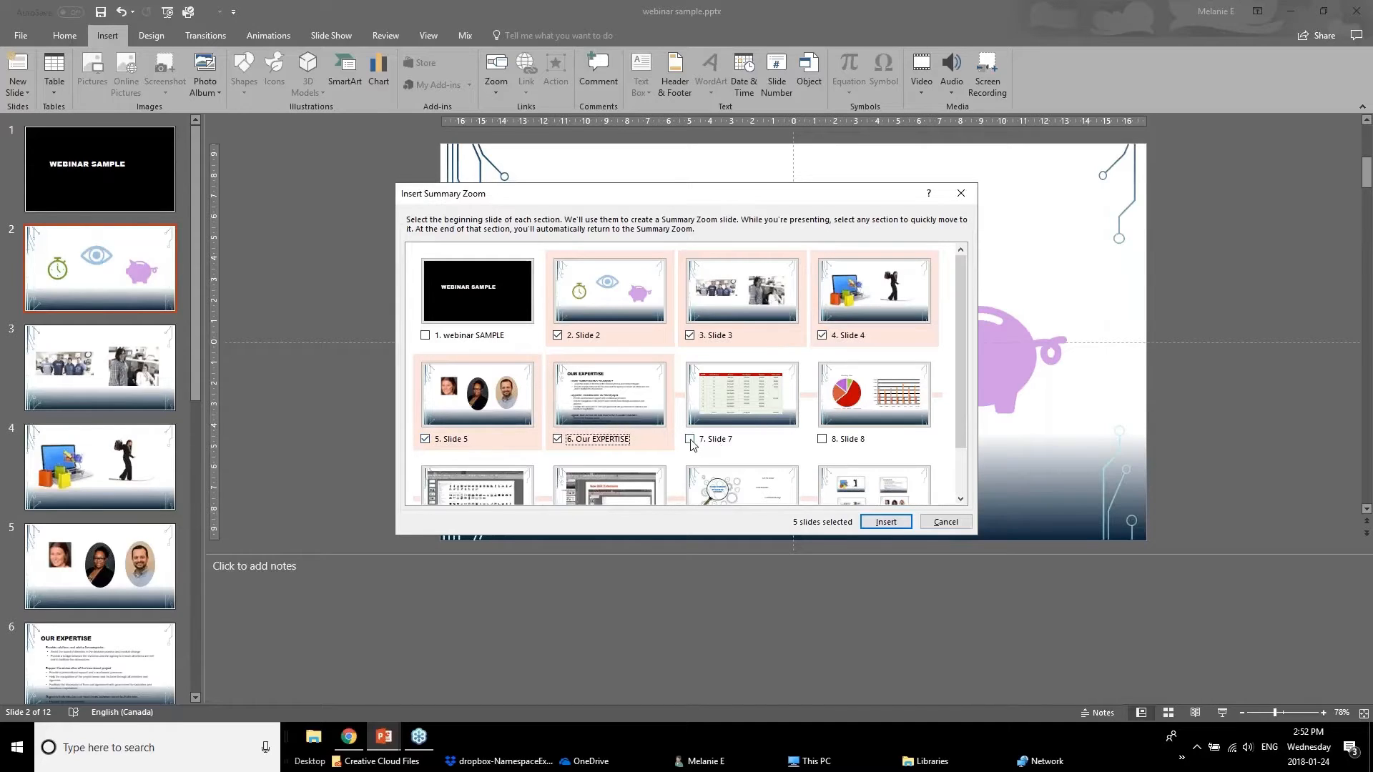
left_click(690, 439)
left_click(875, 524)
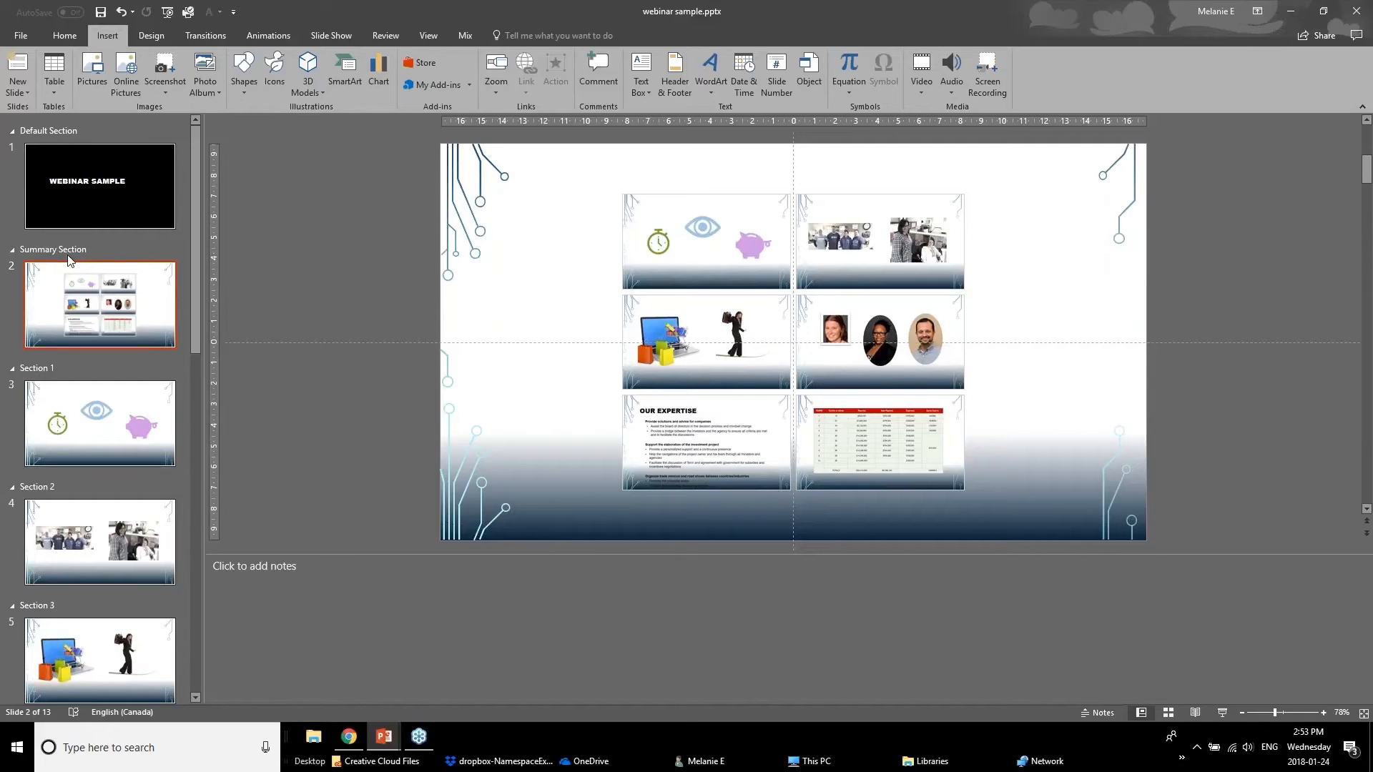
Shift the icons, staff photos, shopping laptop and Our Expertise thumbnails leftward within the Summary Zoom.
left_click_drag(690, 236, 634, 229)
left_click_drag(834, 249, 791, 246)
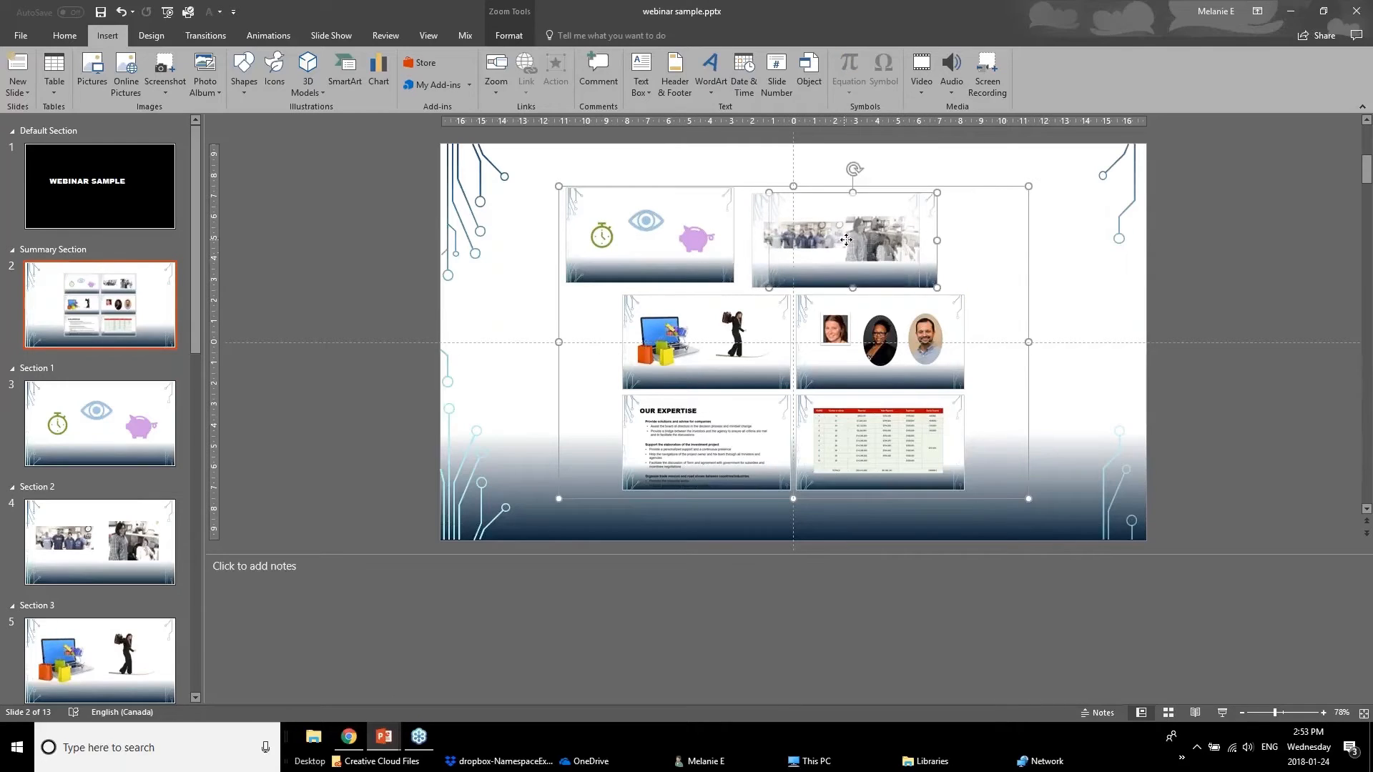
left_click_drag(708, 343, 658, 343)
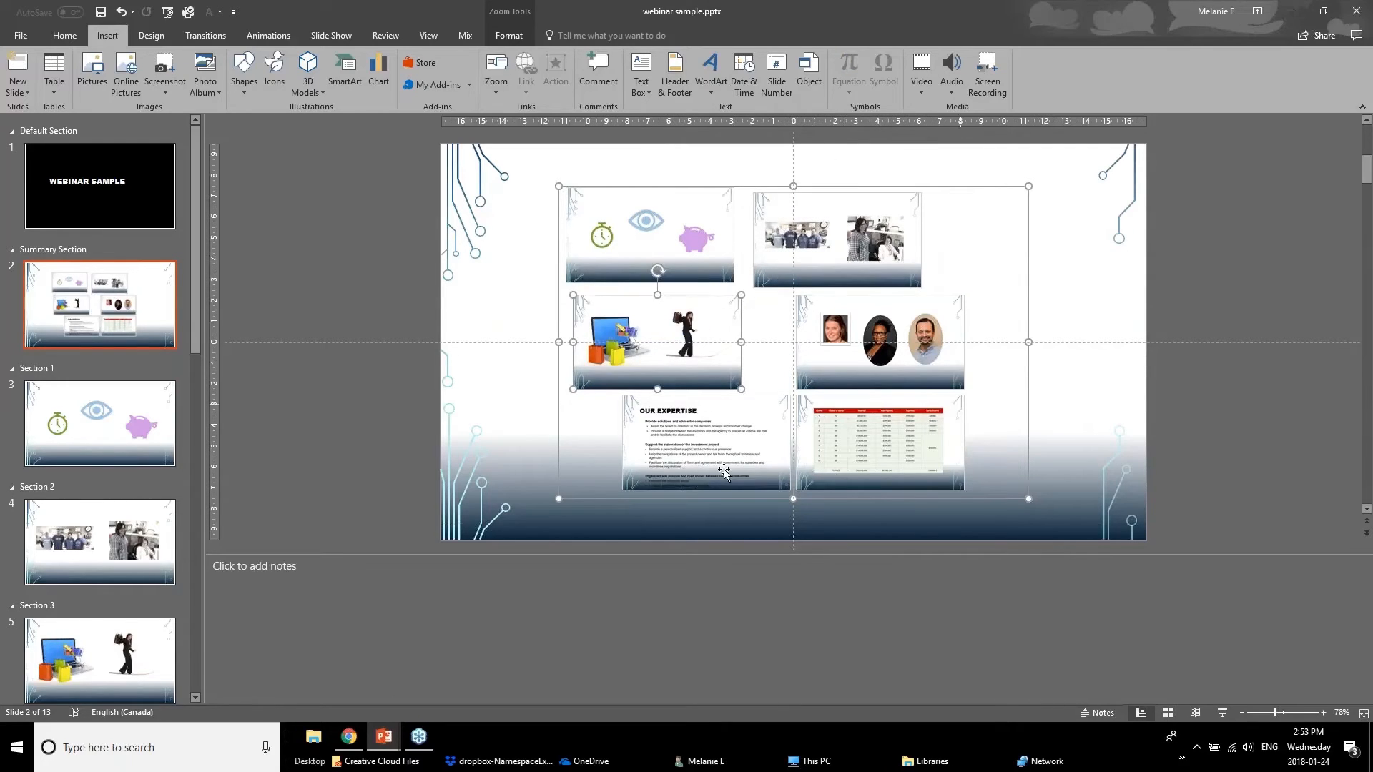
left_click_drag(724, 474, 674, 474)
left_click(346, 355)
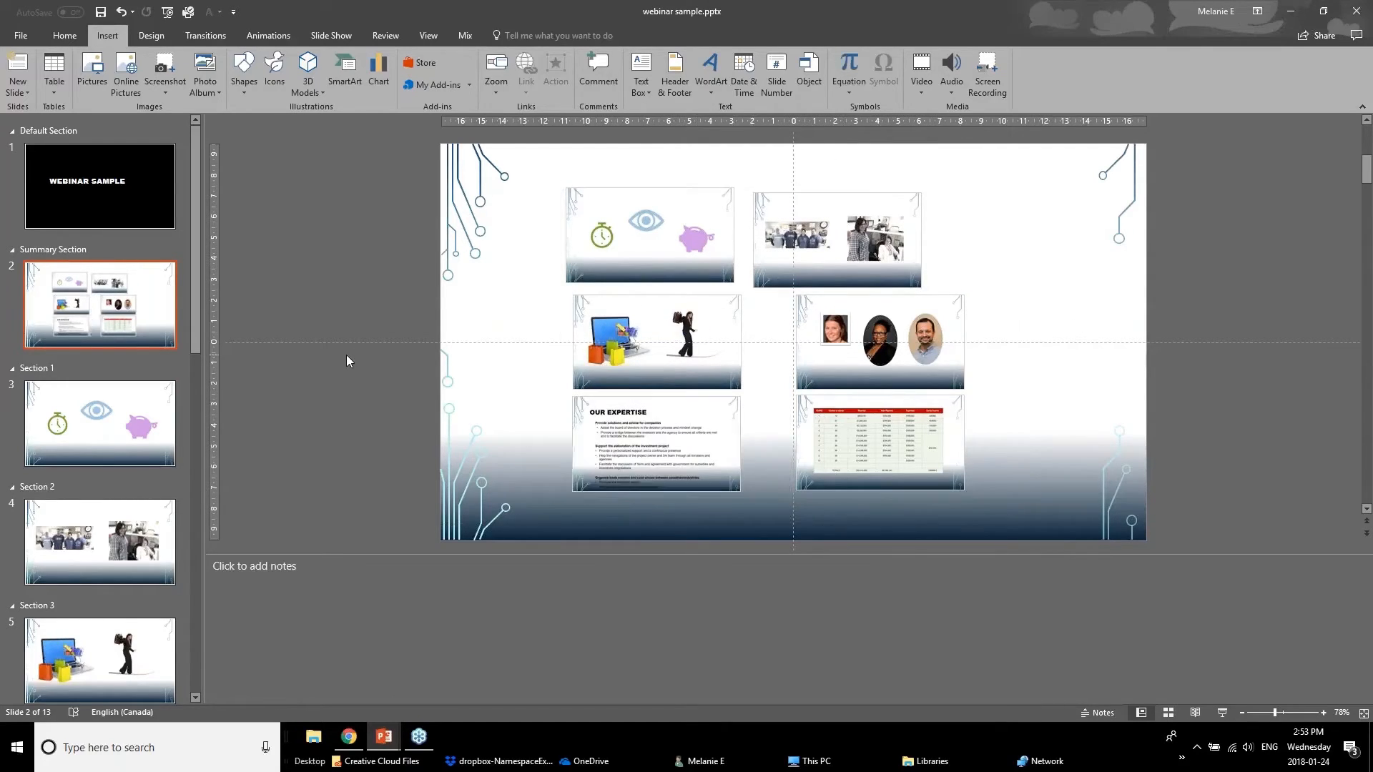
Present from the Summary Zoom slide and zoom through its icons, staff photos and shopping laptop sections.
left_click(168, 11)
left_click(497, 557)
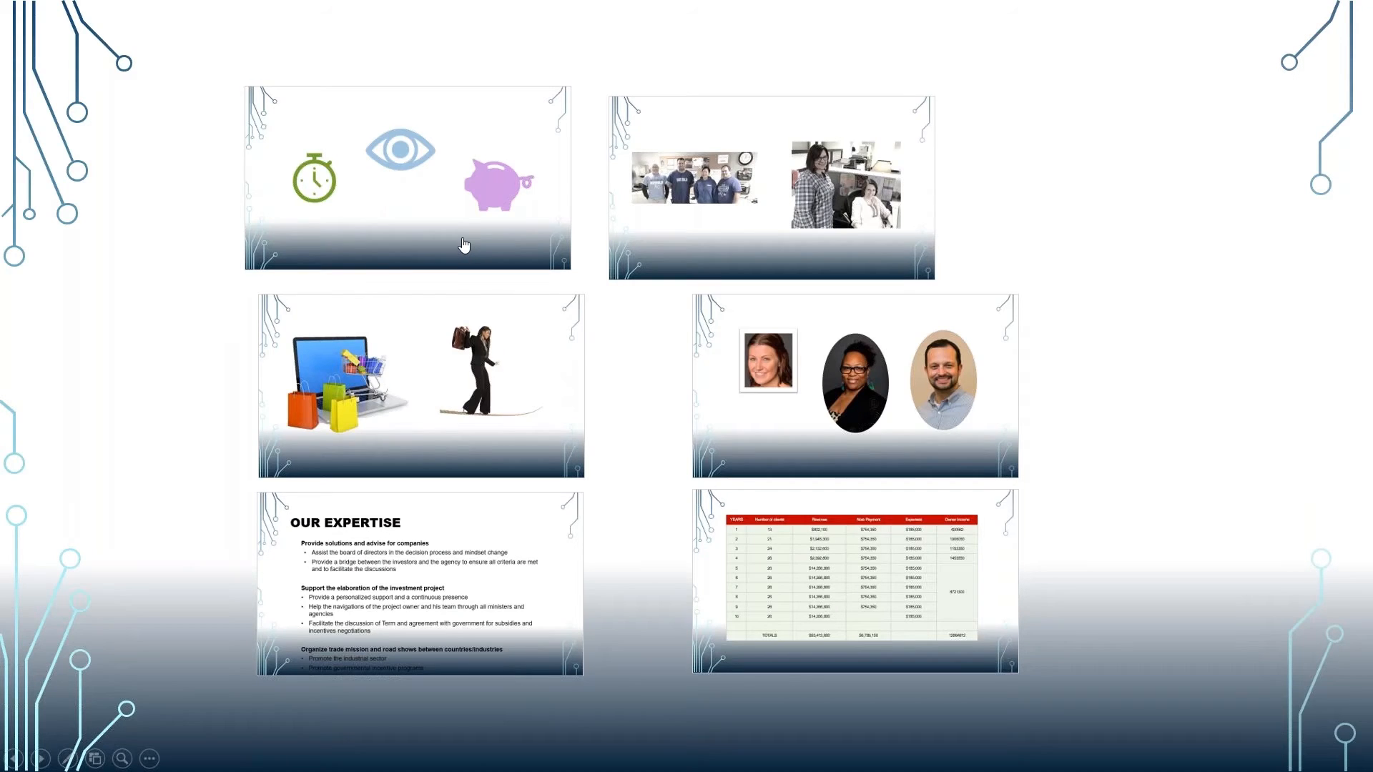
left_click(464, 245)
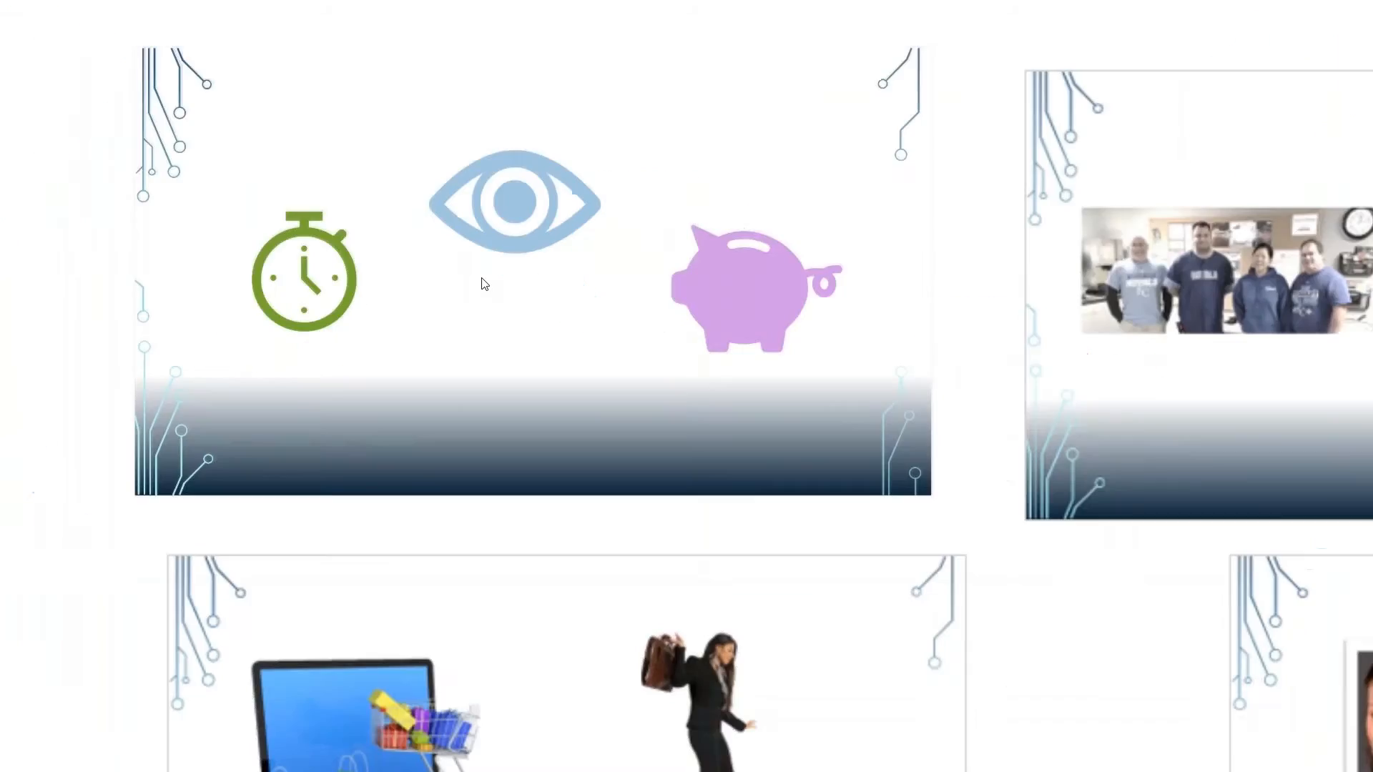
left_click(881, 282)
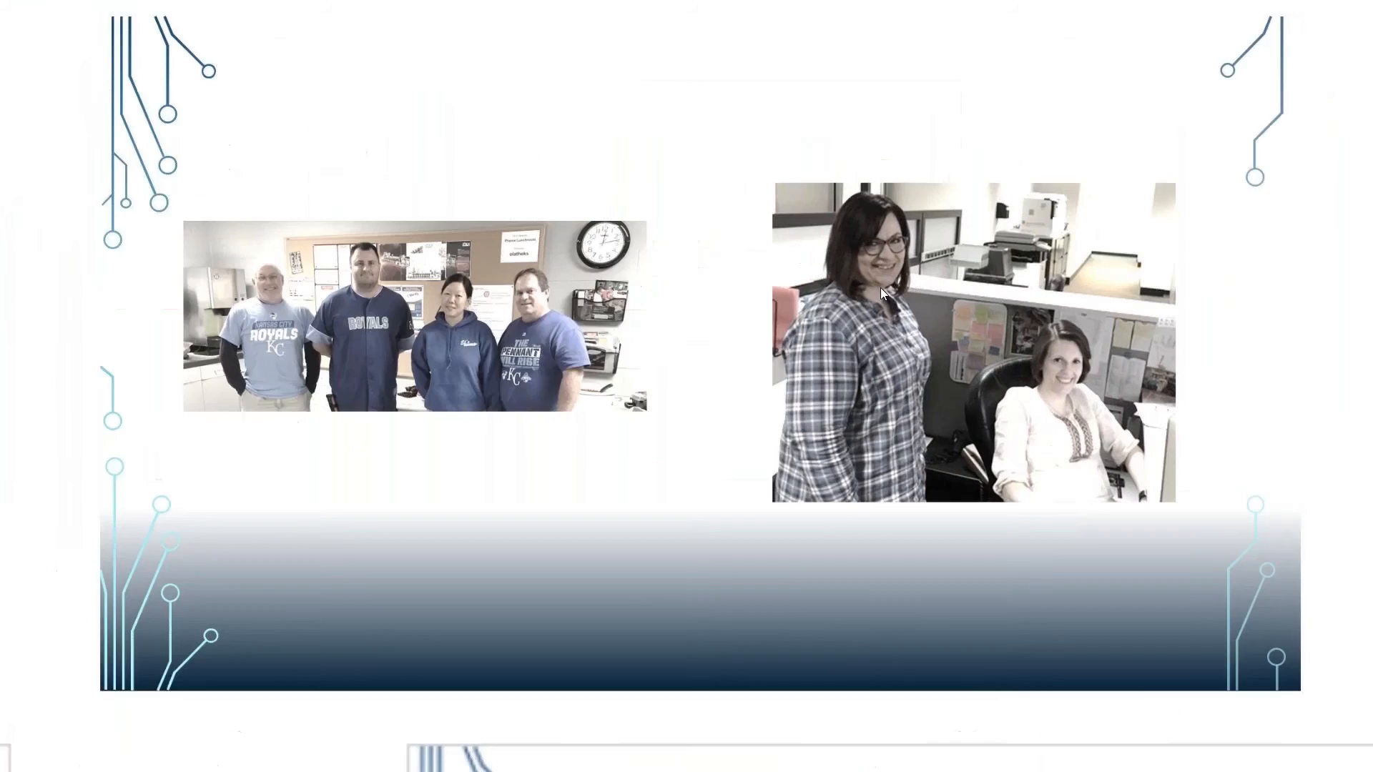
left_click(881, 288)
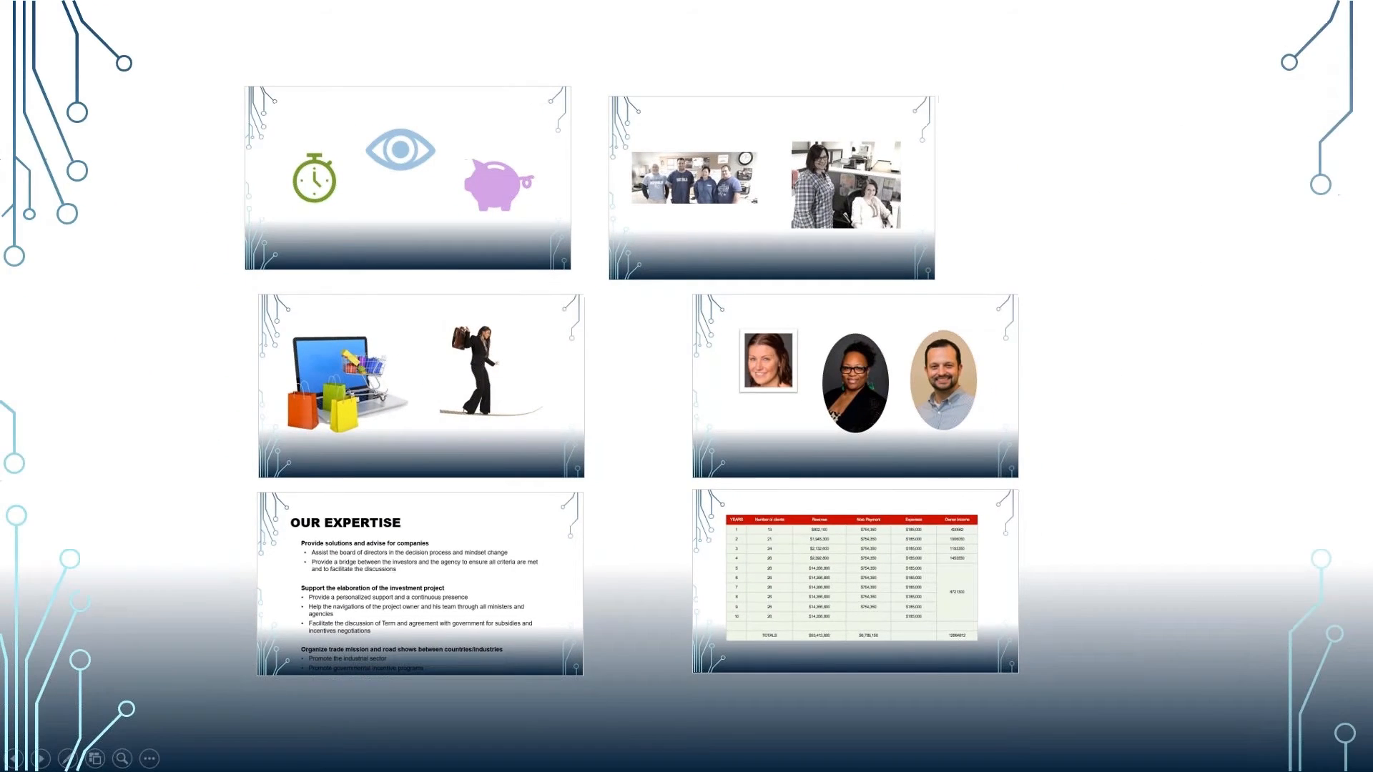
key("Right")
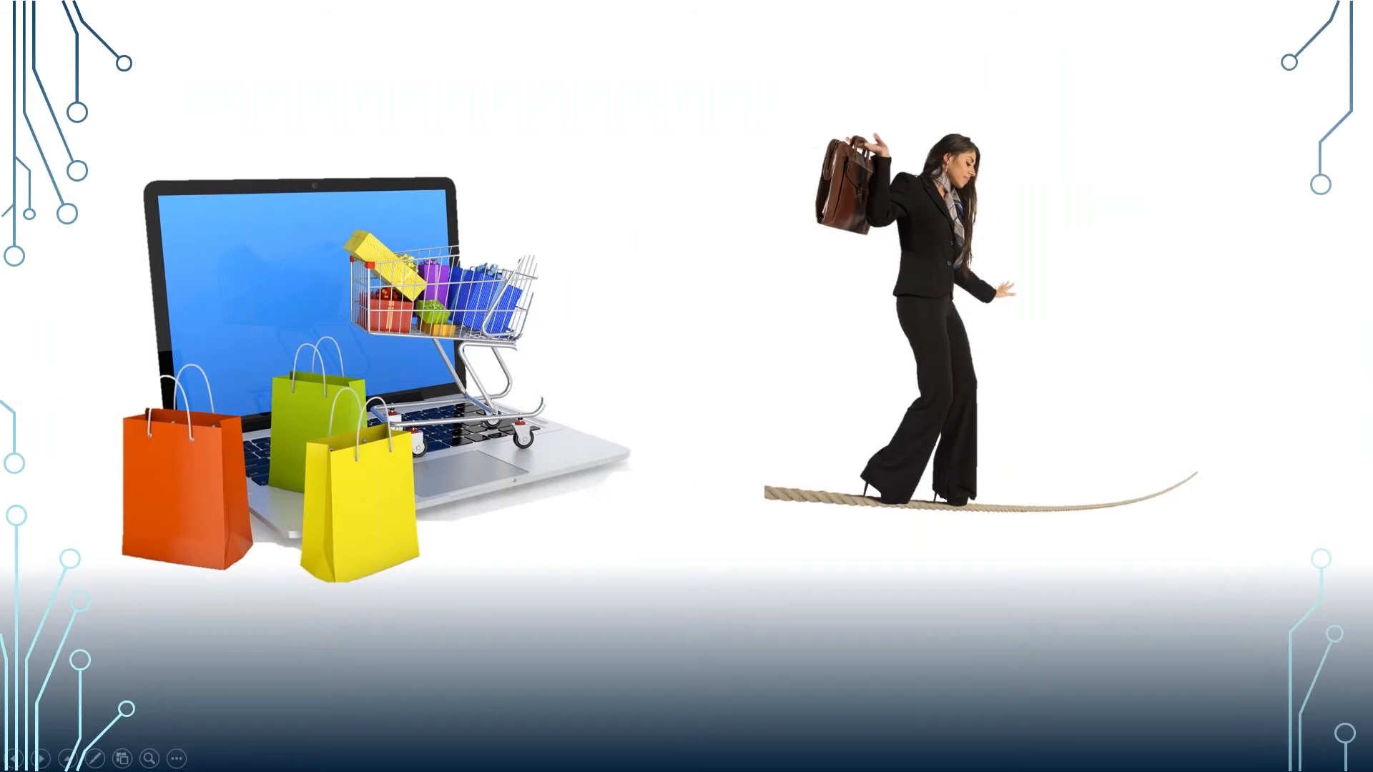